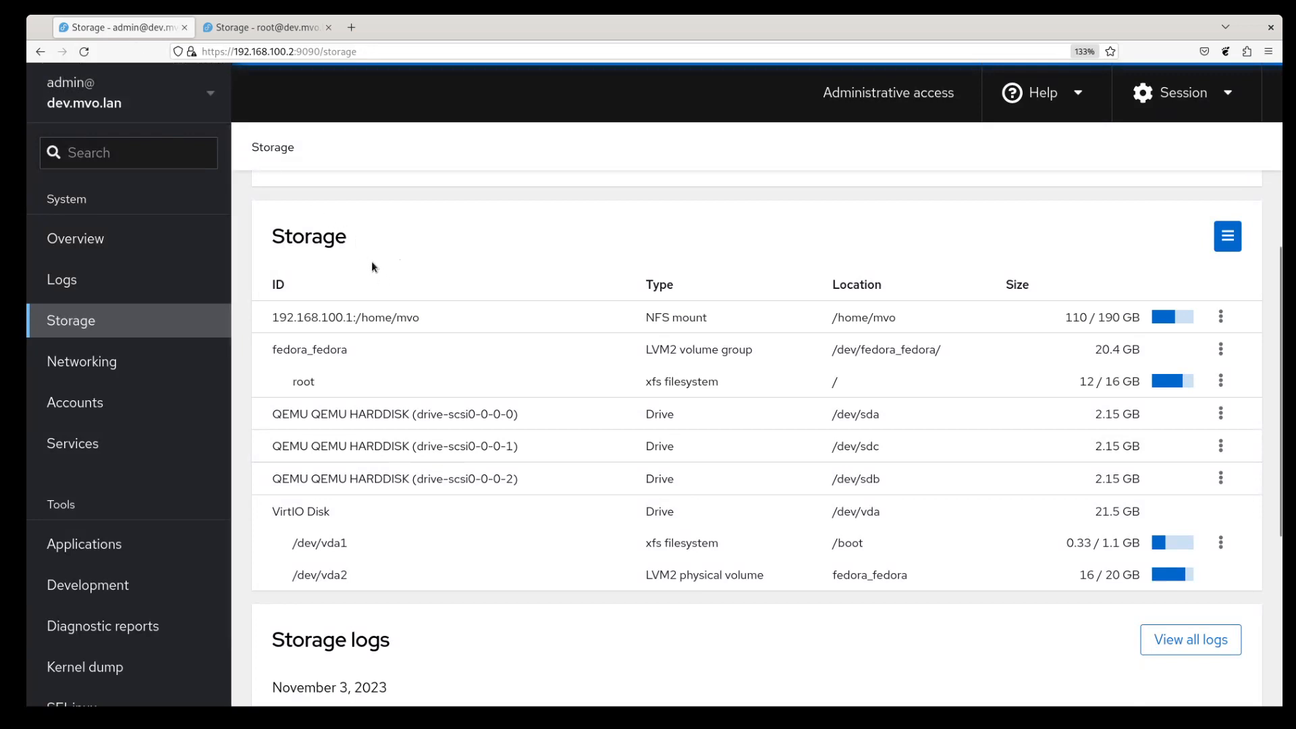
{"action": "left_click", "coordinate": [272, 27]}
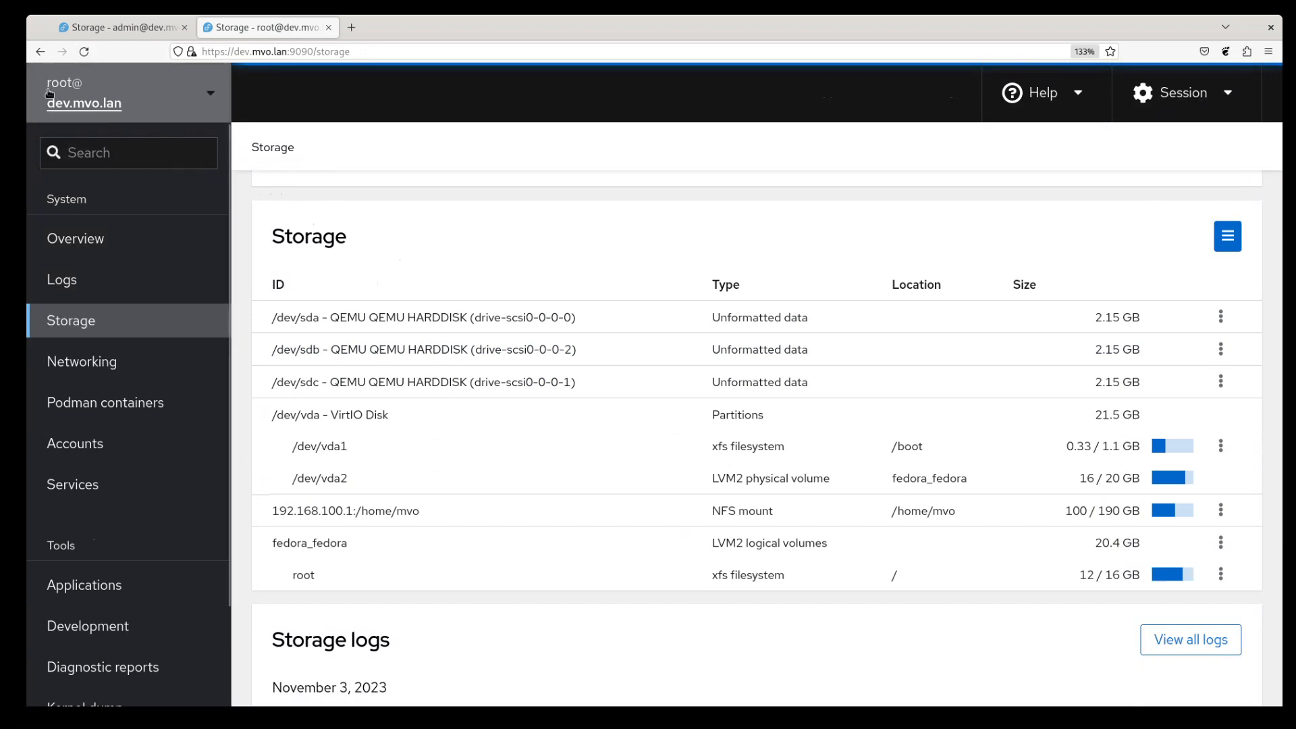
{"action": "left_click", "coordinate": [133, 30]}
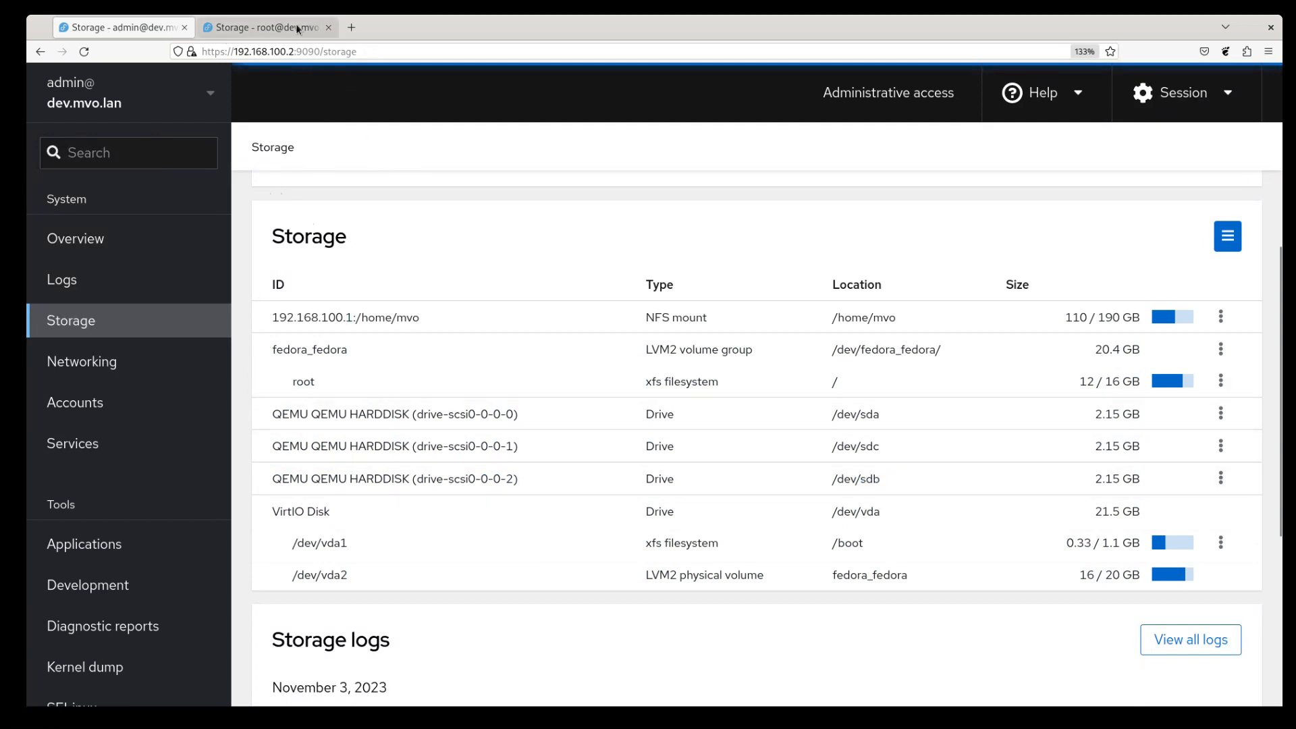
{"action": "left_click", "coordinate": [277, 27]}
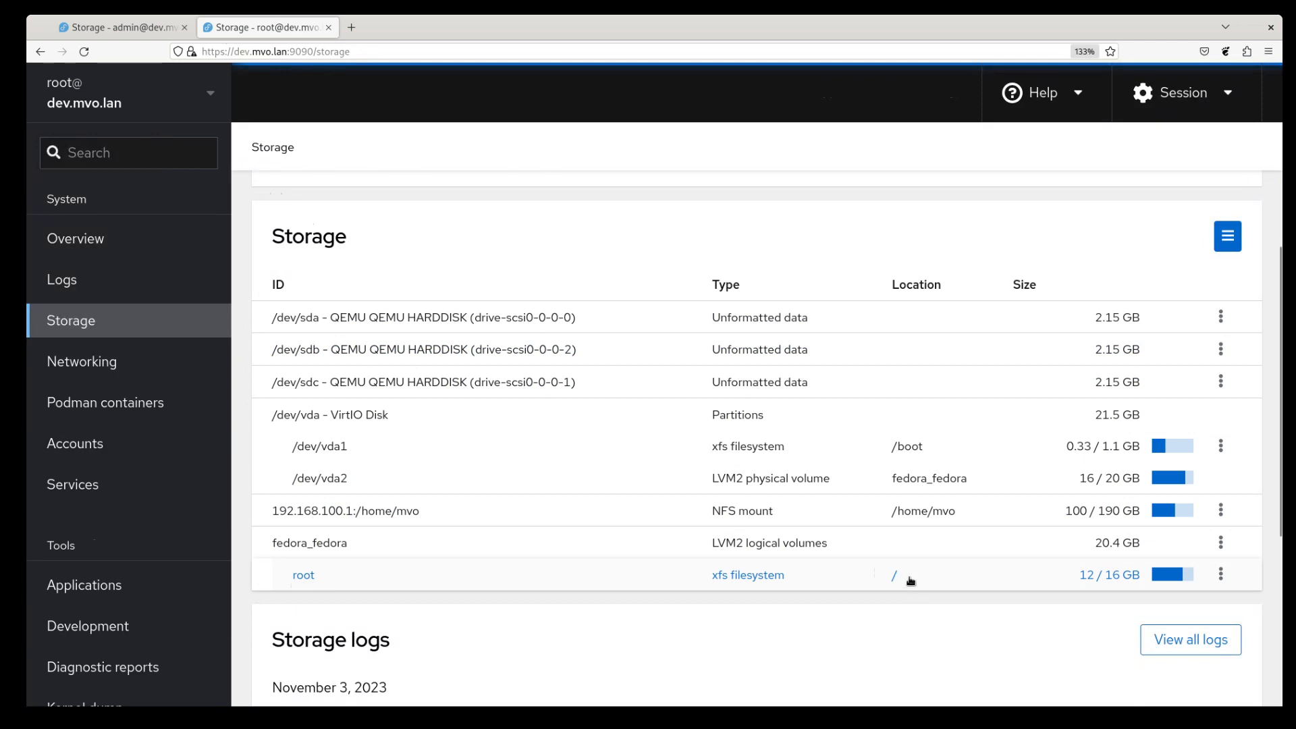
- Compare the admin@ and root@ Storage layouts side by side, finishing on the admin@ Storage page
{"action": "left_click", "coordinate": [131, 28]}
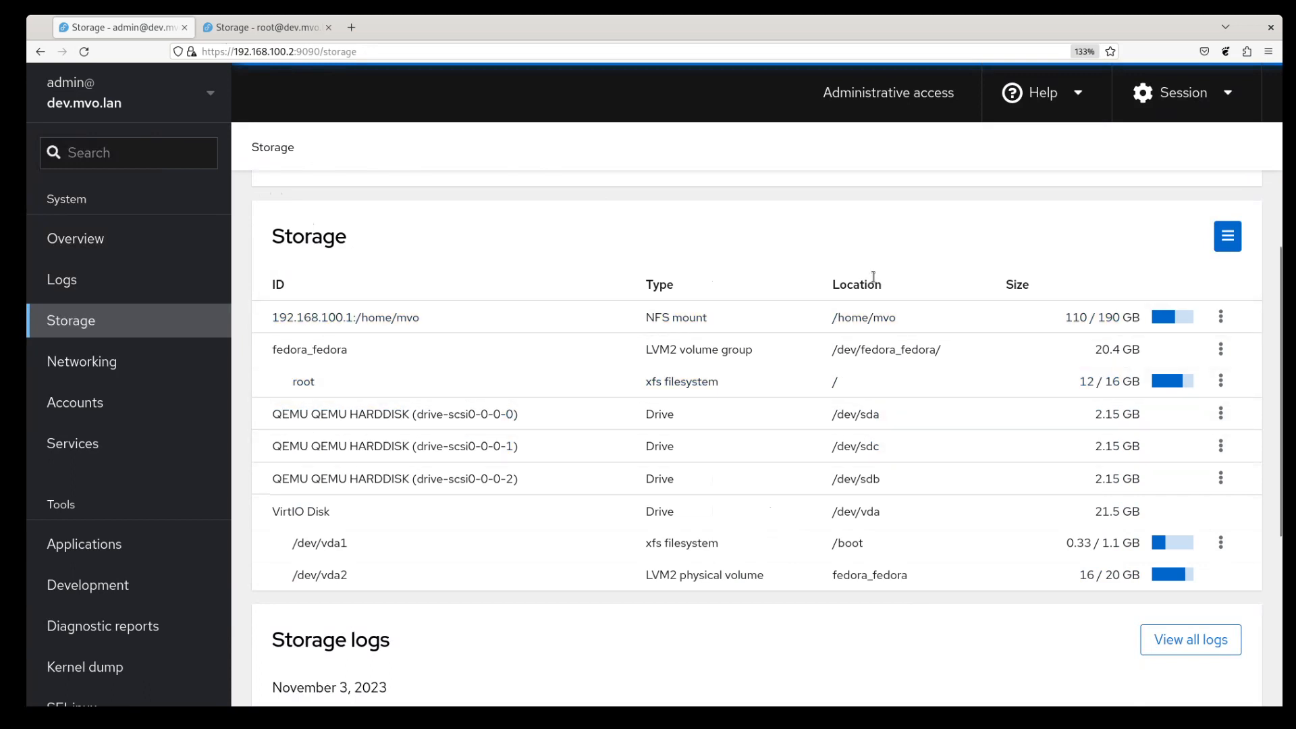
{"action": "left_click", "coordinate": [295, 33]}
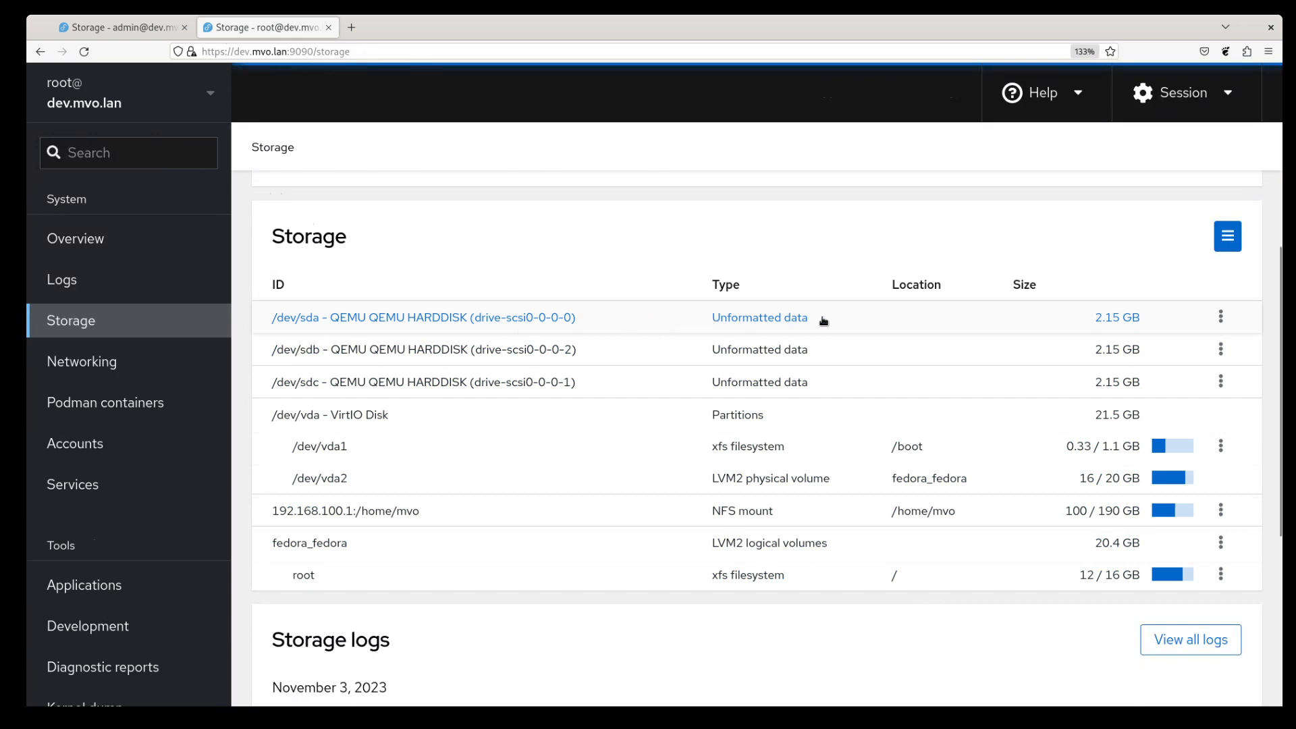
{"action": "left_click", "coordinate": [144, 35]}
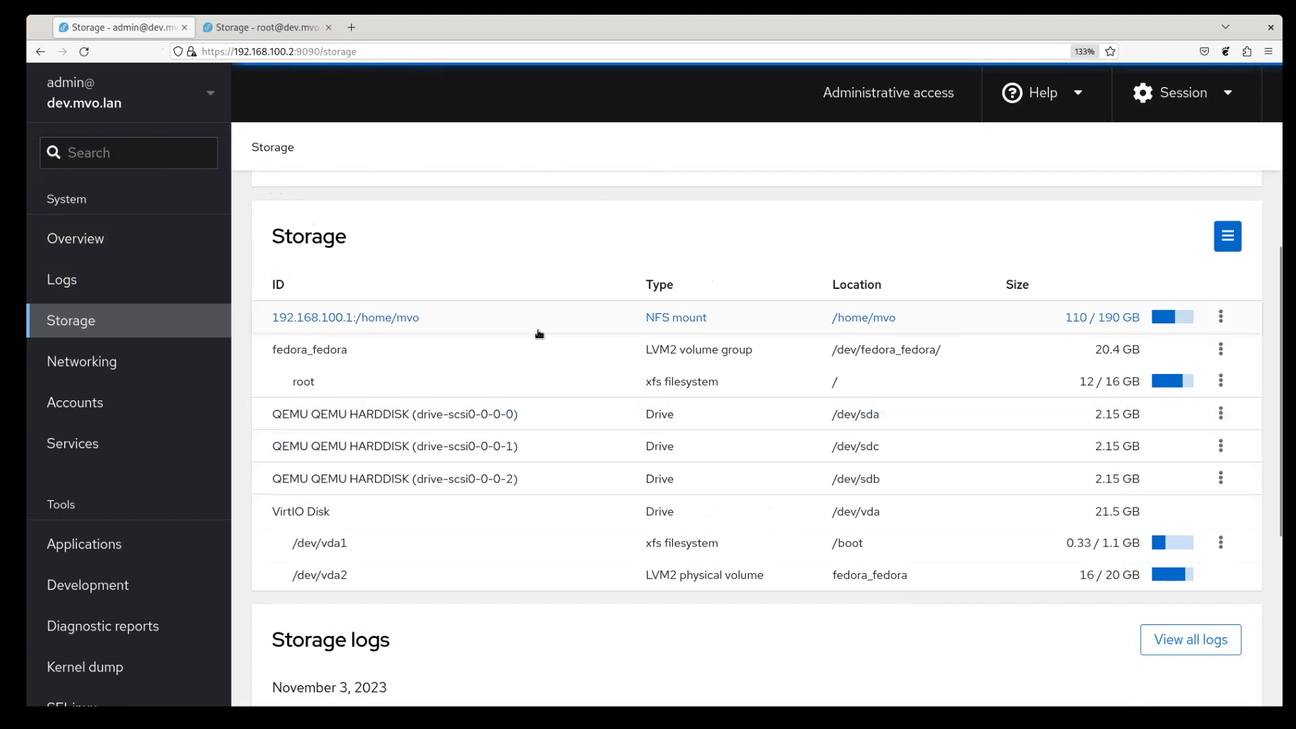
{"action": "left_click", "coordinate": [258, 30]}
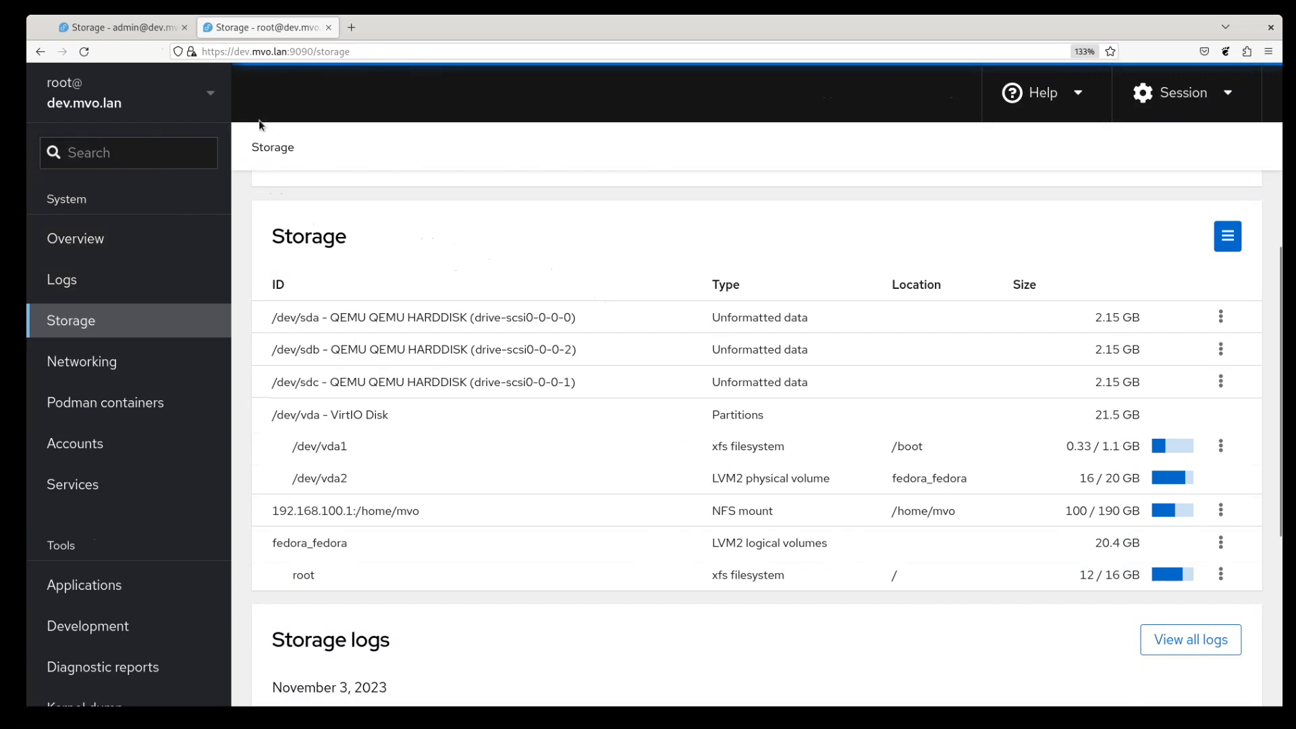
{"action": "left_click", "coordinate": [123, 29]}
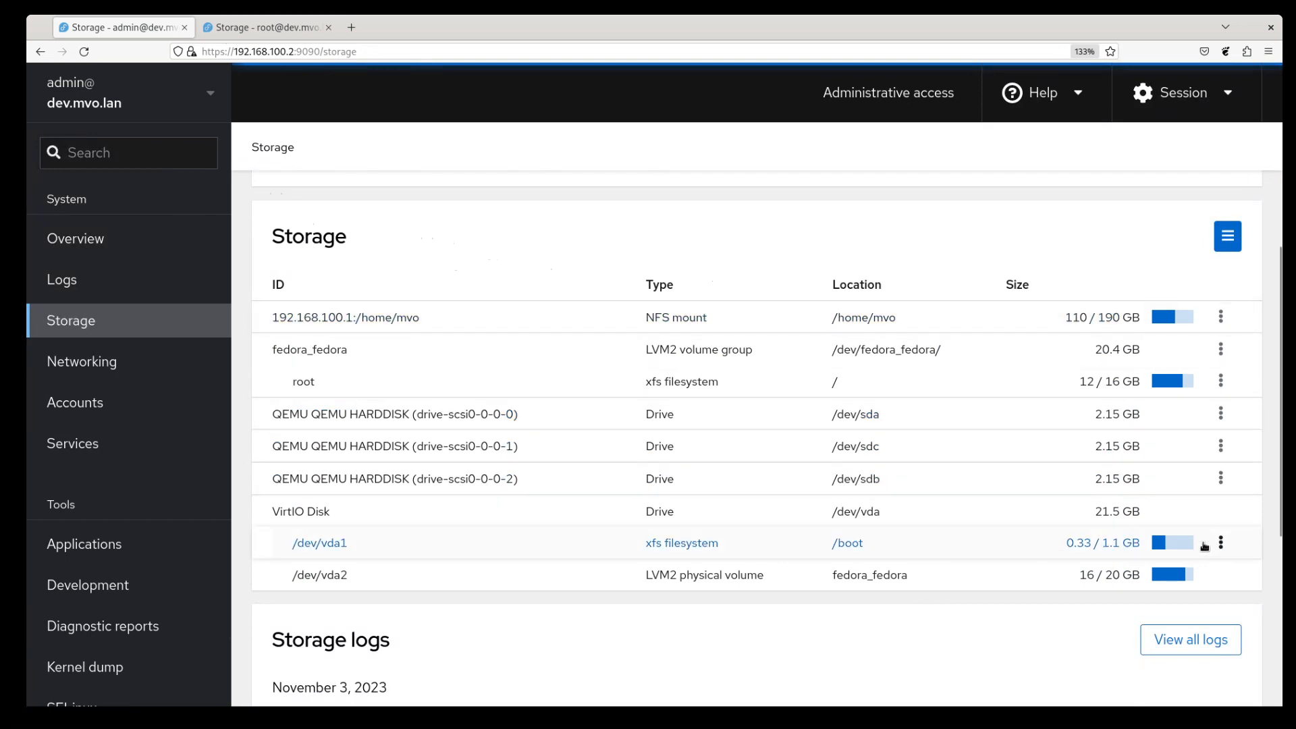
- Format the drive-scsi0-0-0-0 disk (/dev/sda) as unmounted XFS, then return to Storage
{"action": "left_click", "coordinate": [421, 418]}
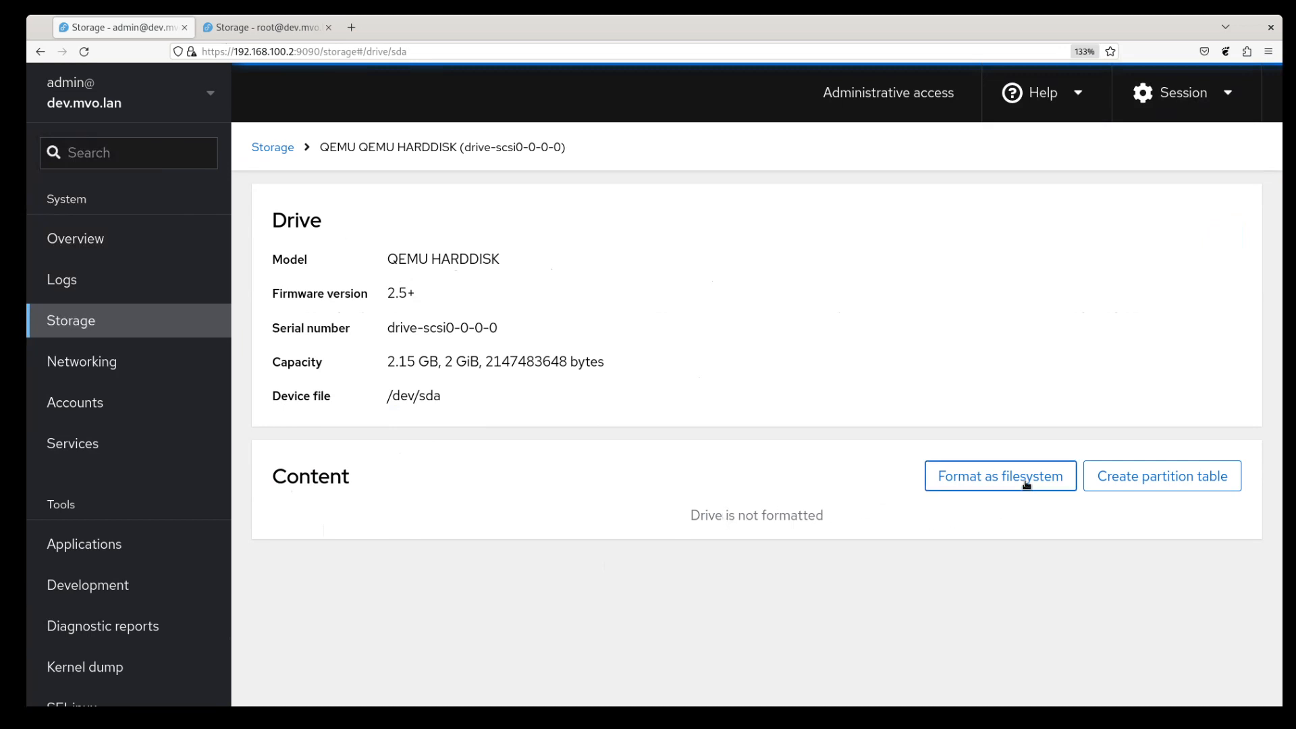
{"action": "left_click", "coordinate": [1001, 476]}
{"action": "left_click", "coordinate": [695, 655]}
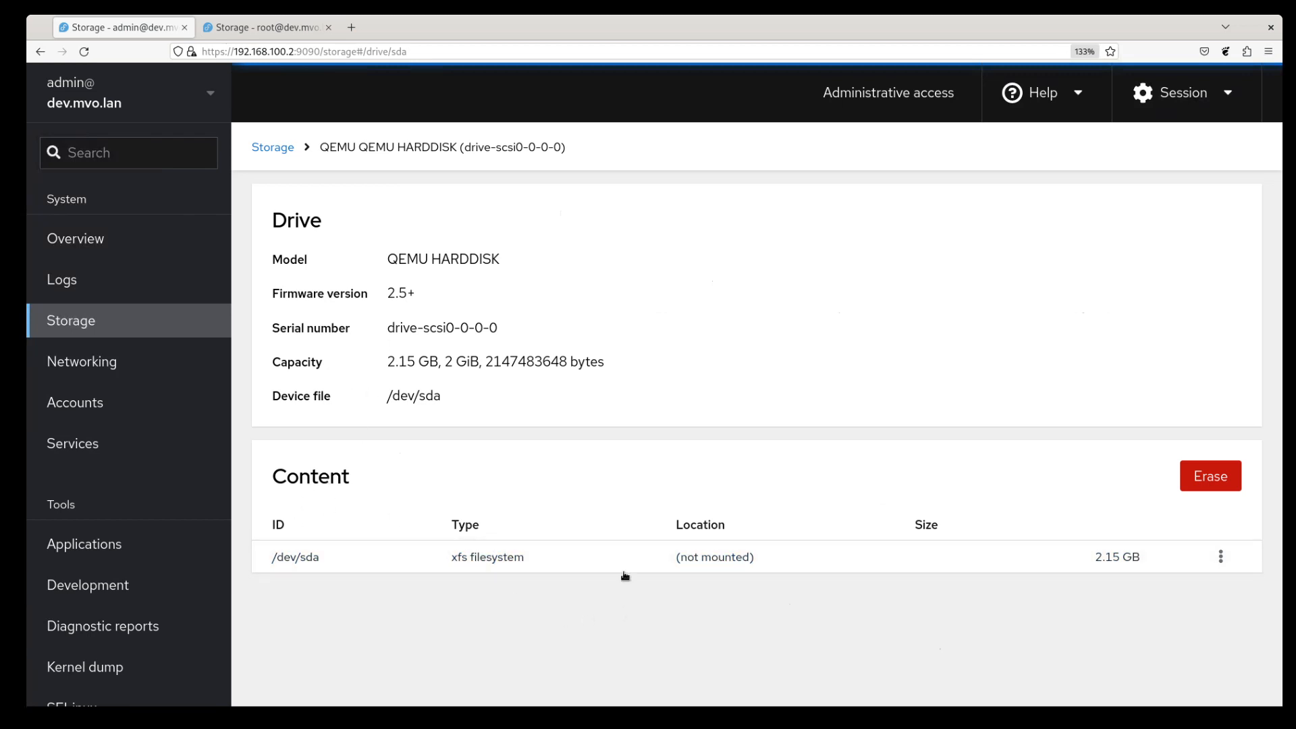
{"action": "left_click", "coordinate": [274, 149]}
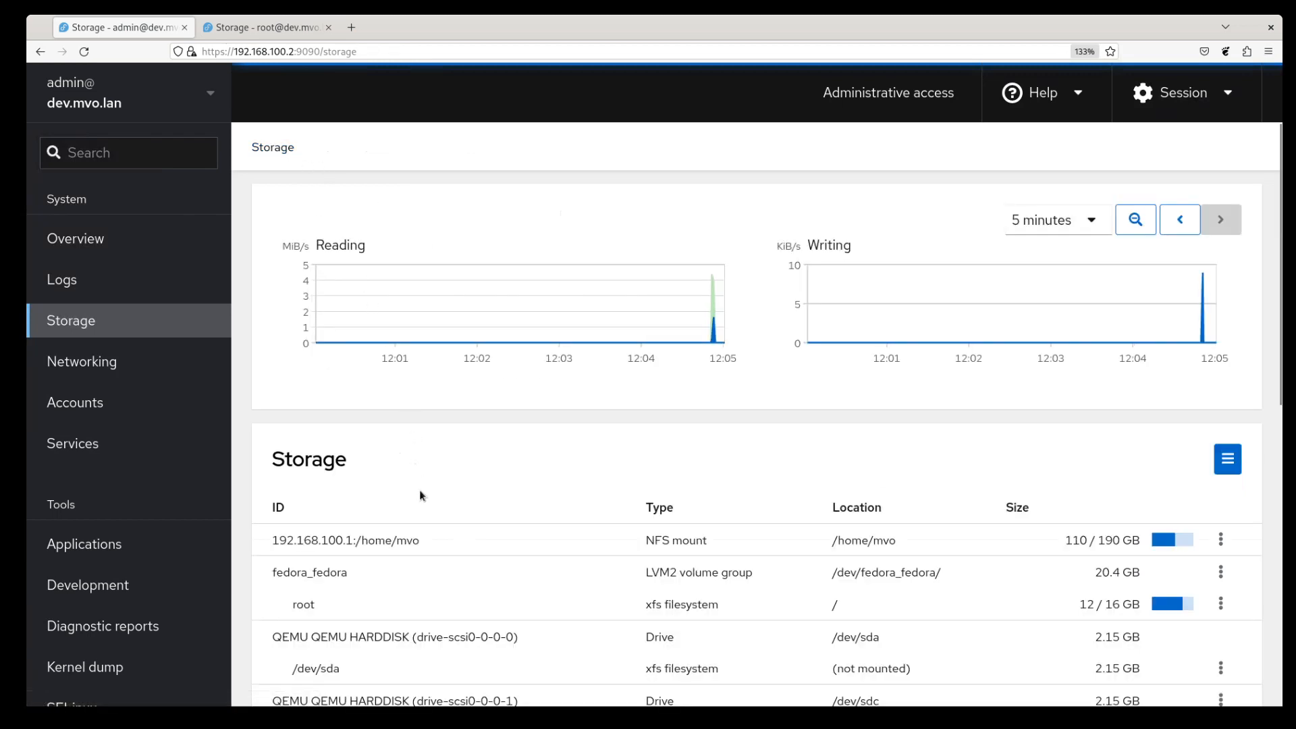
{"action": "scroll", "coordinate": [494, 526], "scroll_direction": "down", "scroll_amount": 3}
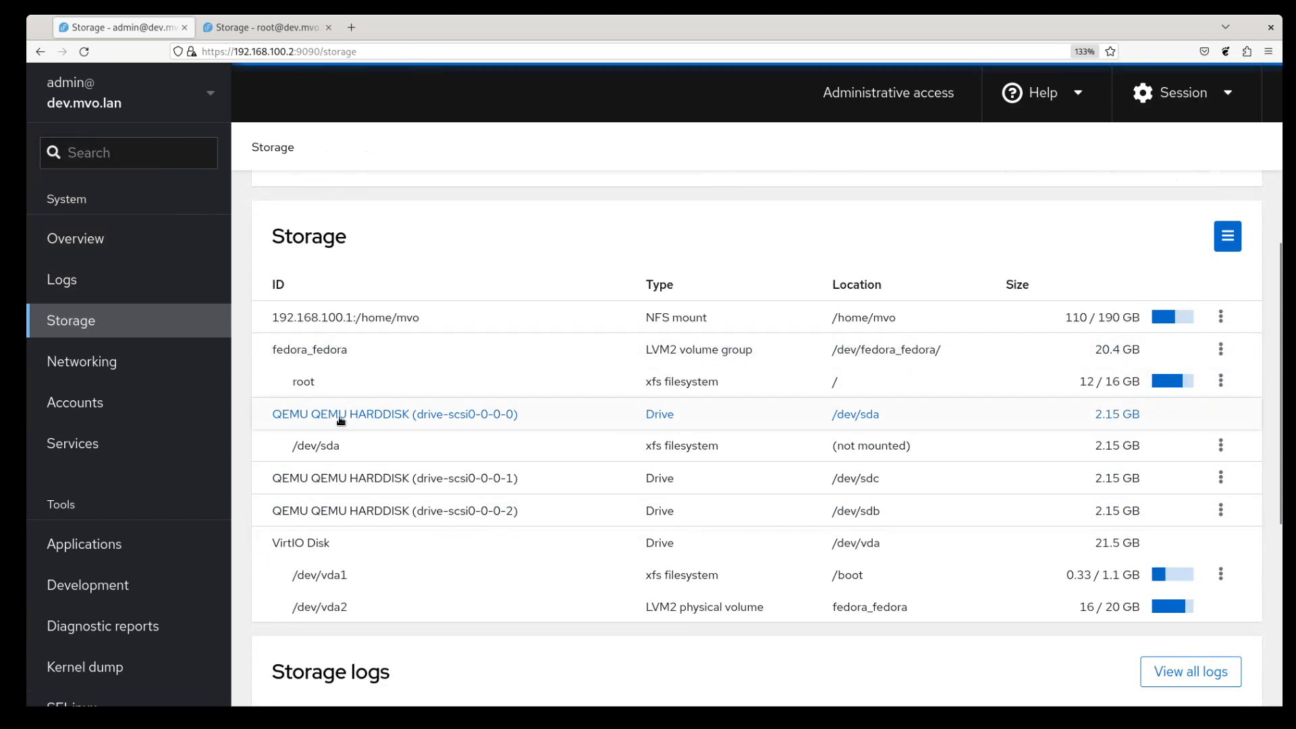
{"action": "left_click", "coordinate": [256, 29]}
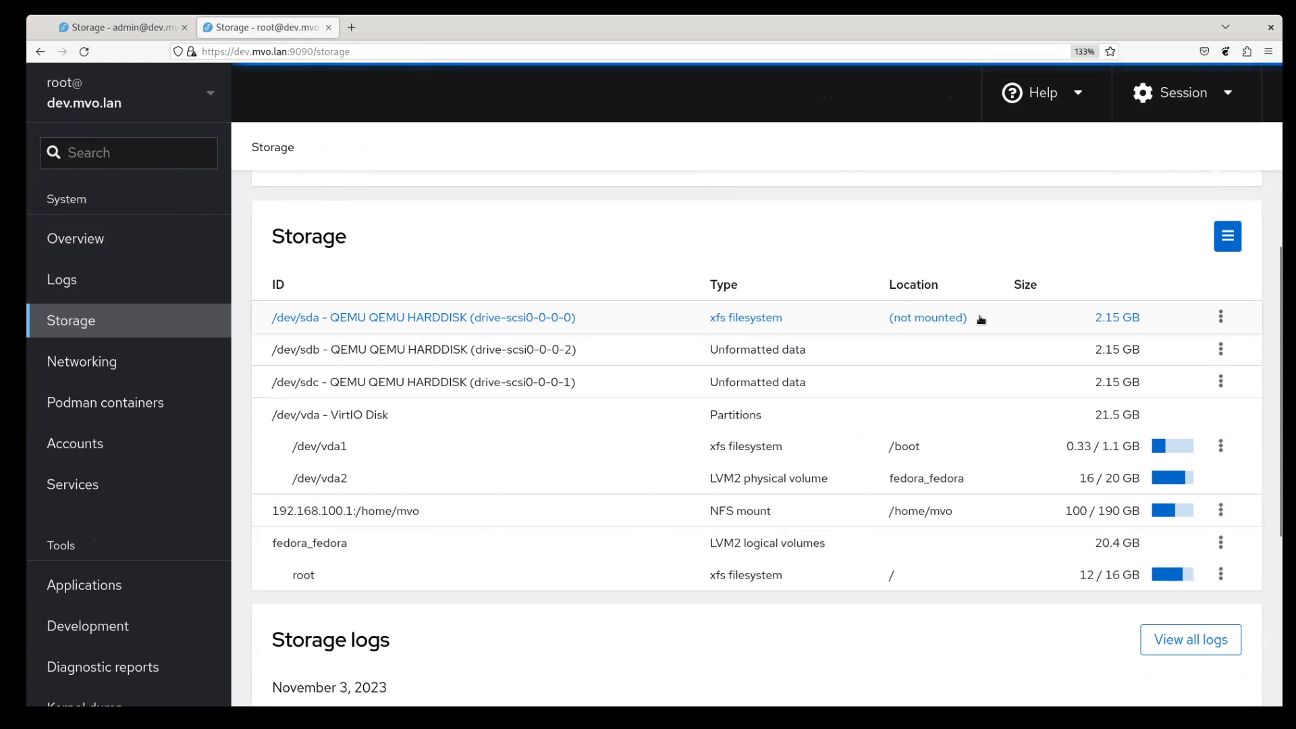
- Mount the /dev/sda XFS filesystem at mount point /run/data
{"action": "left_click", "coordinate": [1220, 317]}
{"action": "left_click", "coordinate": [1222, 367]}
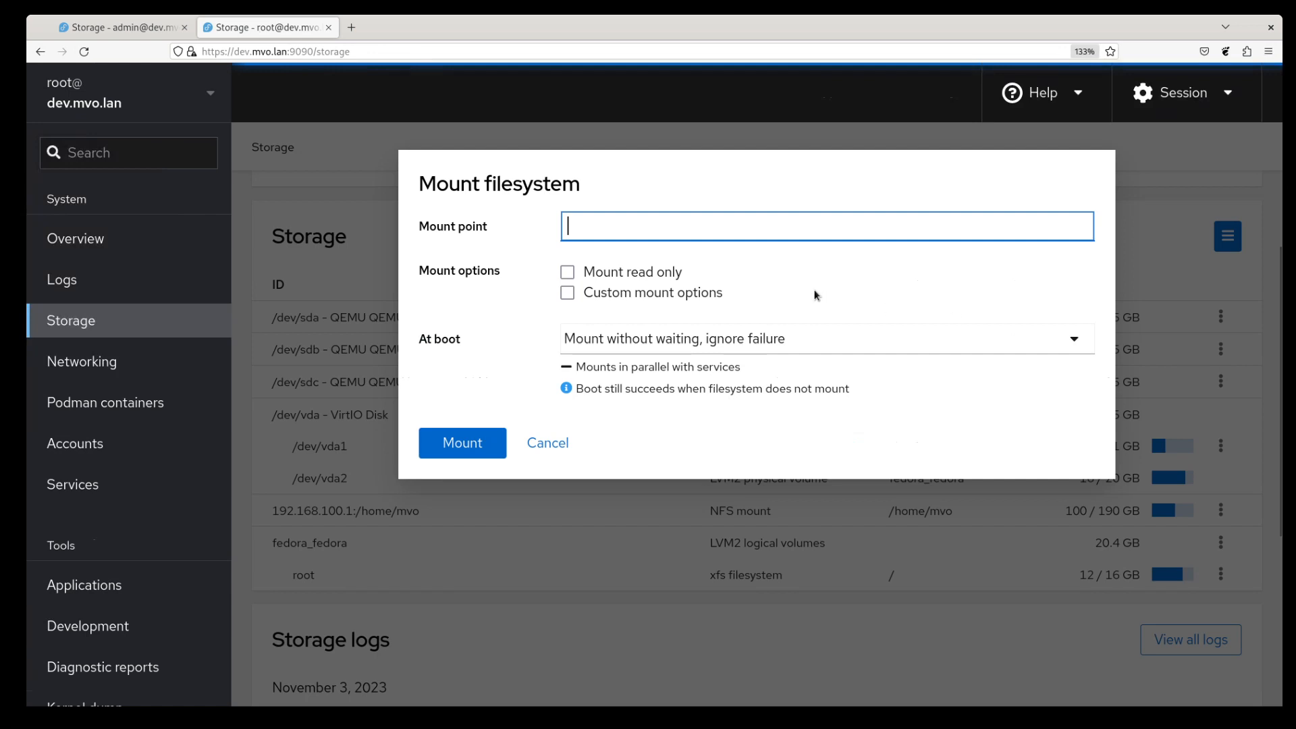
{"action": "type", "text": "/run/data"}
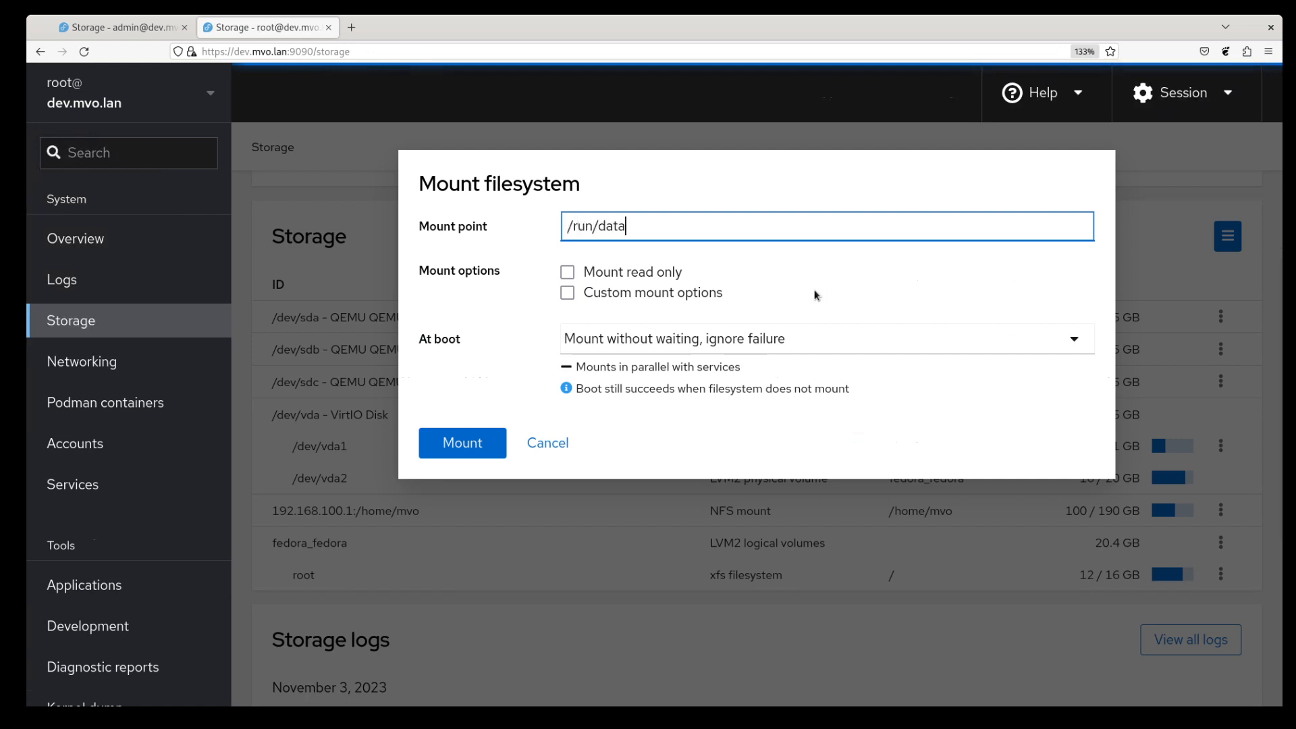
{"action": "left_click", "coordinate": [477, 455]}
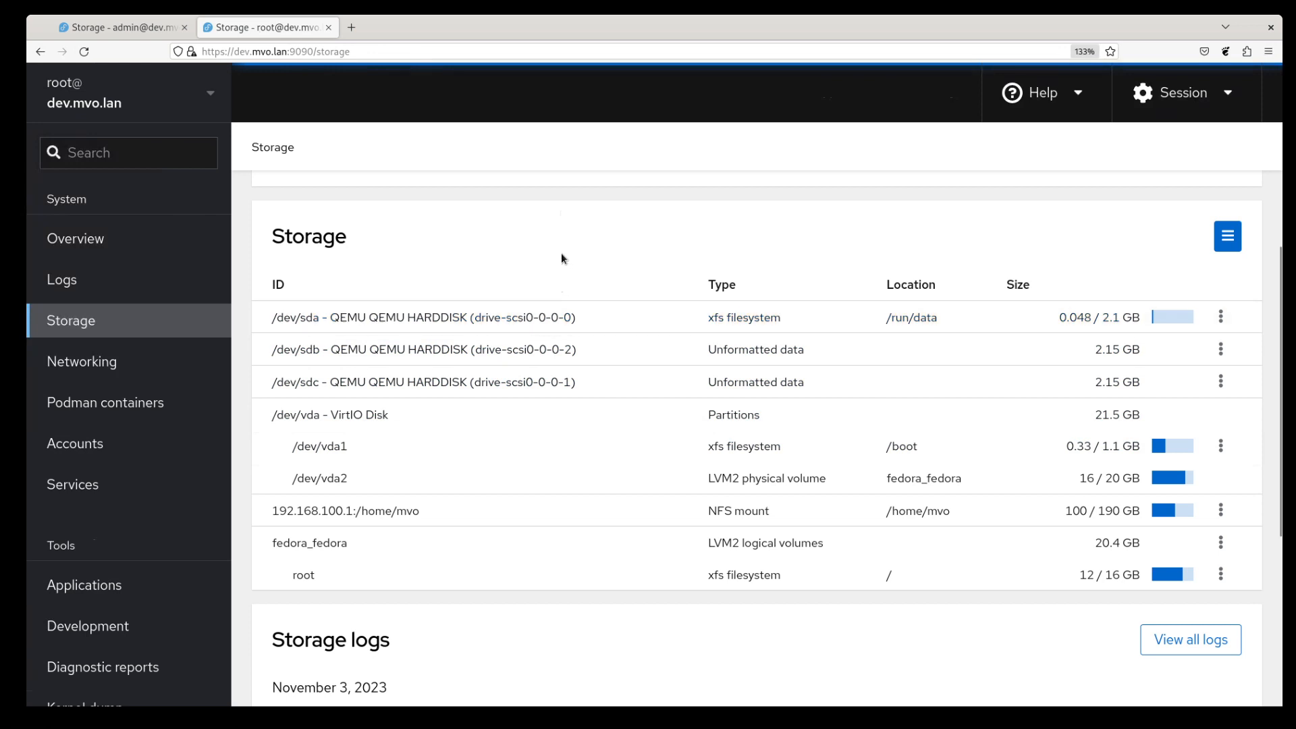
- Open the /dev/sda detail page showing its XFS filesystem at /run/data
{"action": "left_click", "coordinate": [507, 326]}
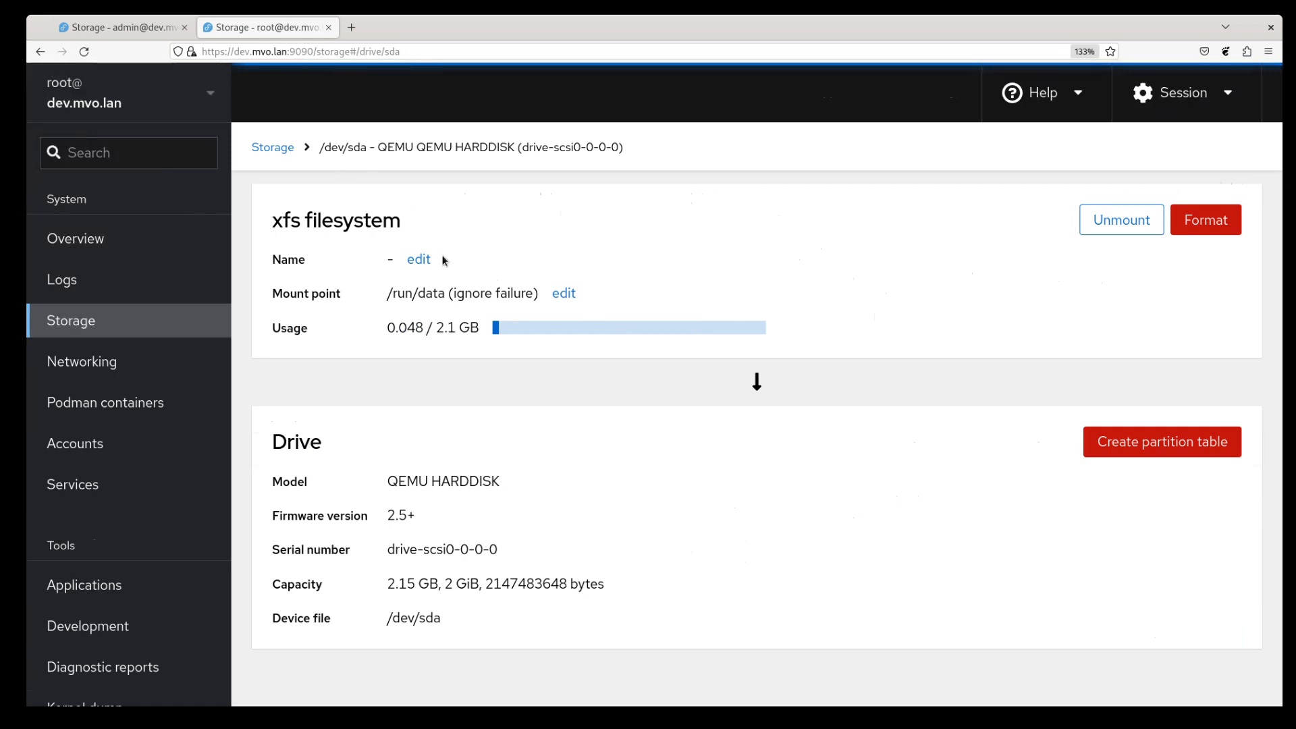
- Open the drive-scsi0-0-0-0 (/dev/sda) page in the admin tab and compare it with the root tab's version
{"action": "left_click", "coordinate": [134, 28]}
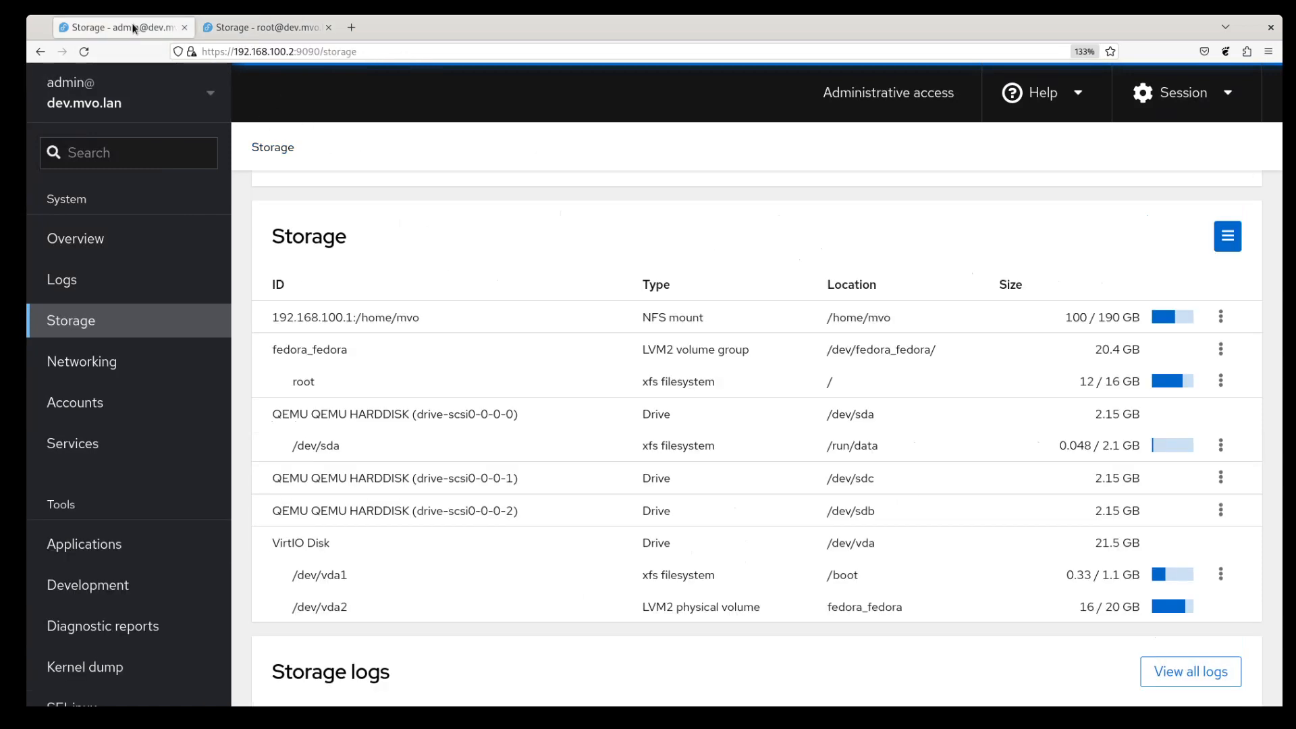
{"action": "left_click", "coordinate": [407, 428]}
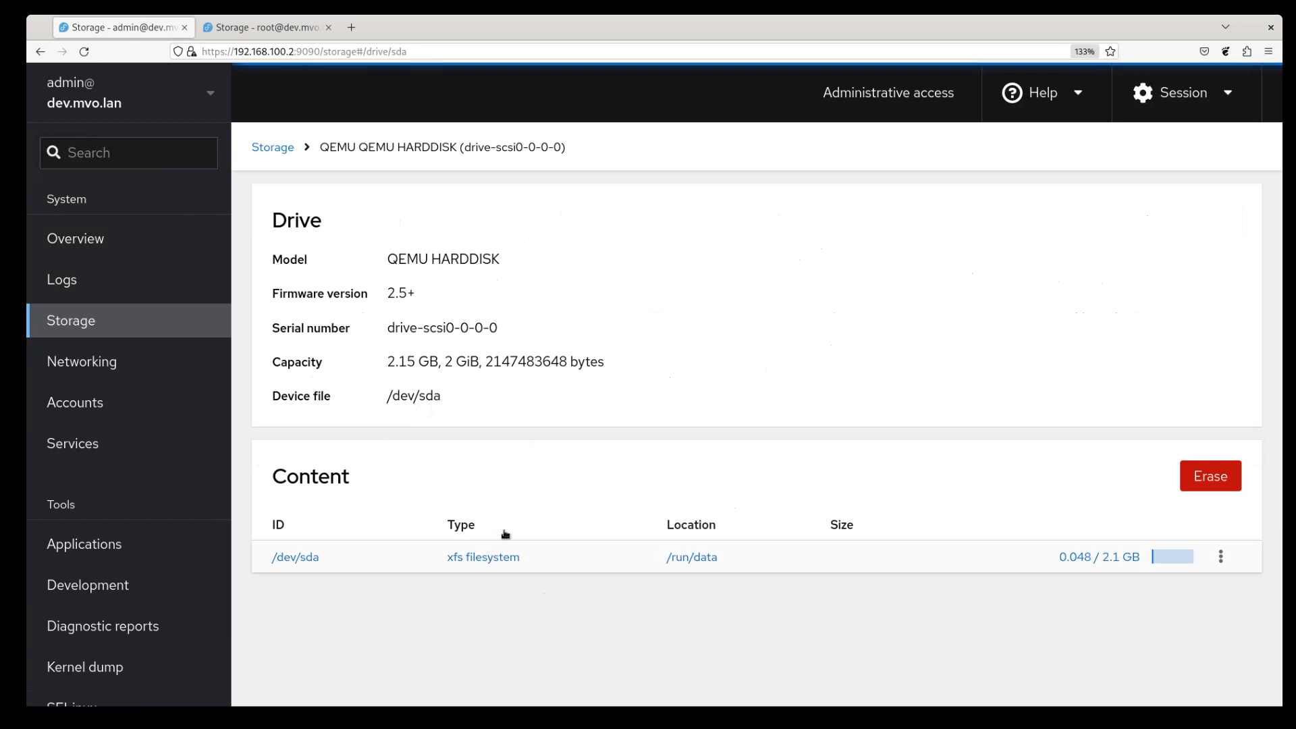
{"action": "left_click", "coordinate": [286, 28]}
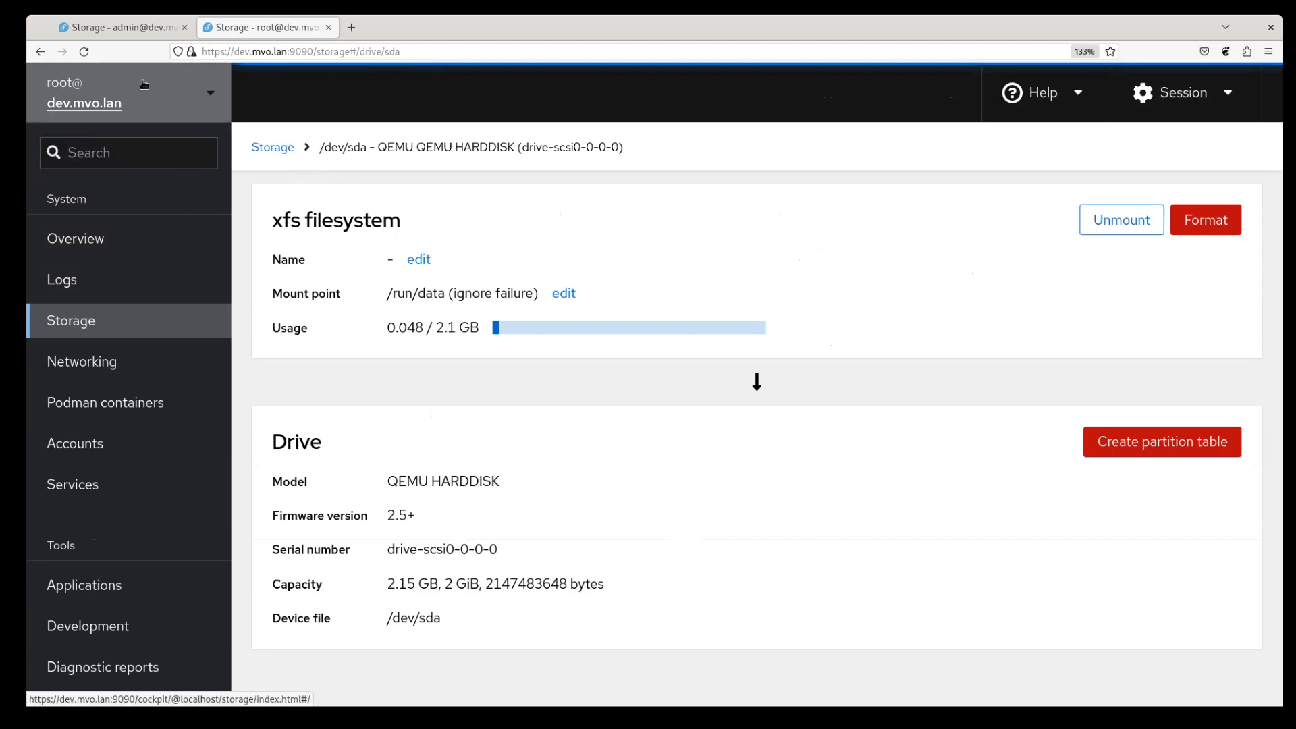
{"action": "left_click", "coordinate": [131, 32]}
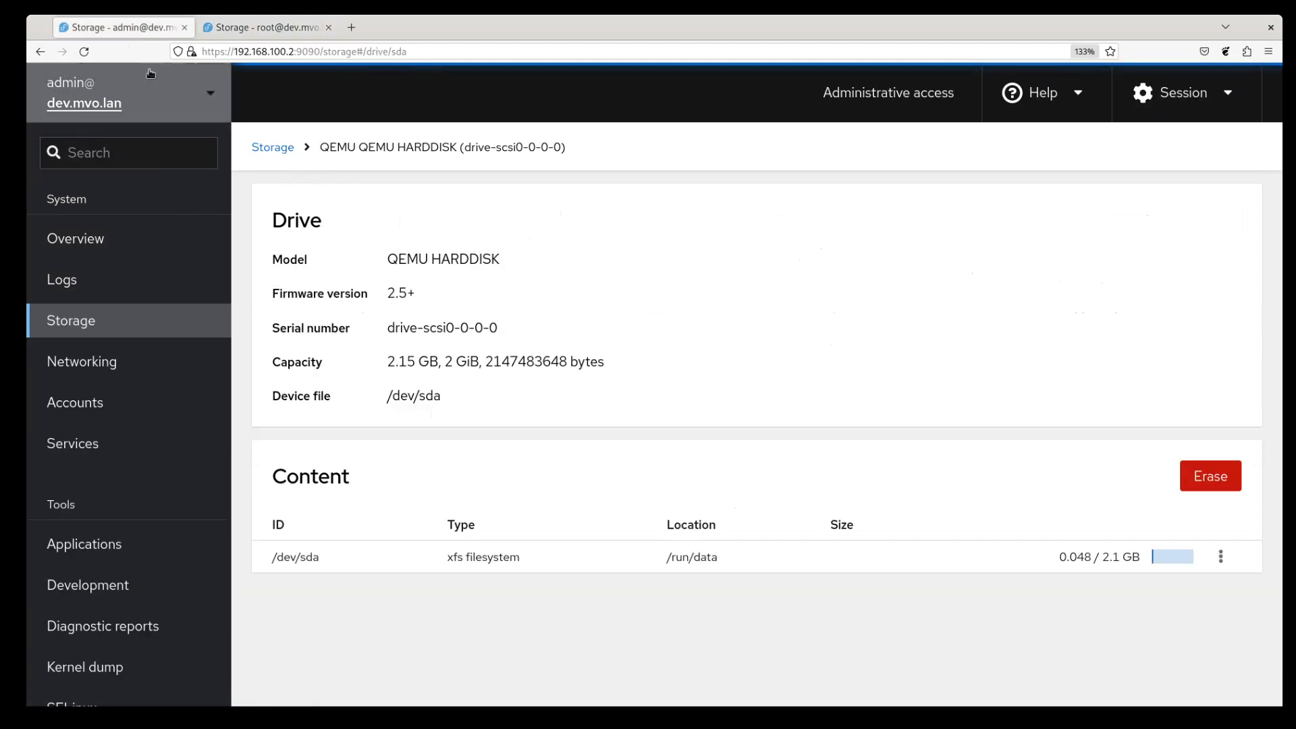
- Create a GPT partition table on the drive-scsi0-0-0-1 disk (/dev/sdc)
{"action": "left_click", "coordinate": [273, 147]}
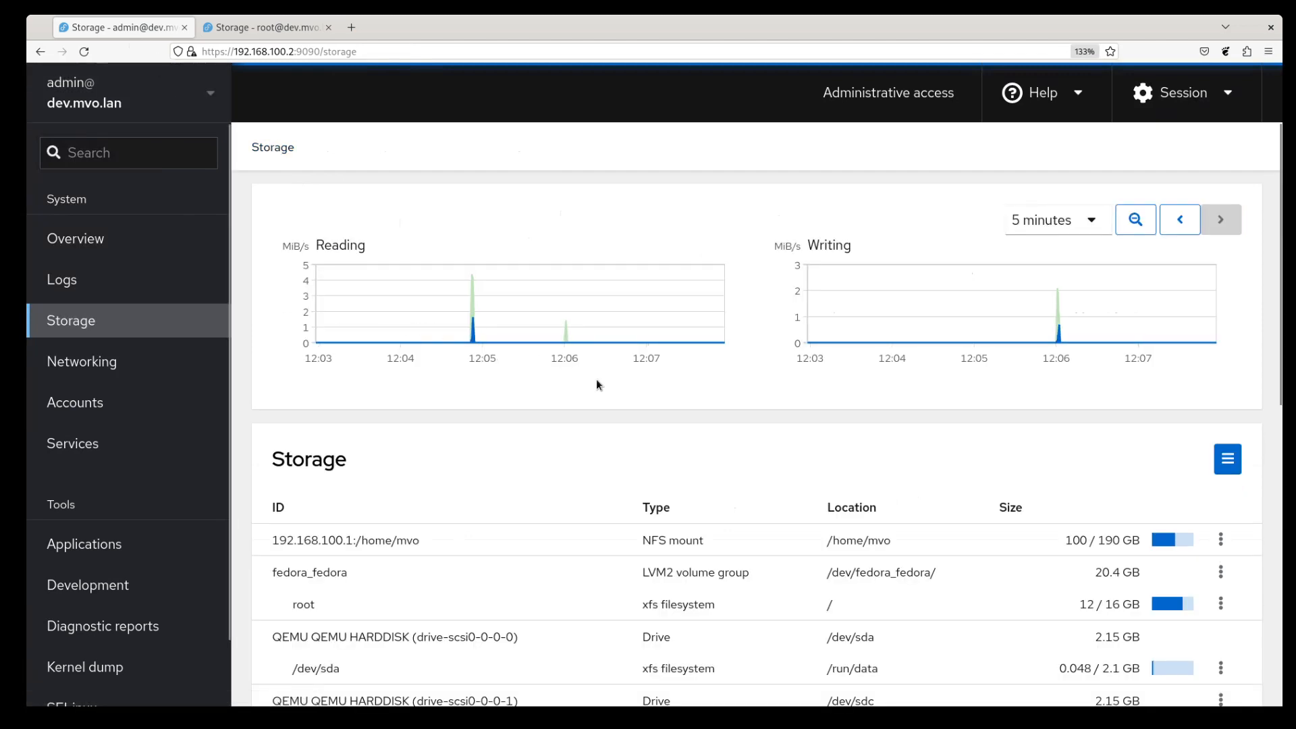
{"action": "scroll", "coordinate": [743, 454], "scroll_direction": "down", "scroll_amount": 3}
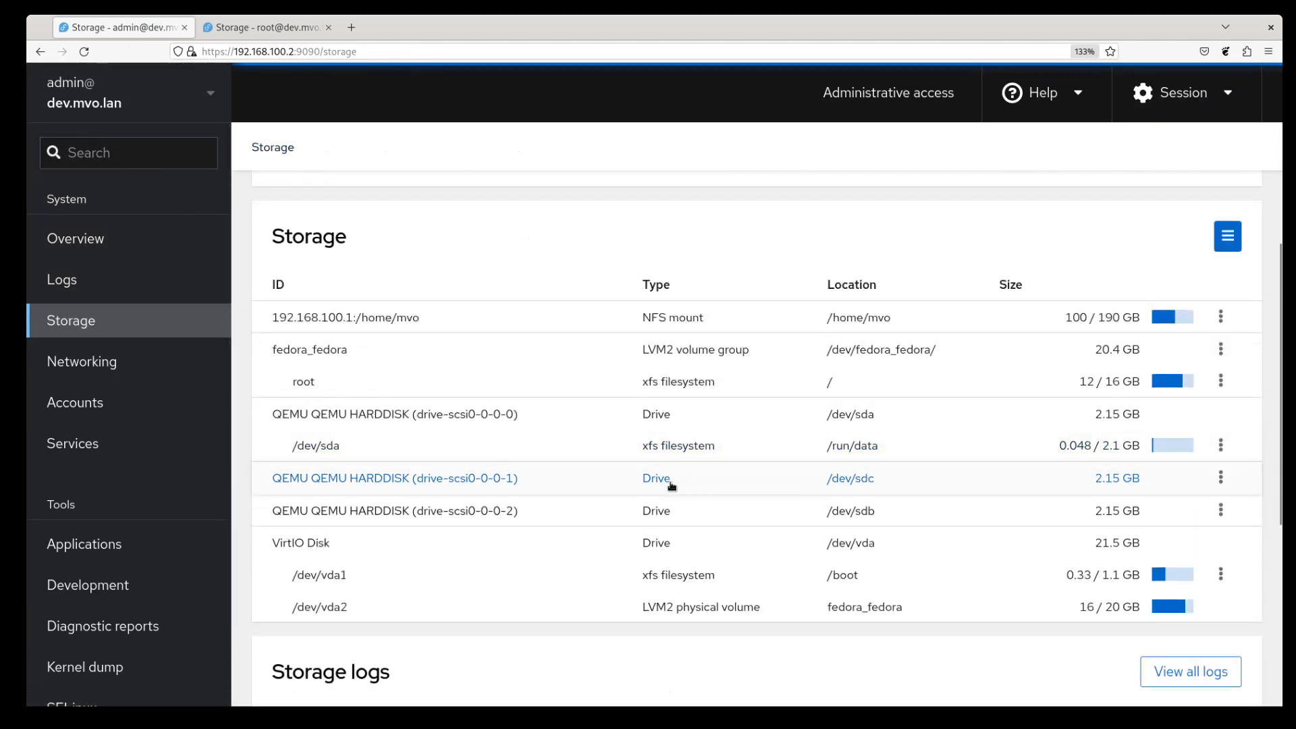
{"action": "left_click", "coordinate": [498, 478]}
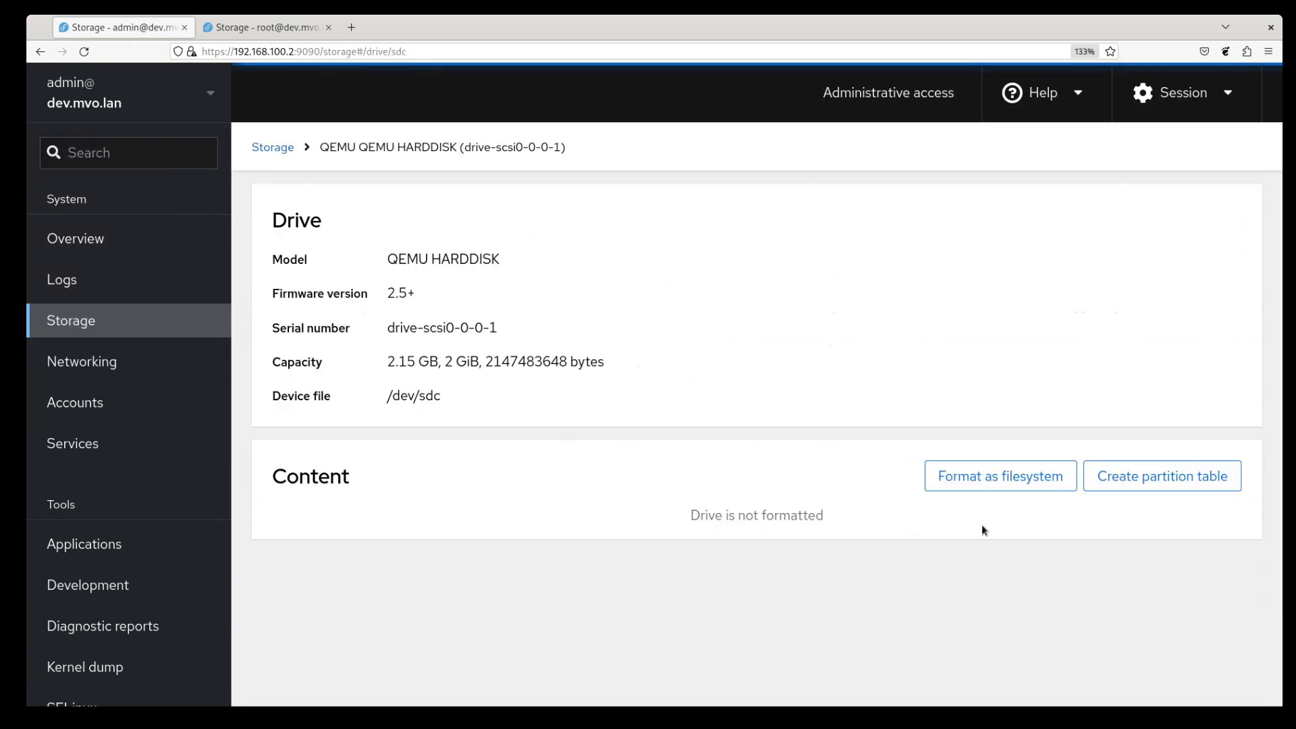
{"action": "left_click", "coordinate": [1145, 483]}
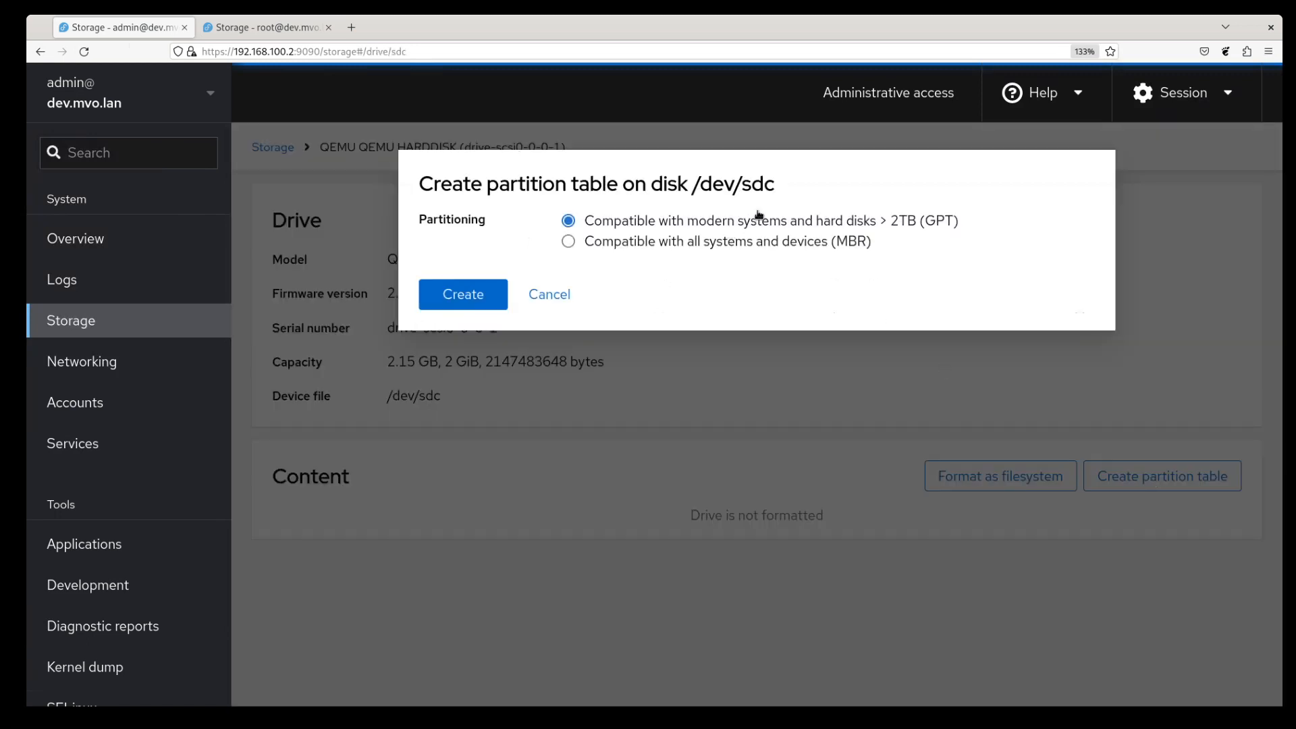
{"action": "left_click", "coordinate": [469, 296]}
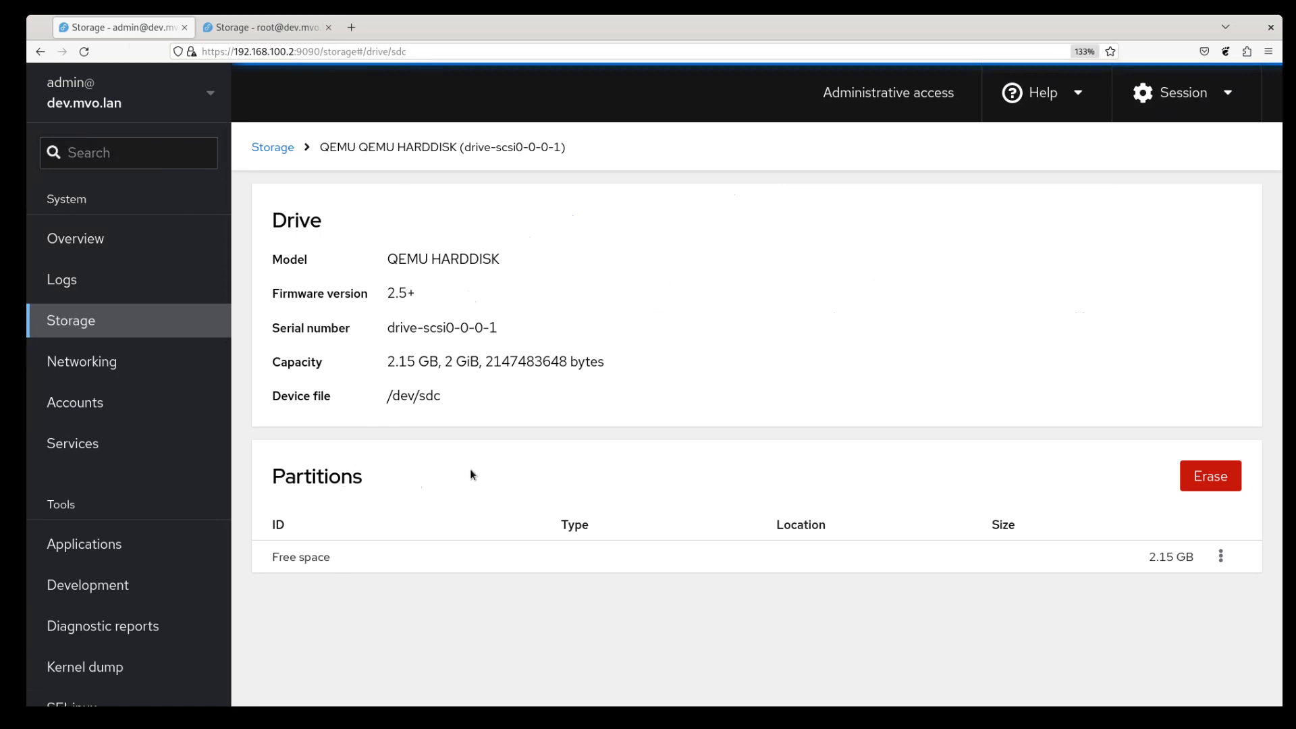
- Create an unmounted 1052 MB XFS partition, /dev/sdc1, in the free space on /dev/sdc
{"action": "left_click", "coordinate": [1219, 556]}
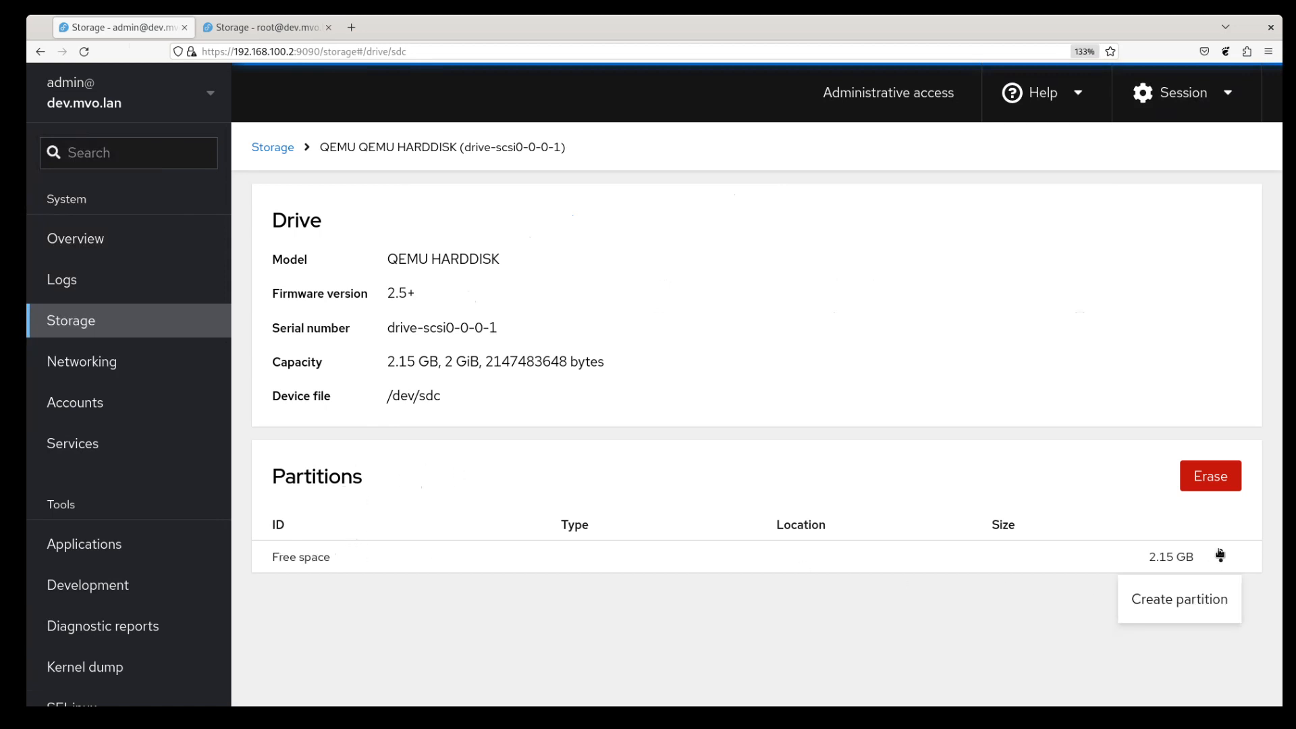
{"action": "left_click", "coordinate": [1197, 598]}
{"action": "left_click", "coordinate": [732, 379]}
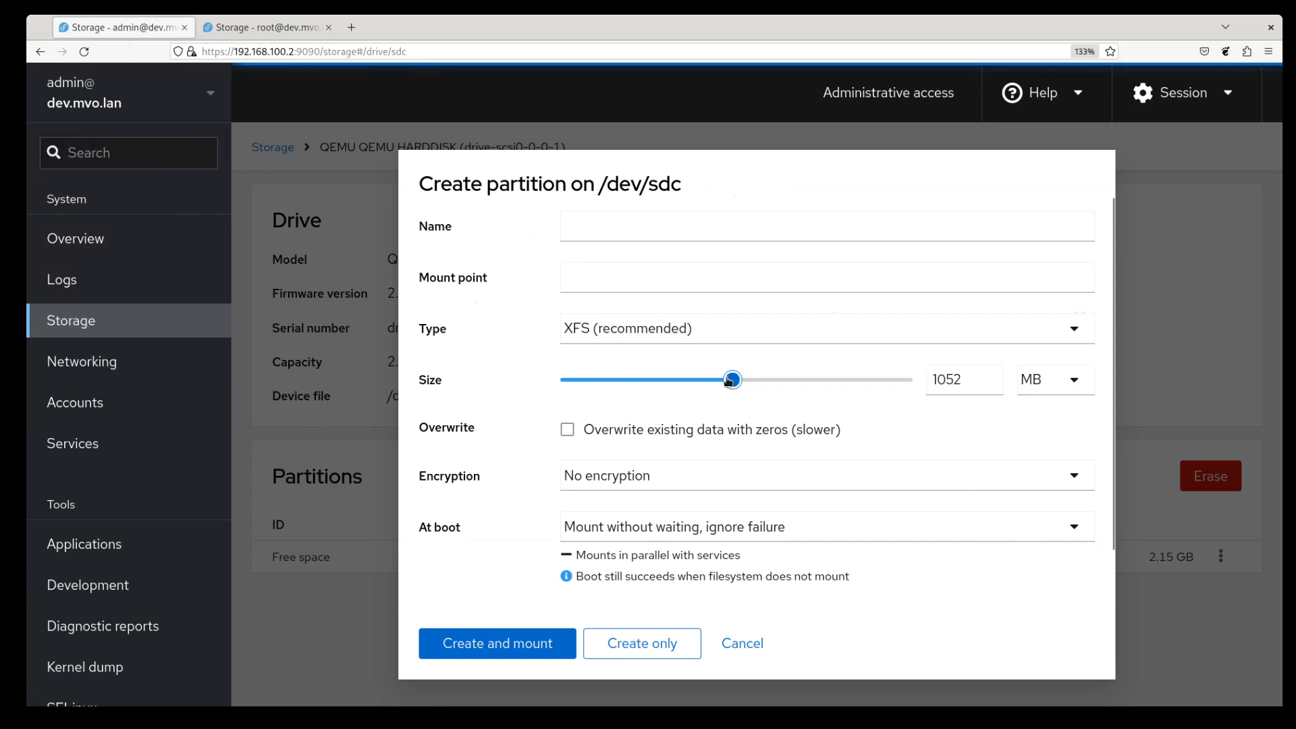
{"action": "left_click", "coordinate": [636, 648]}
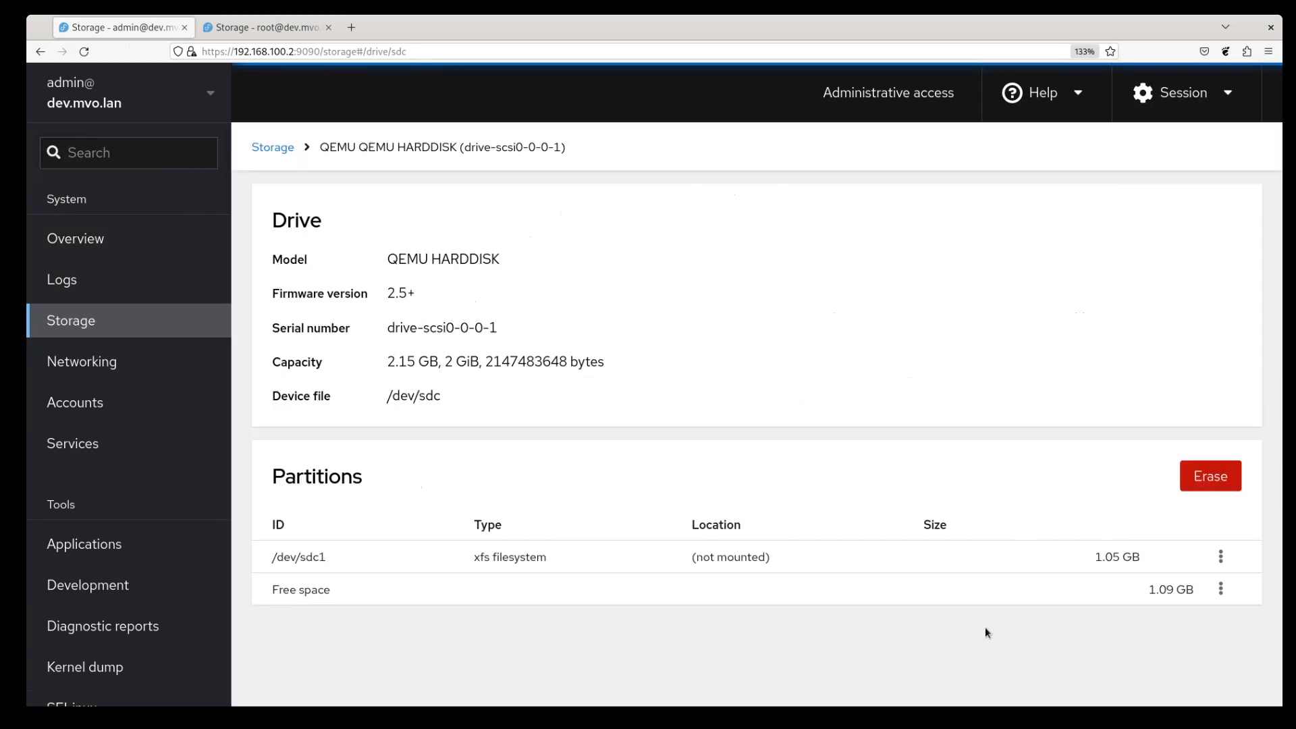
- Create an unmounted XFS partition of about 565 MB, /dev/sdc2, in the remaining free space
{"action": "left_click", "coordinate": [1221, 589]}
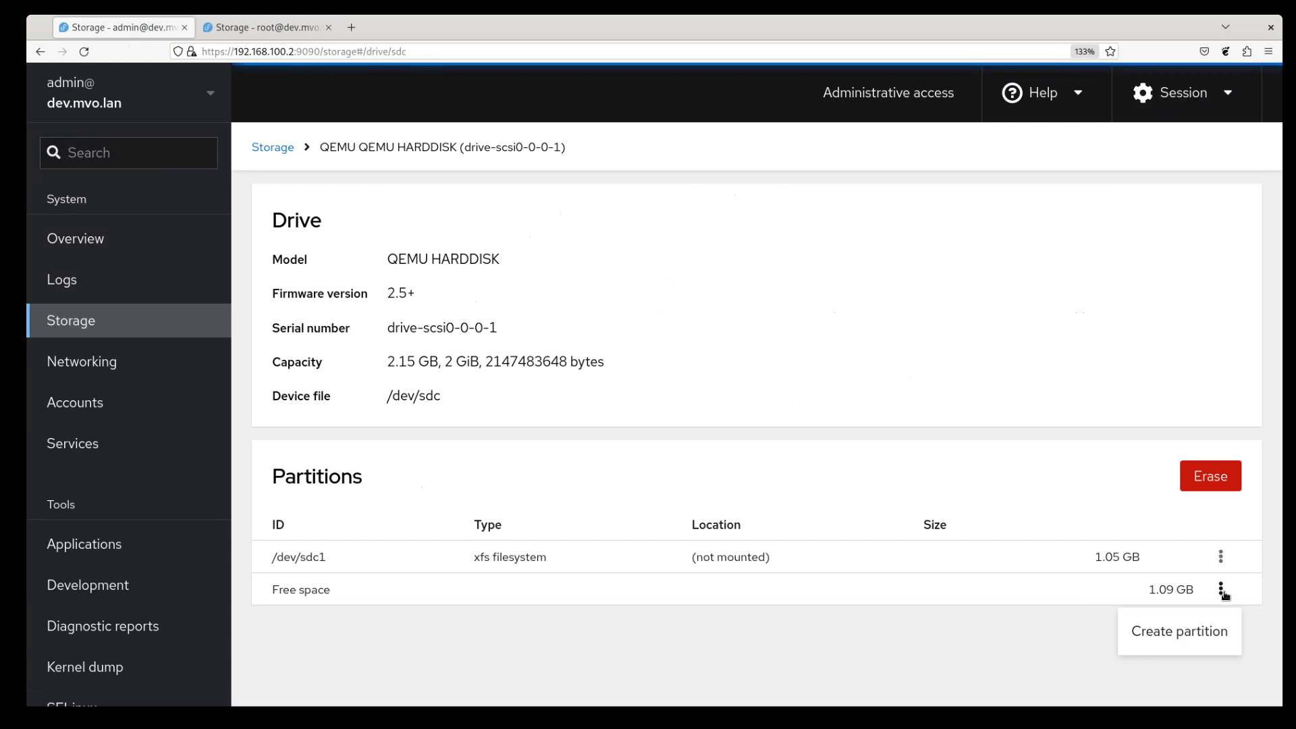
{"action": "left_click", "coordinate": [1167, 631]}
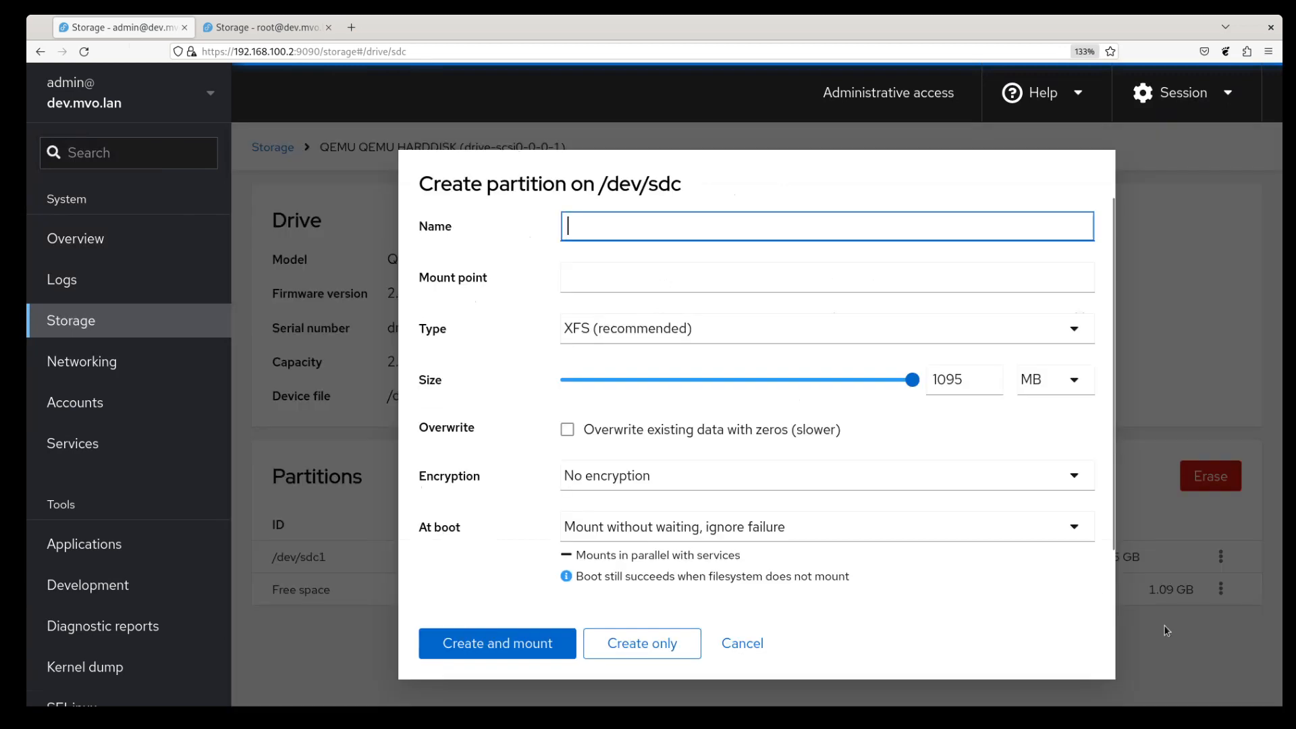
{"action": "left_click", "coordinate": [742, 380]}
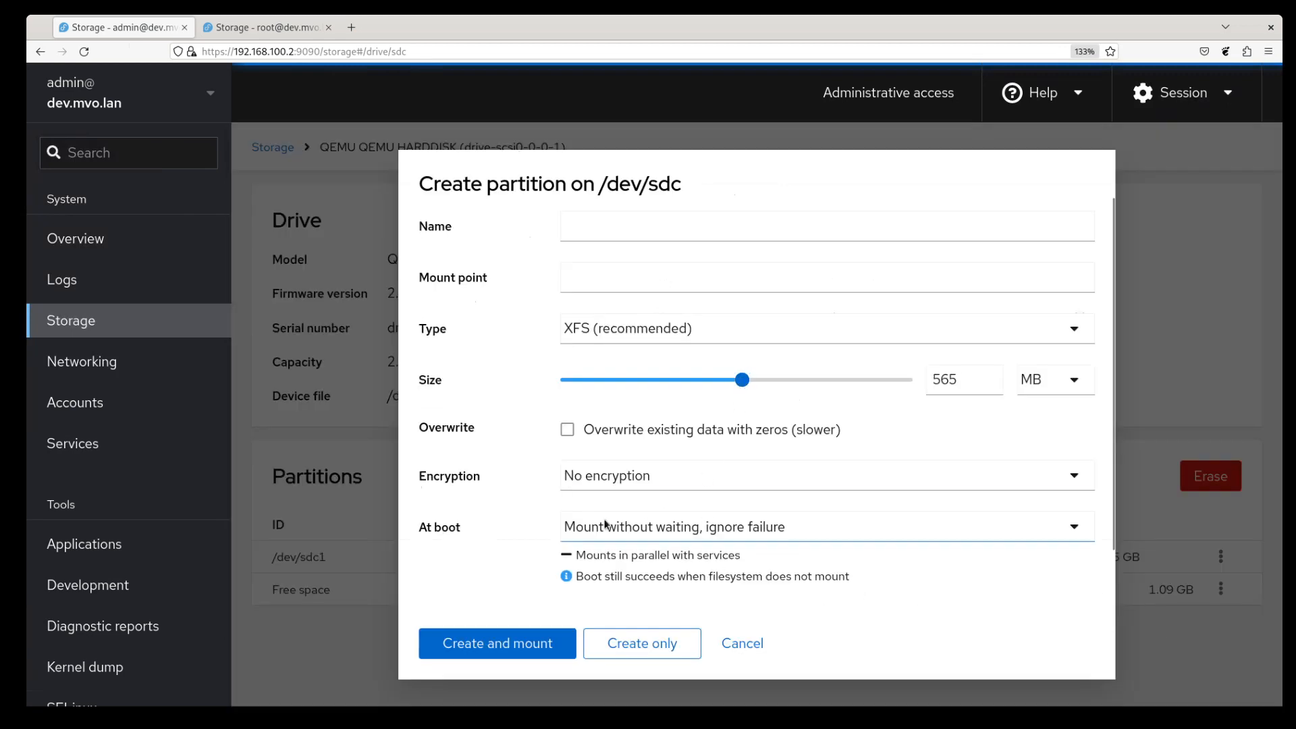
{"action": "left_click", "coordinate": [631, 643]}
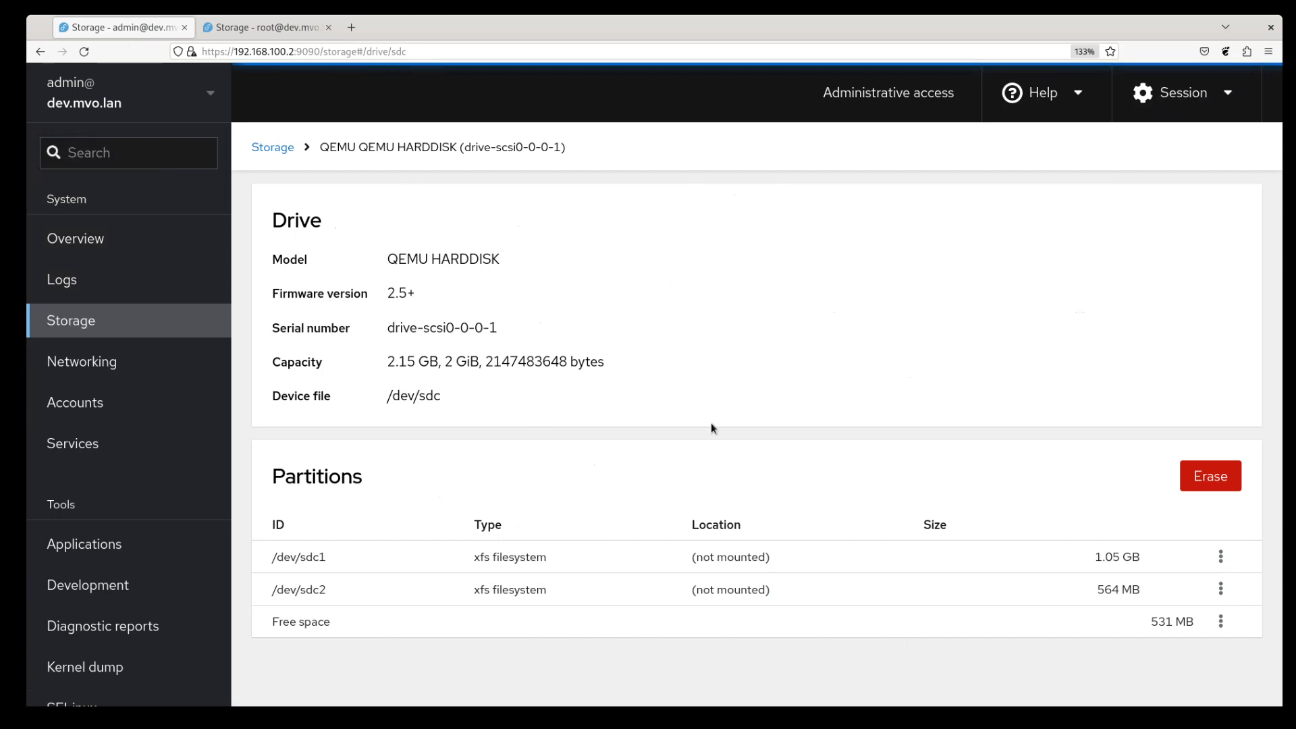
- Go back to the Storage overview, then show the root session's Storage overview with /dev/sdc's partitions
{"action": "left_click", "coordinate": [283, 154]}
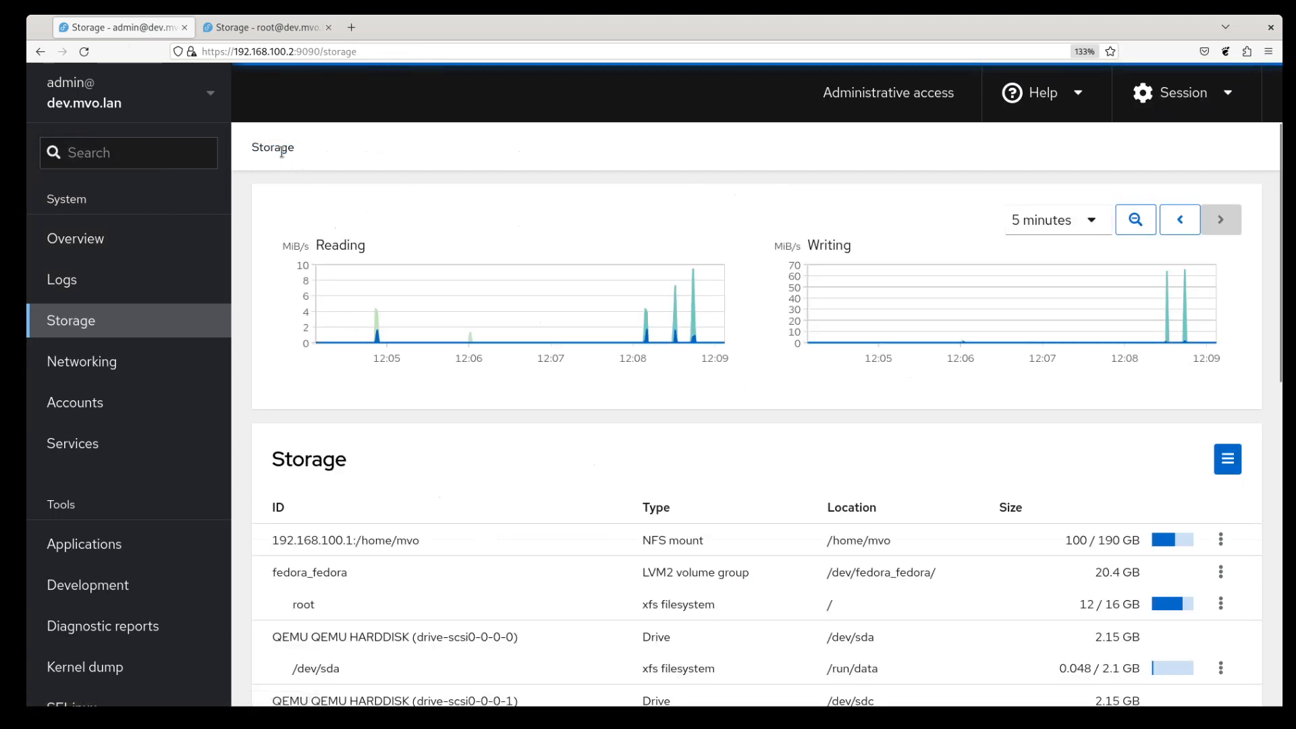
{"action": "scroll", "coordinate": [572, 493], "scroll_direction": "down", "scroll_amount": 3}
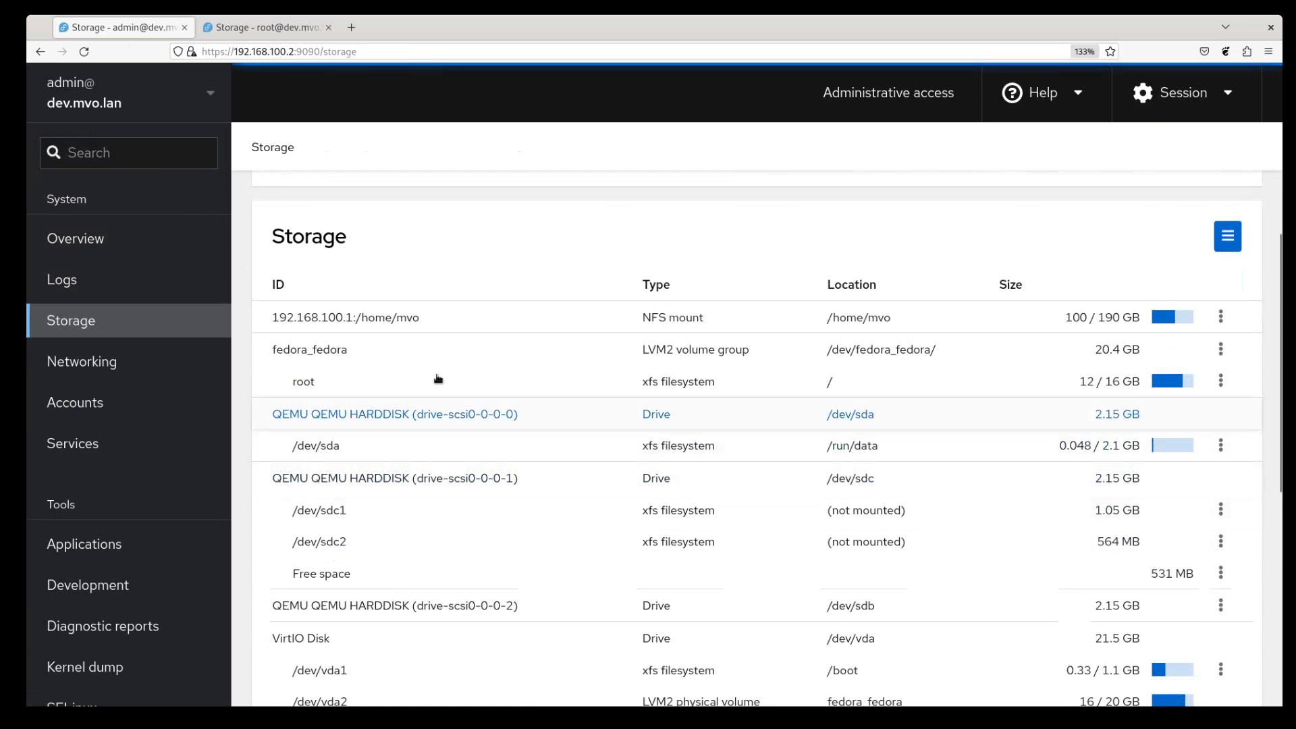
{"action": "left_click", "coordinate": [276, 27]}
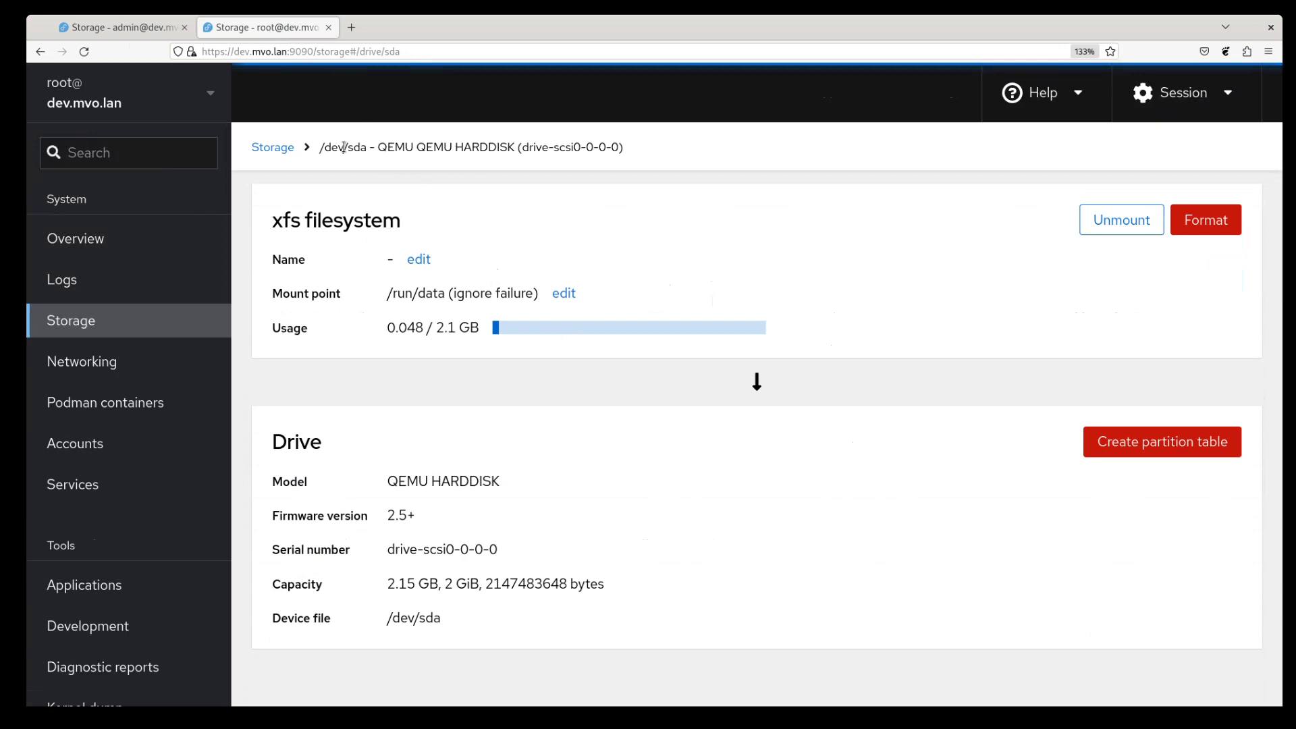
{"action": "left_click", "coordinate": [282, 152]}
{"action": "scroll", "coordinate": [569, 443], "scroll_direction": "down", "scroll_amount": 3}
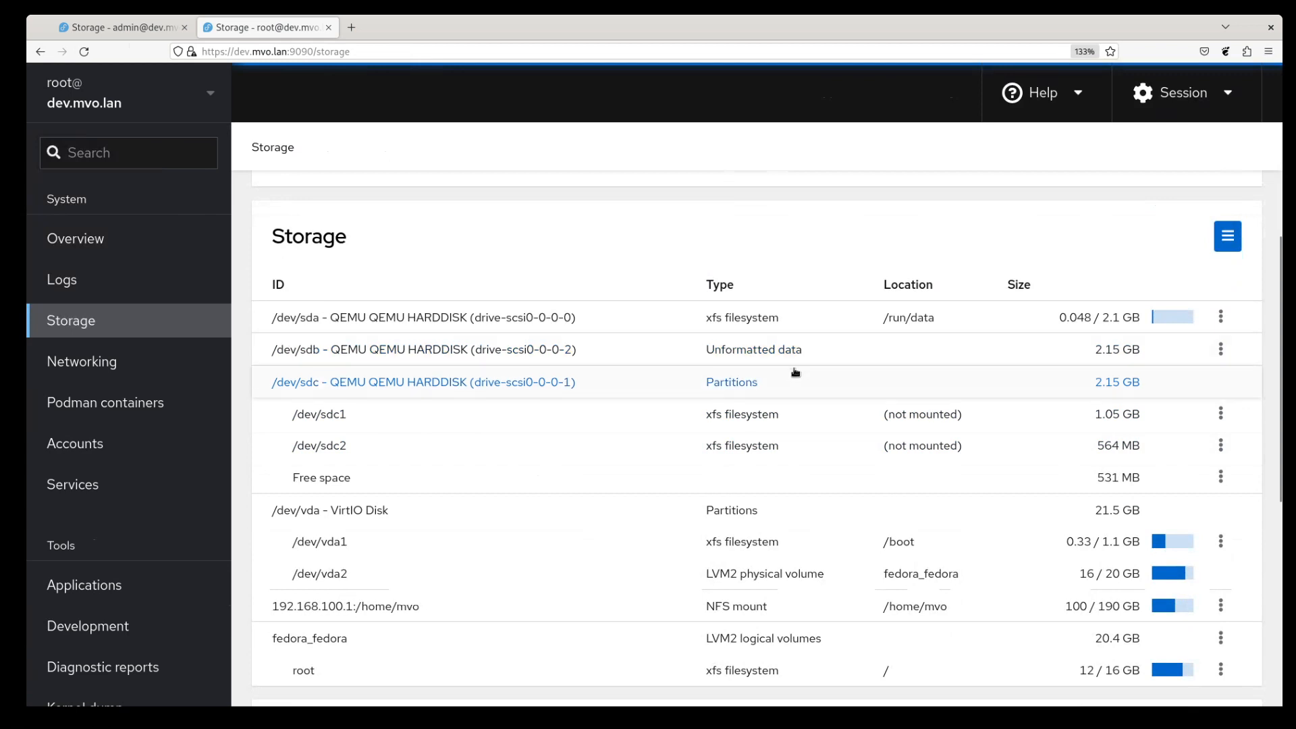
- Open /dev/sdc and review /dev/sdc1, /dev/sdc2, 531 MB free and the gpt partition table
{"action": "left_click", "coordinate": [464, 384]}
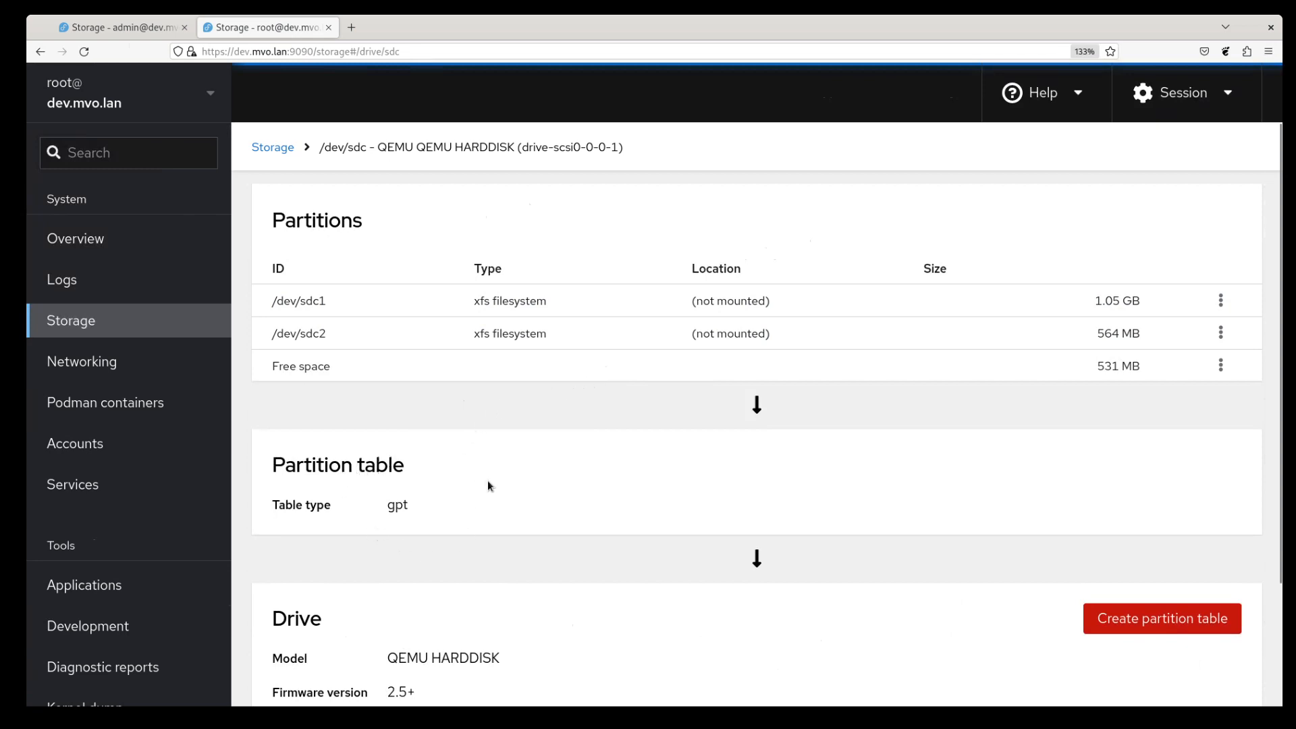
{"action": "scroll", "coordinate": [488, 480], "scroll_direction": "down", "scroll_amount": 3}
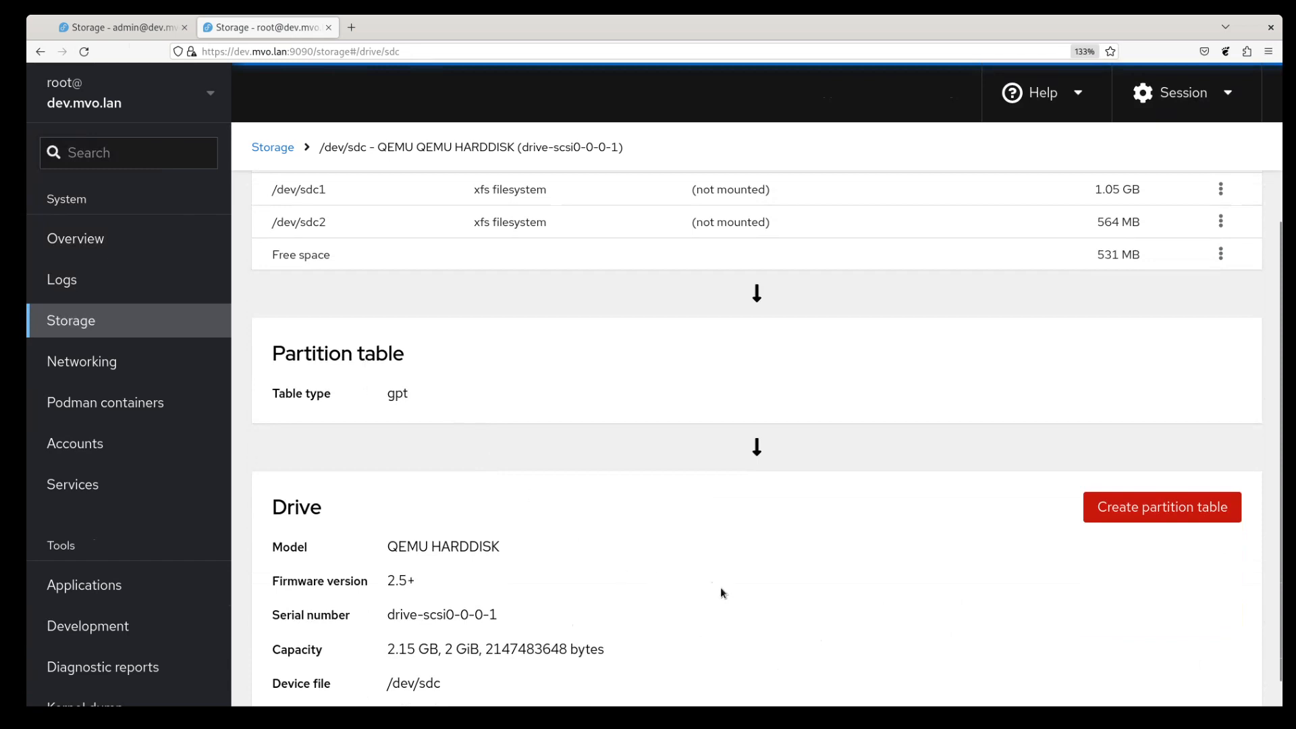
{"action": "scroll", "coordinate": [672, 561], "scroll_direction": "up", "scroll_amount": 3}
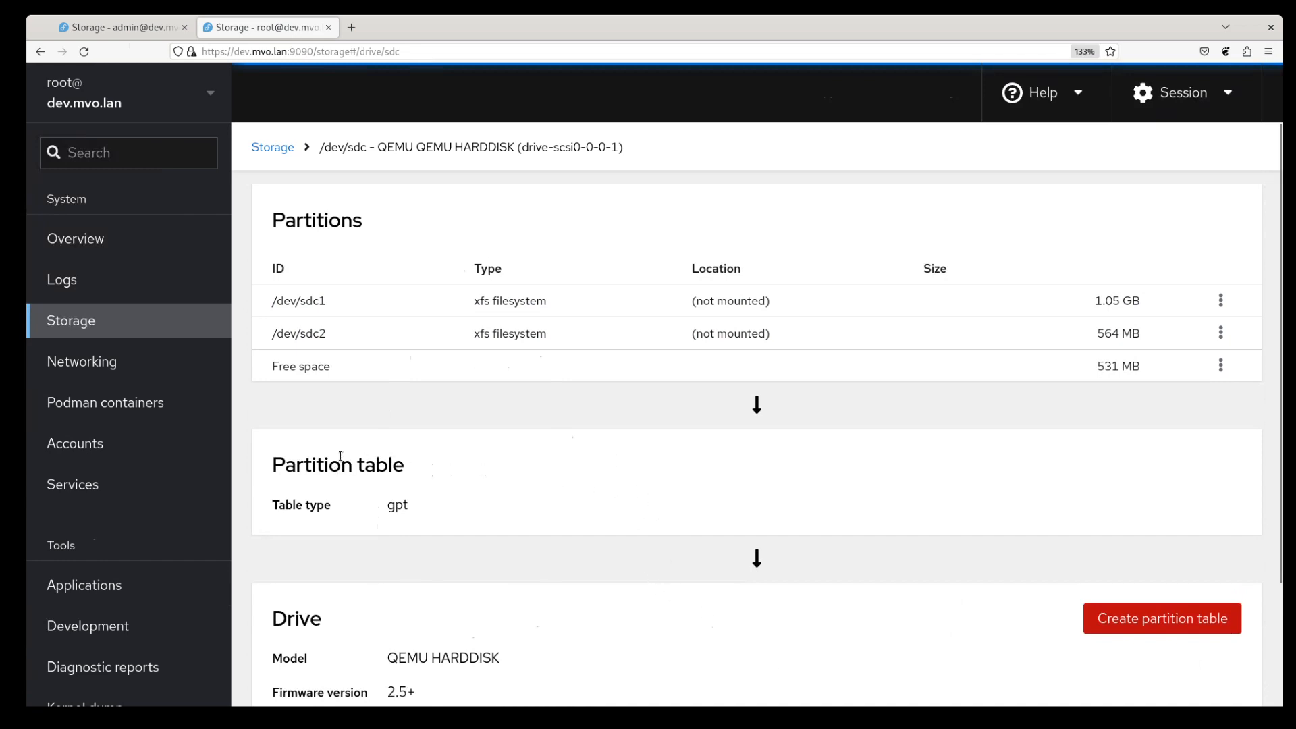
{"action": "left_click_drag", "start_coordinate": [389, 507], "coordinate": [409, 511]}
{"action": "left_click", "coordinate": [422, 507]}
{"action": "left_click", "coordinate": [1215, 369]}
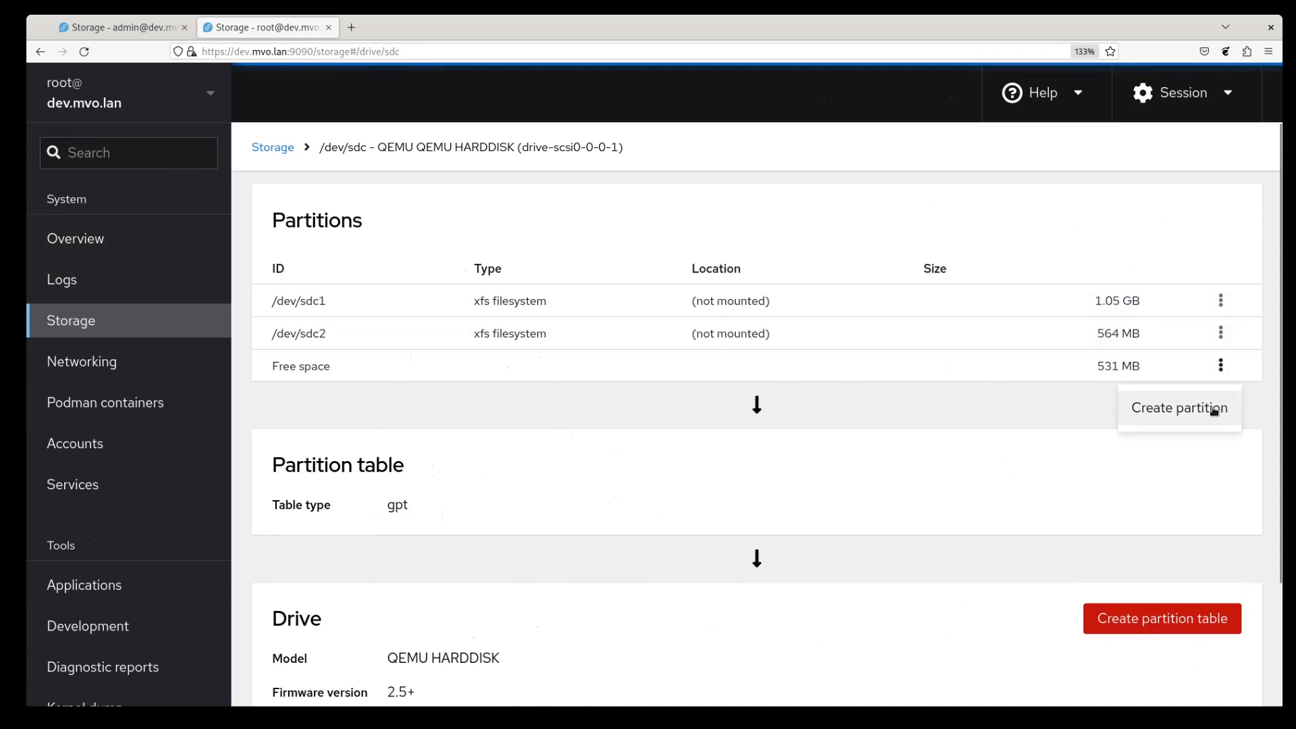
{"action": "left_click", "coordinate": [1225, 367]}
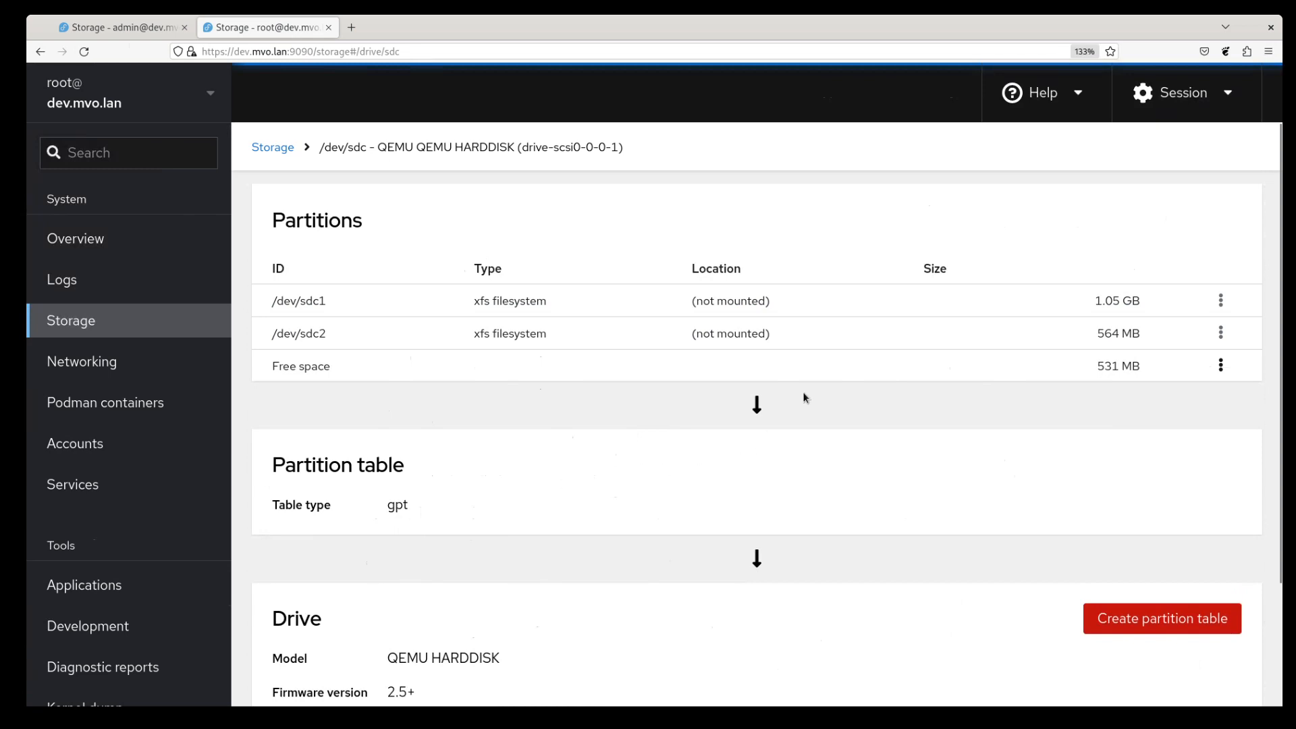
{"action": "scroll", "coordinate": [767, 375], "scroll_direction": "down", "scroll_amount": 3}
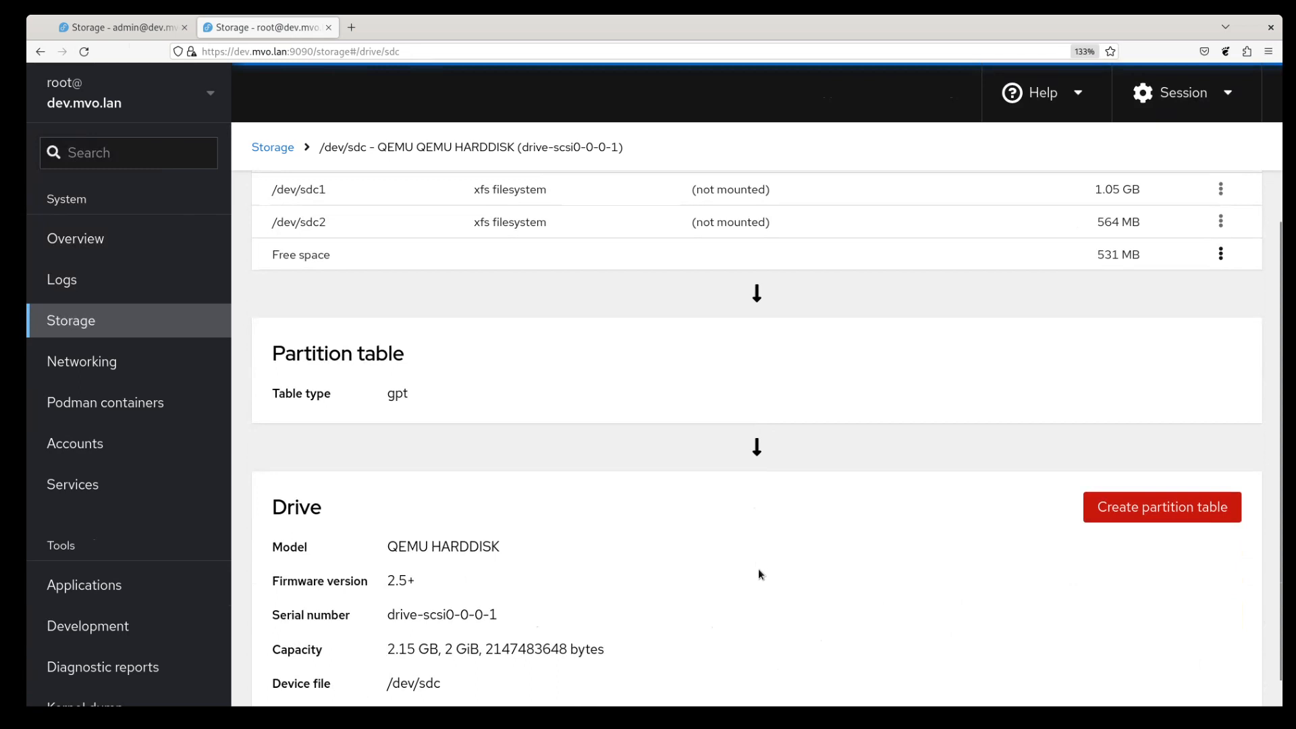
{"action": "scroll", "coordinate": [772, 586], "scroll_direction": "up", "scroll_amount": 3}
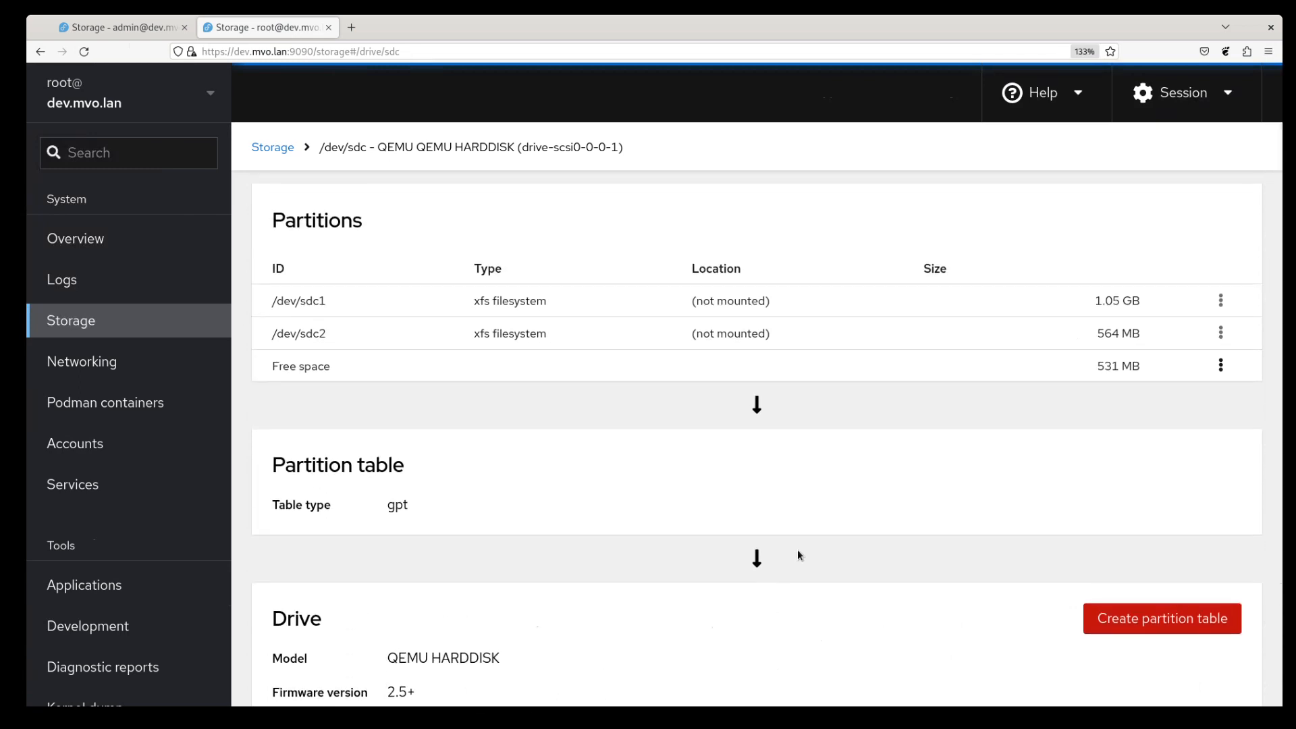
{"action": "scroll", "coordinate": [892, 541], "scroll_direction": "down", "scroll_amount": 3}
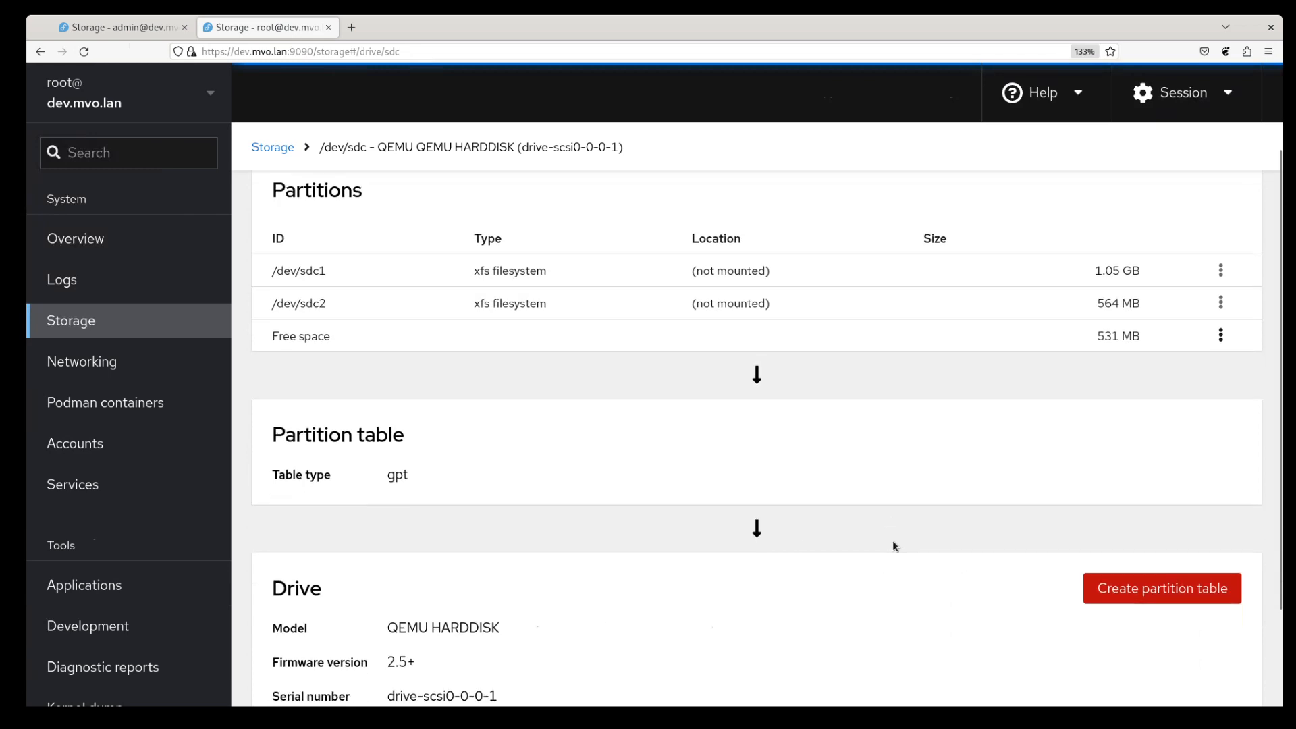
{"action": "scroll", "coordinate": [889, 543], "scroll_direction": "up", "scroll_amount": 3}
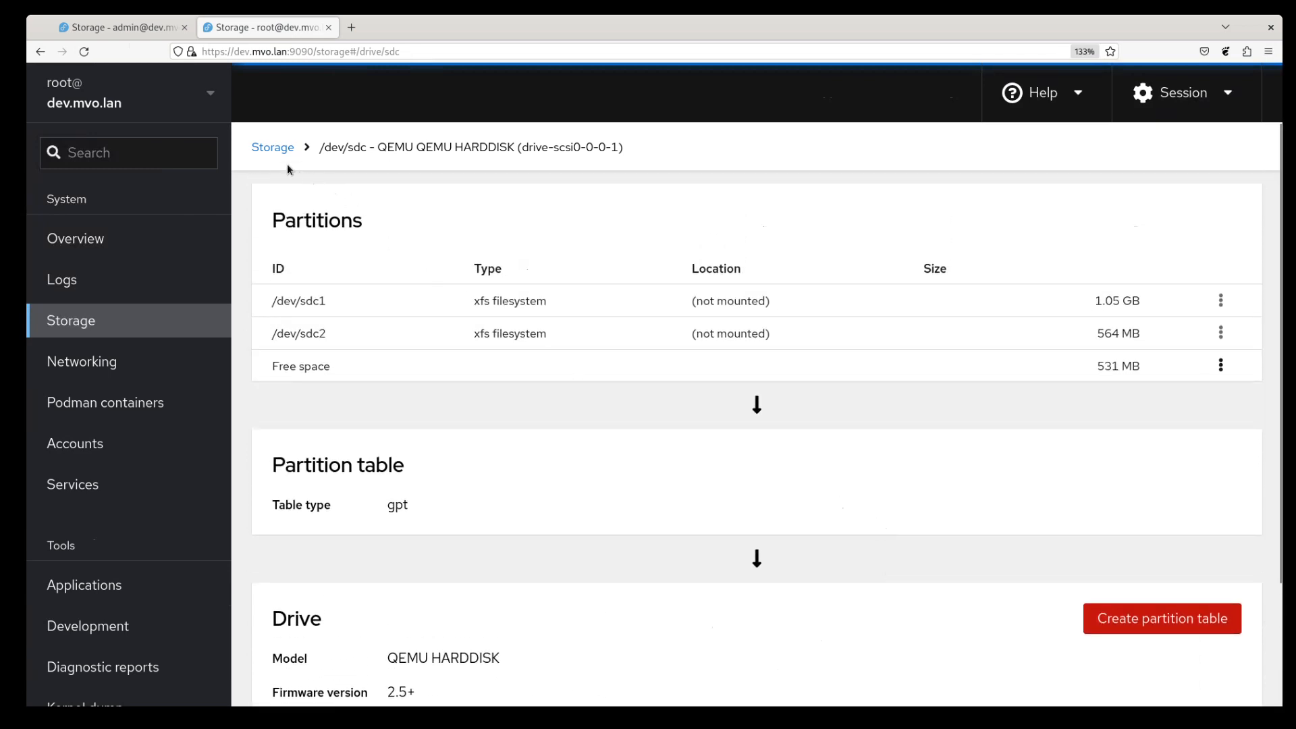
{"action": "left_click", "coordinate": [266, 154]}
- Look briefly at the /dev/sdc drive details and return to the Storage overview
{"action": "scroll", "coordinate": [370, 289], "scroll_direction": "down", "scroll_amount": 2}
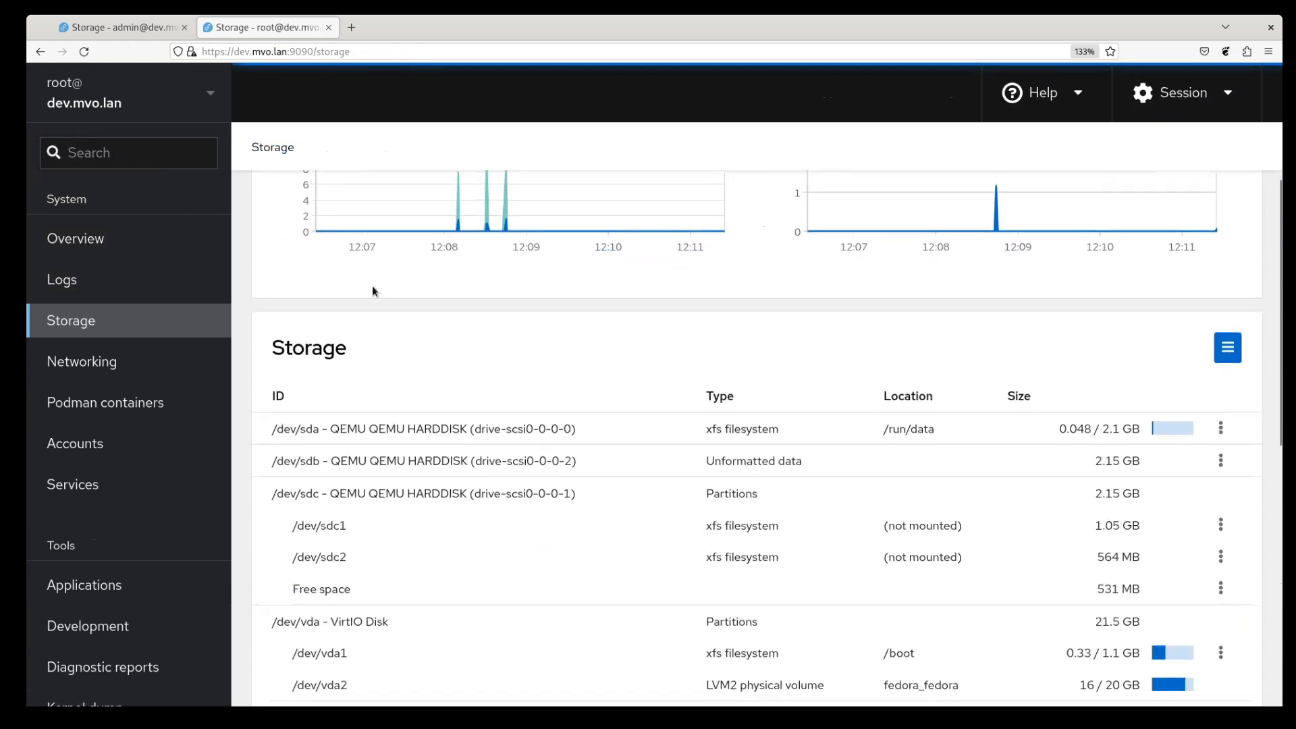
{"action": "scroll", "coordinate": [540, 458], "scroll_direction": "down", "scroll_amount": 2}
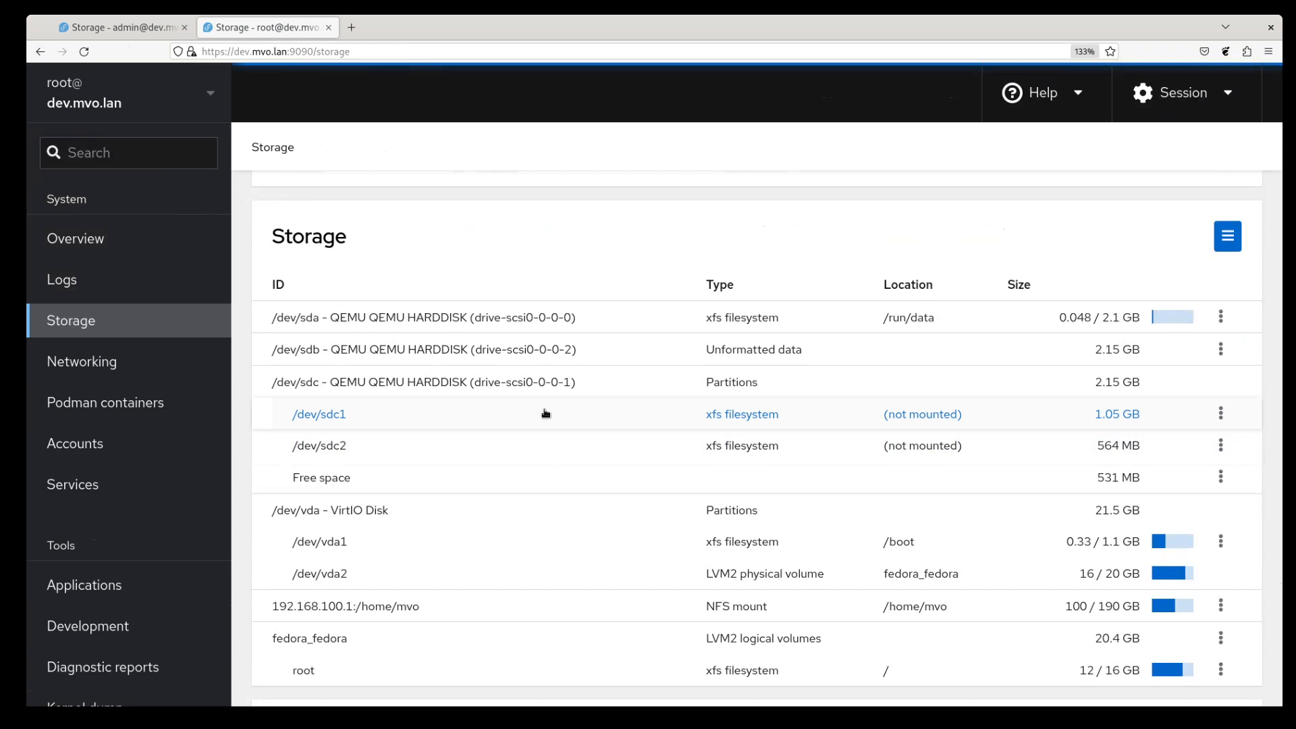
{"action": "left_click", "coordinate": [500, 381]}
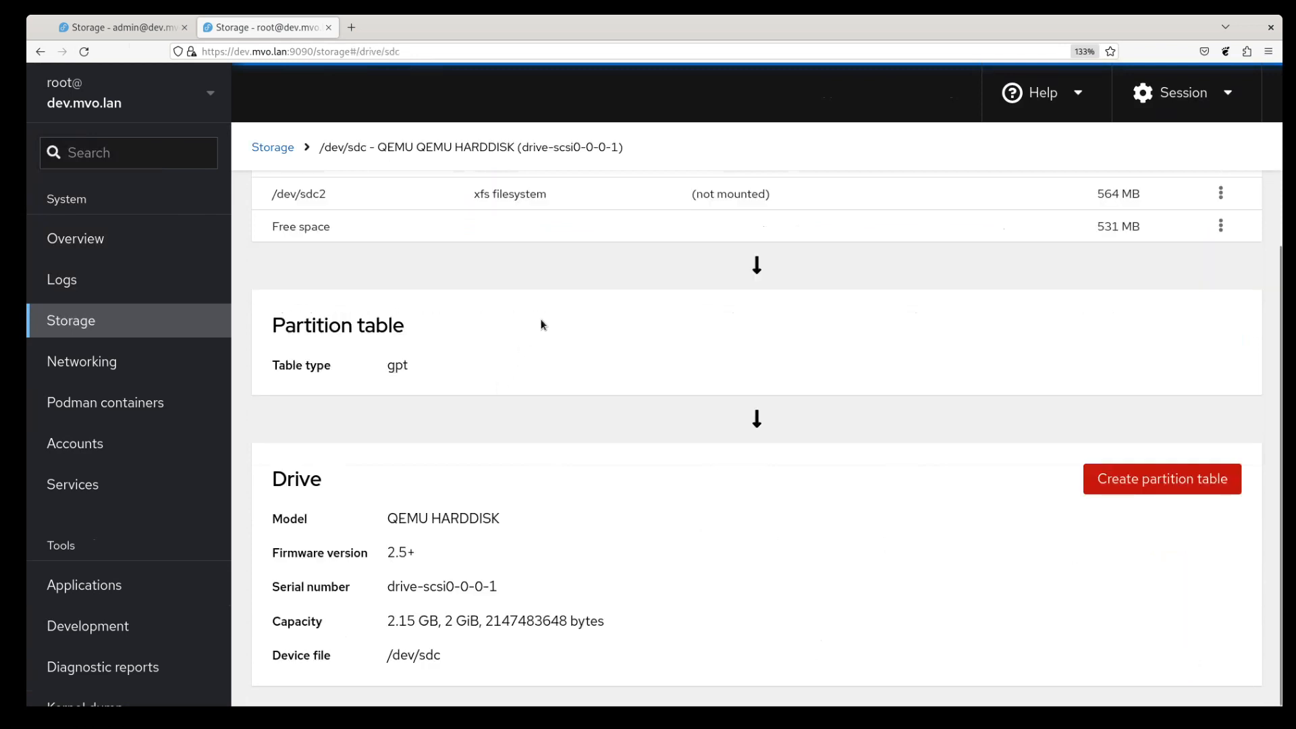
{"action": "scroll", "coordinate": [550, 307], "scroll_direction": "up", "scroll_amount": 2}
{"action": "scroll", "coordinate": [548, 473], "scroll_direction": "down", "scroll_amount": 2}
{"action": "left_click", "coordinate": [272, 148]}
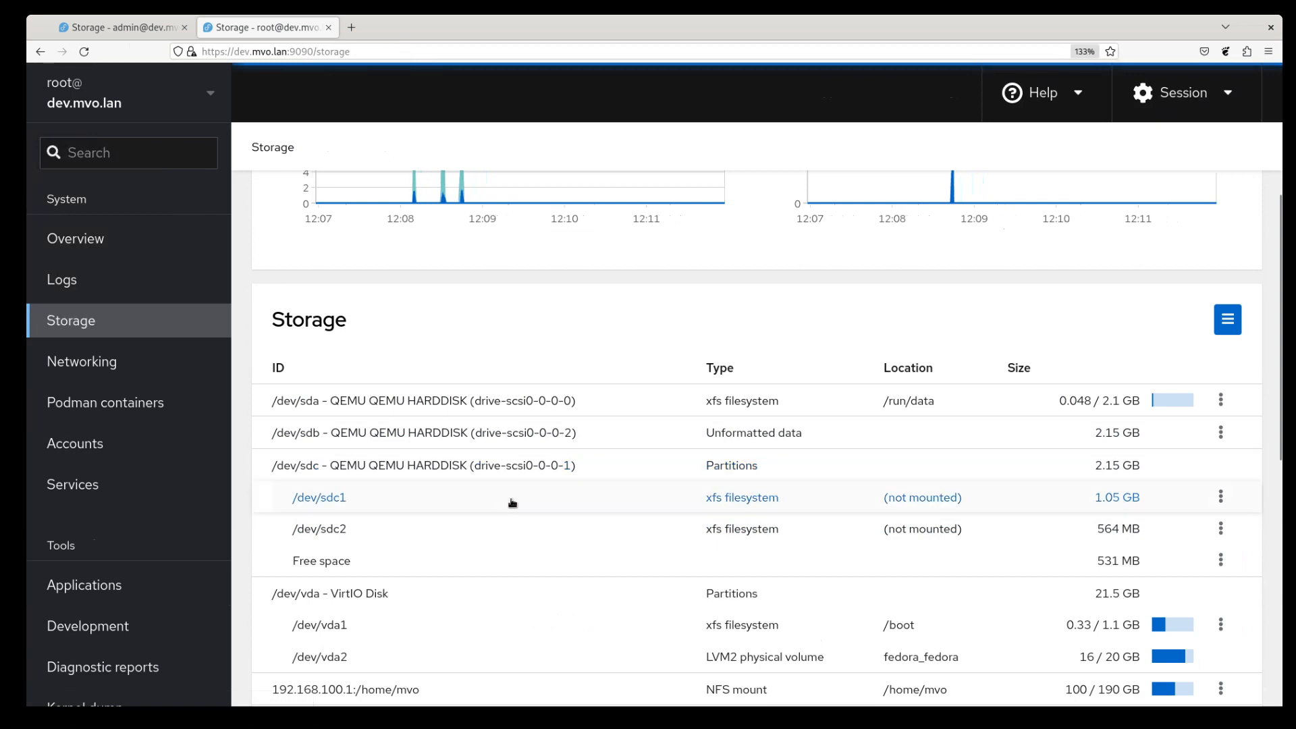
- Review the device list, then return to the admin session's old interface
{"action": "scroll", "coordinate": [513, 502], "scroll_direction": "down", "scroll_amount": 3}
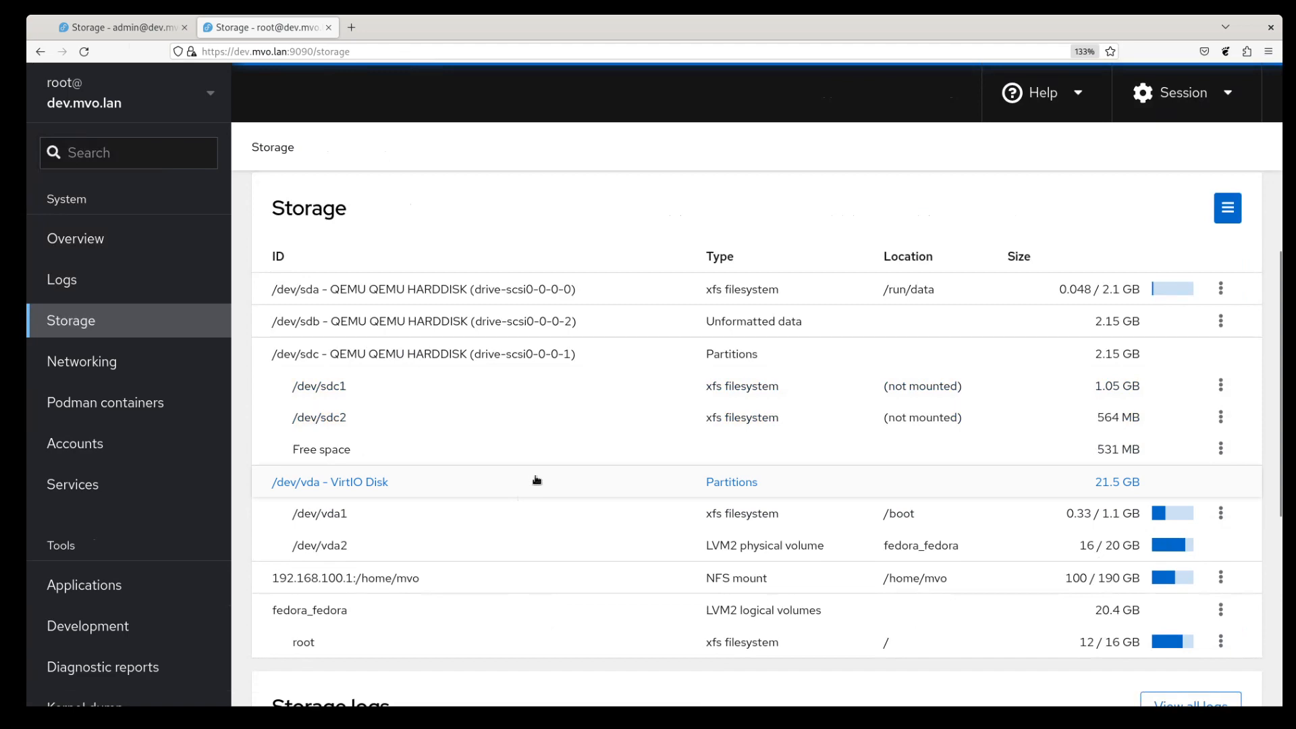
{"action": "scroll", "coordinate": [536, 479], "scroll_direction": "down", "scroll_amount": 6}
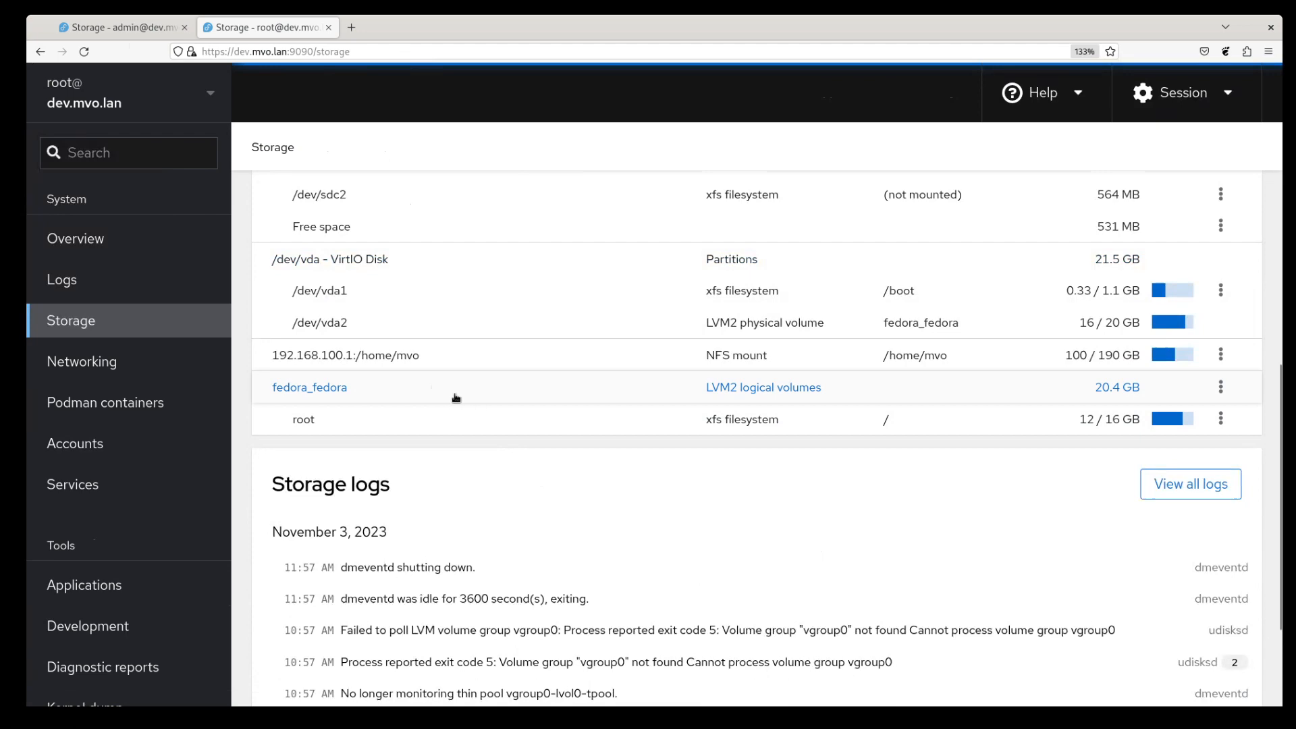
{"action": "left_click", "coordinate": [155, 26]}
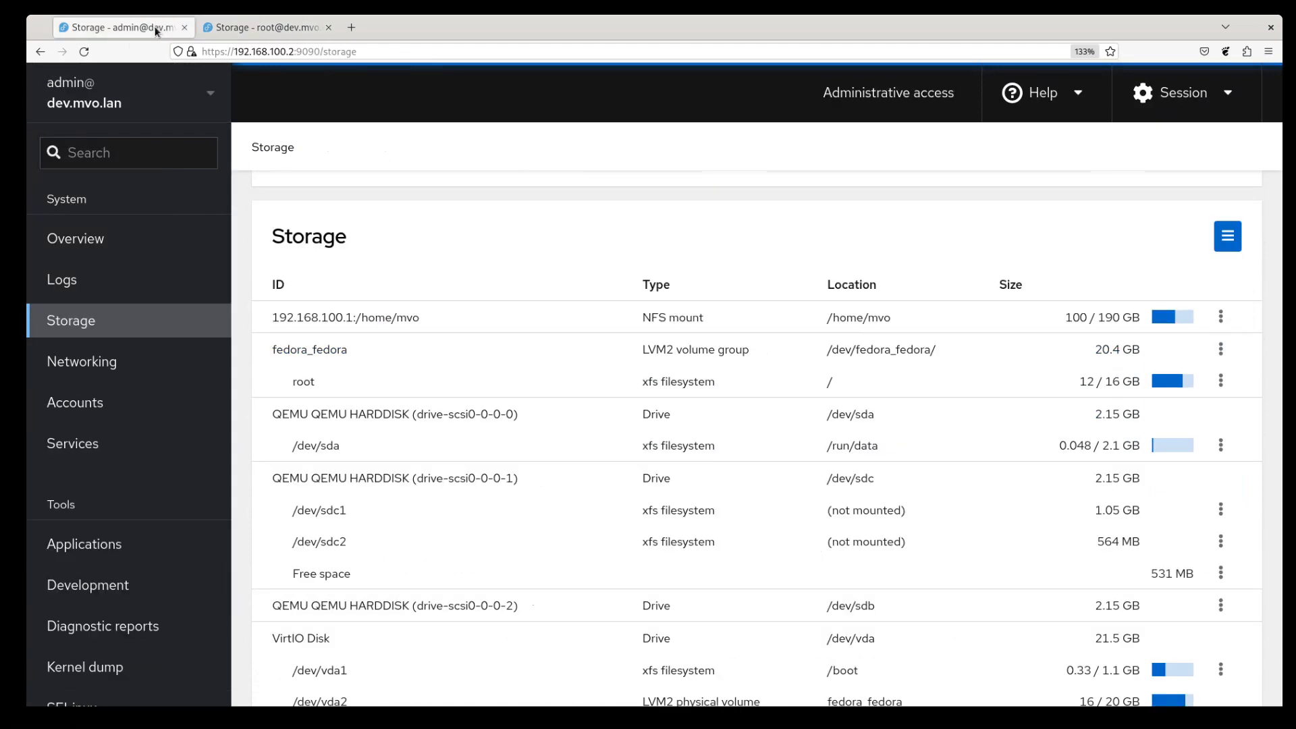
{"action": "scroll", "coordinate": [663, 482], "scroll_direction": "down", "scroll_amount": 5}
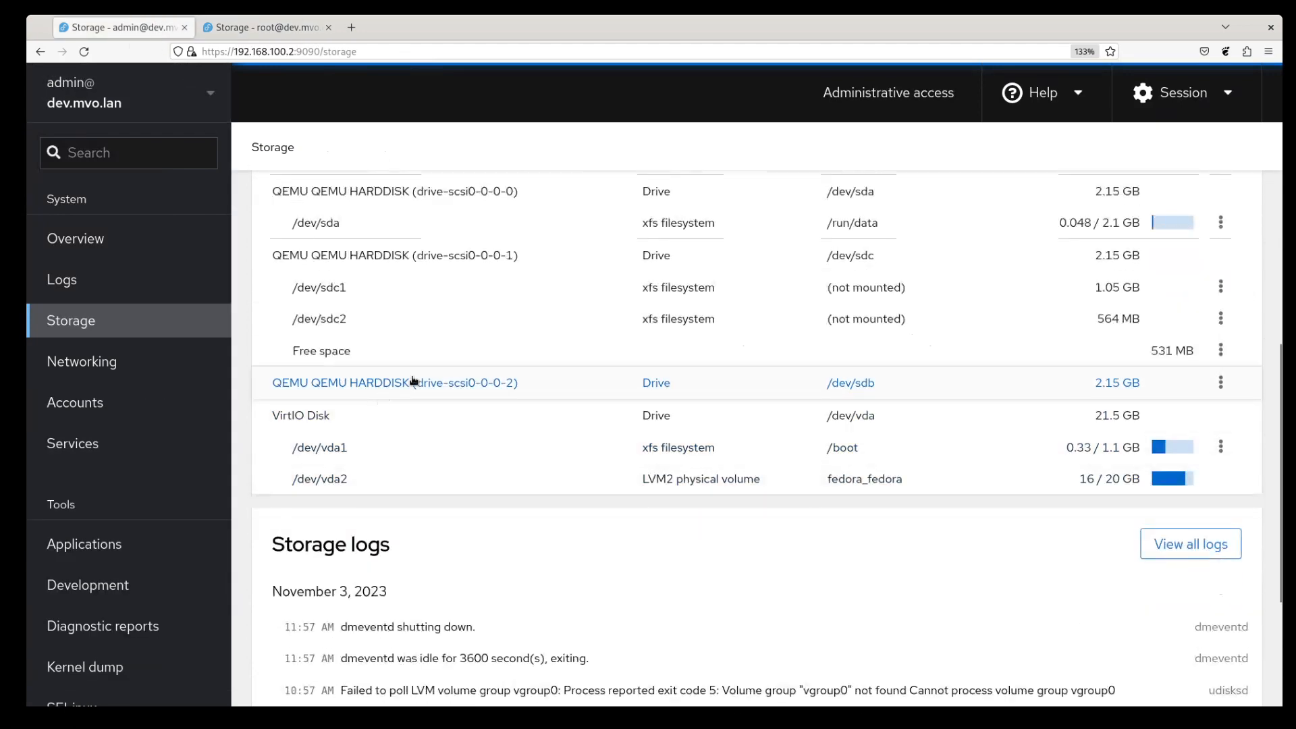
{"action": "scroll", "coordinate": [420, 379], "scroll_direction": "up", "scroll_amount": 5}
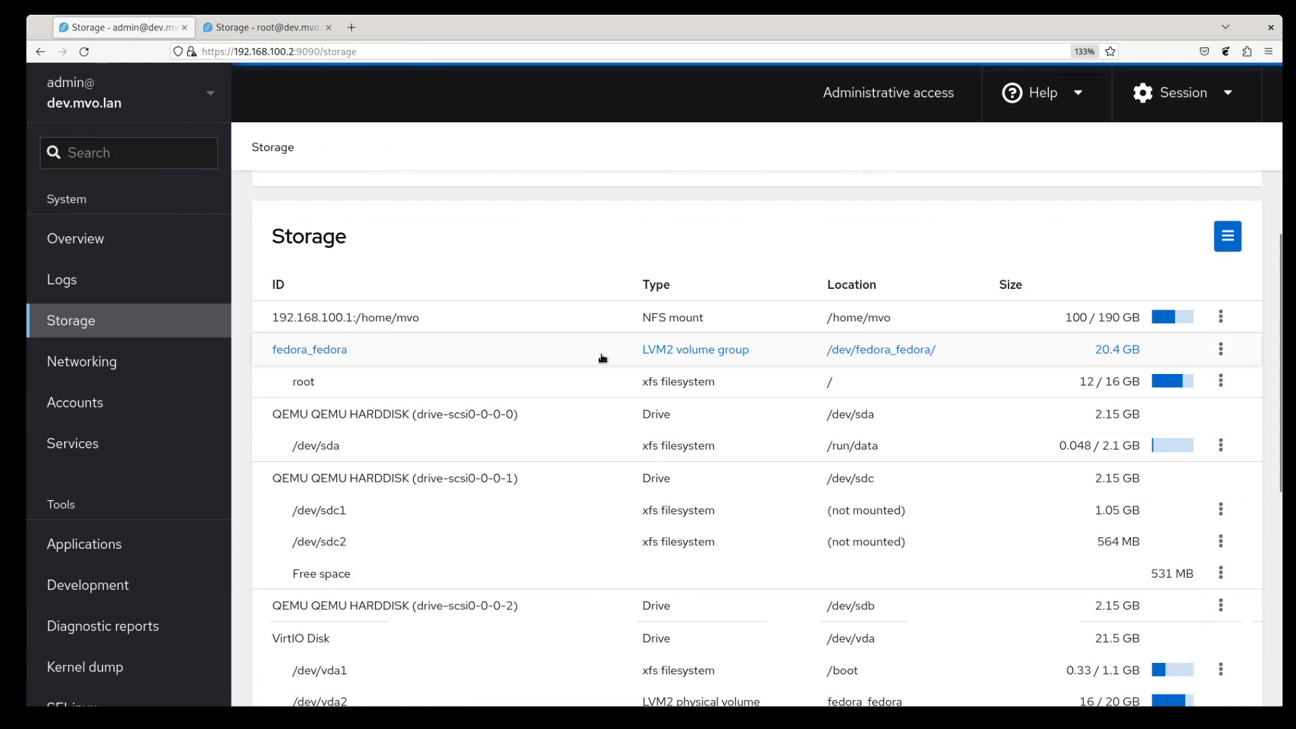
- View fedora_fedora in the old interface, then open it in the root session's new interface
{"action": "left_click", "coordinate": [659, 356]}
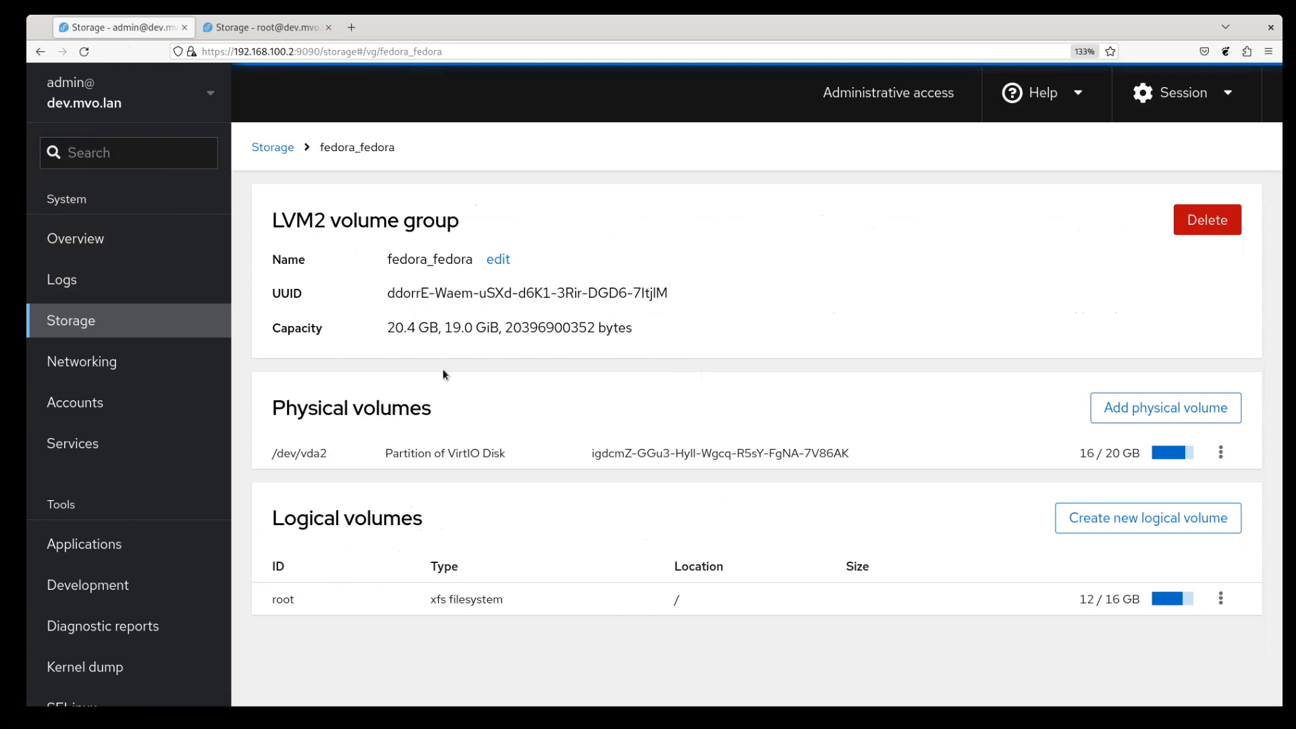
{"action": "left_click", "coordinate": [277, 27]}
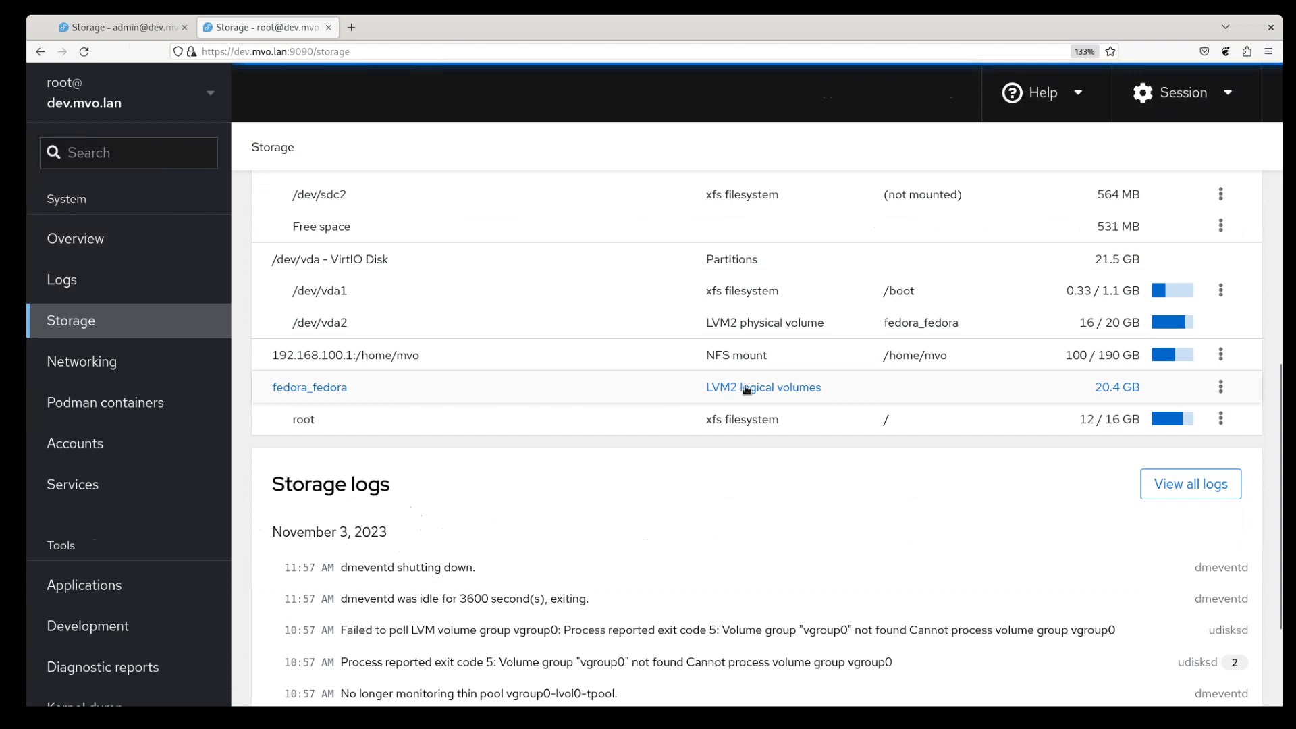
{"action": "left_click", "coordinate": [402, 392]}
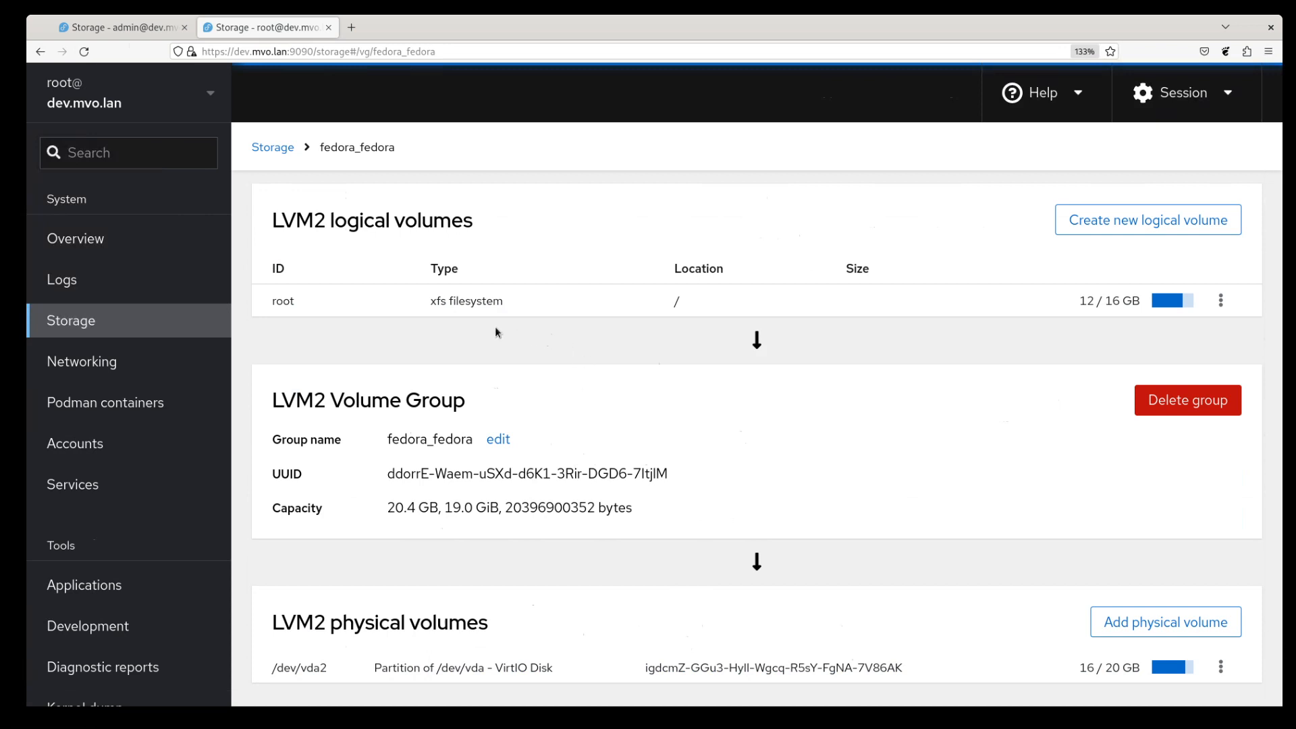
{"action": "left_click", "coordinate": [465, 305]}
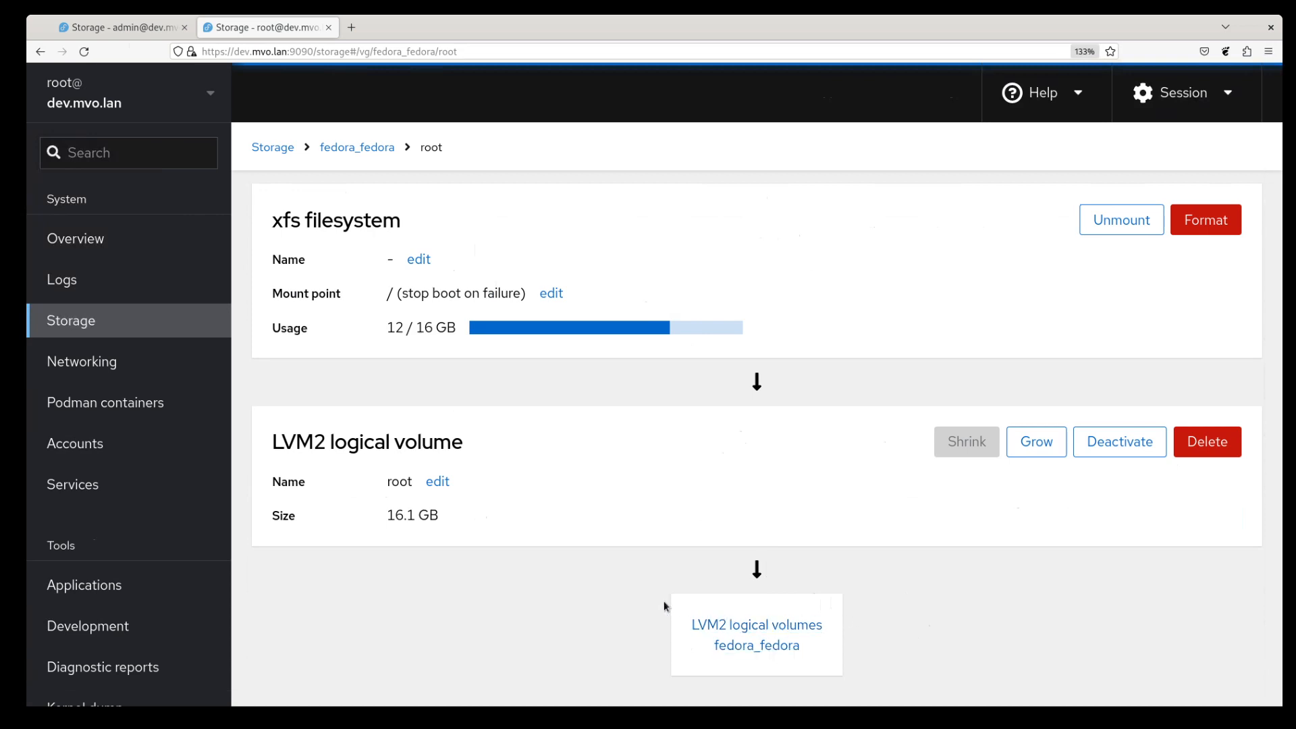
{"action": "left_click", "coordinate": [797, 627]}
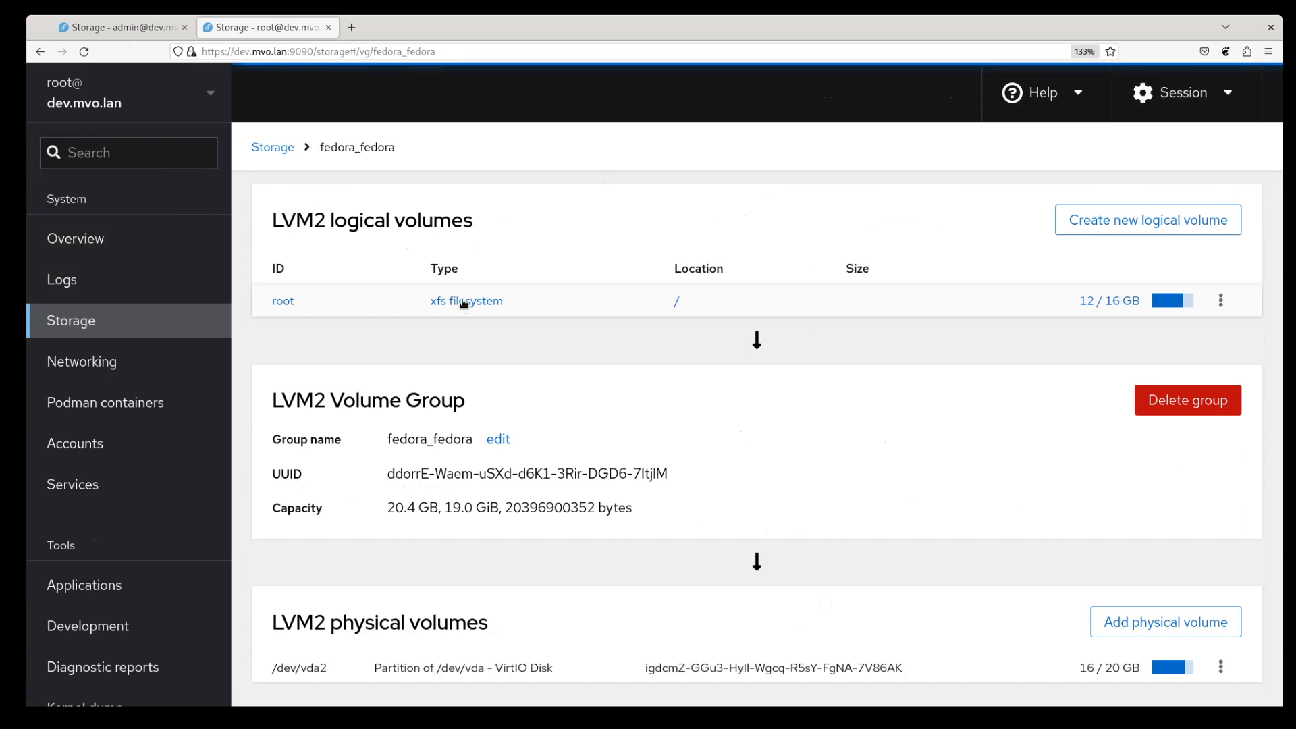
- Open the /dev/vda2 LVM2 physical volume of fedora_fedora
{"action": "left_click", "coordinate": [491, 668]}
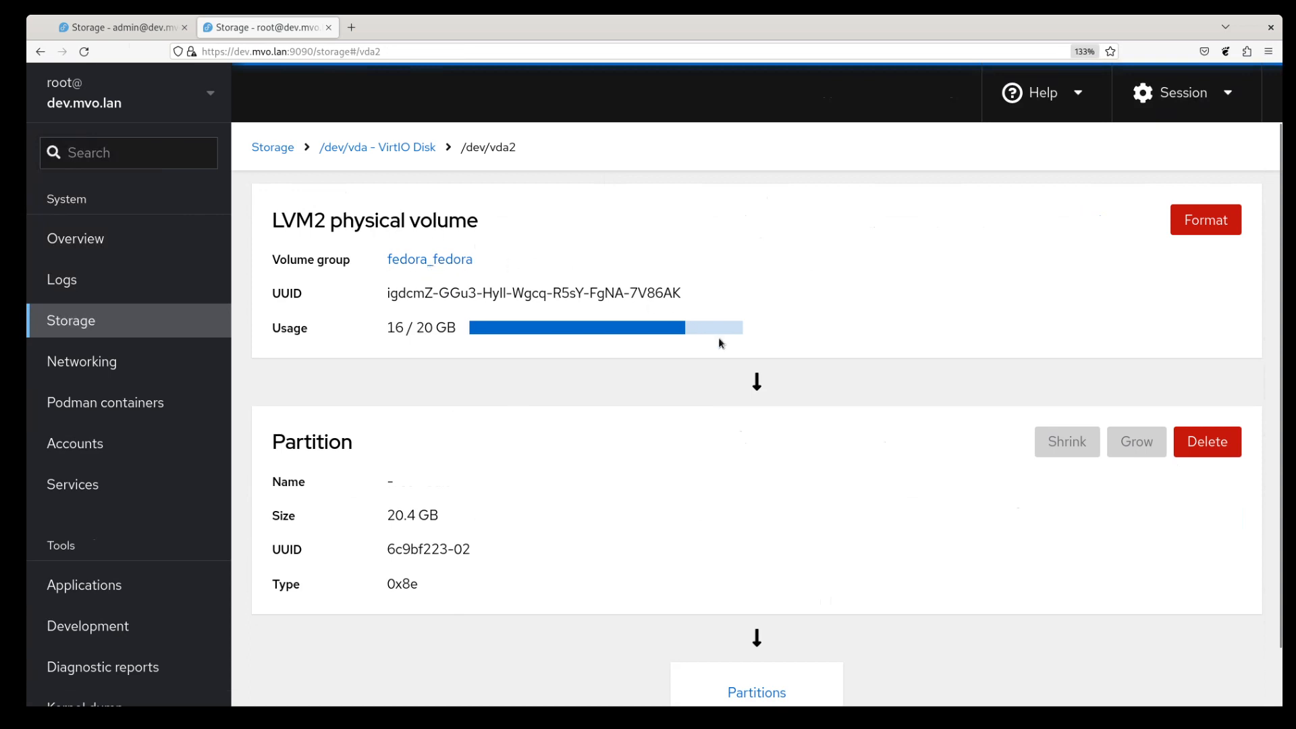
- Go to the /dev/vda VirtIO Disk that contains the /dev/vda2 partition
{"action": "scroll", "coordinate": [747, 556], "scroll_direction": "down", "scroll_amount": 2}
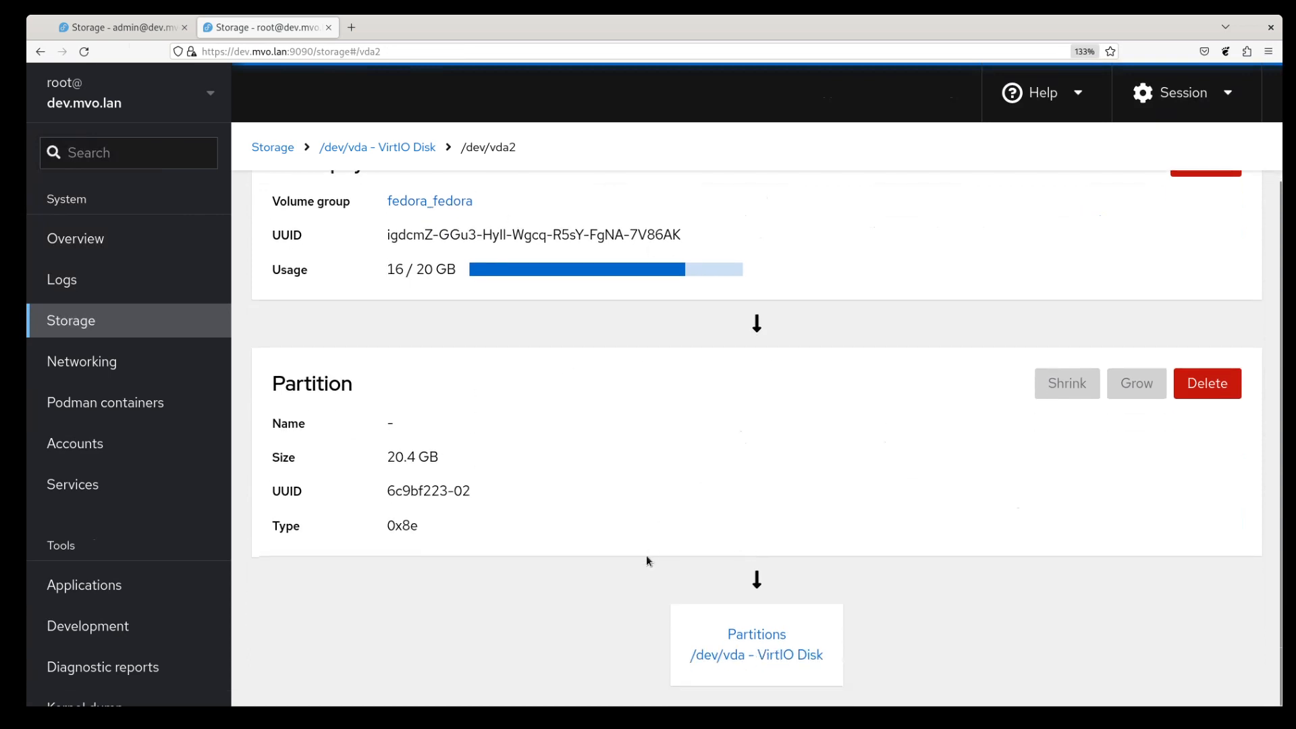
{"action": "left_click", "coordinate": [761, 658]}
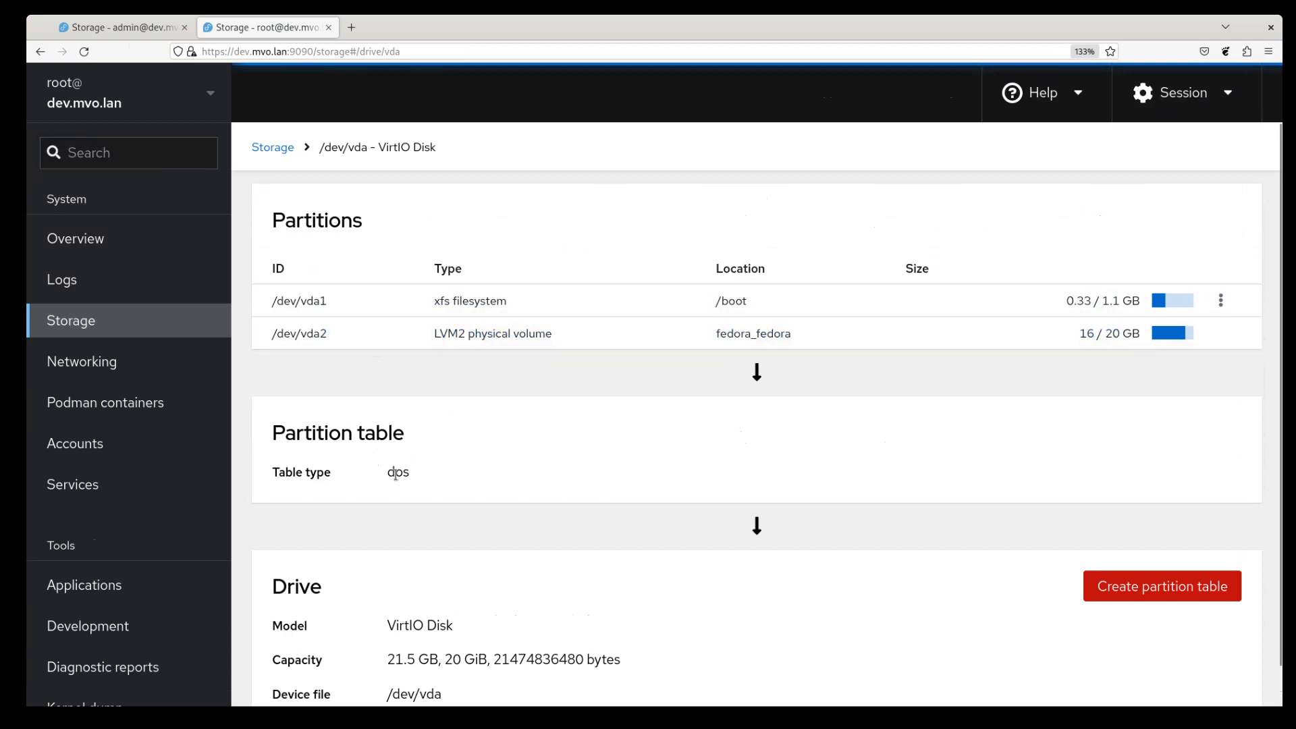
{"action": "scroll", "coordinate": [482, 461], "scroll_direction": "down", "scroll_amount": 2}
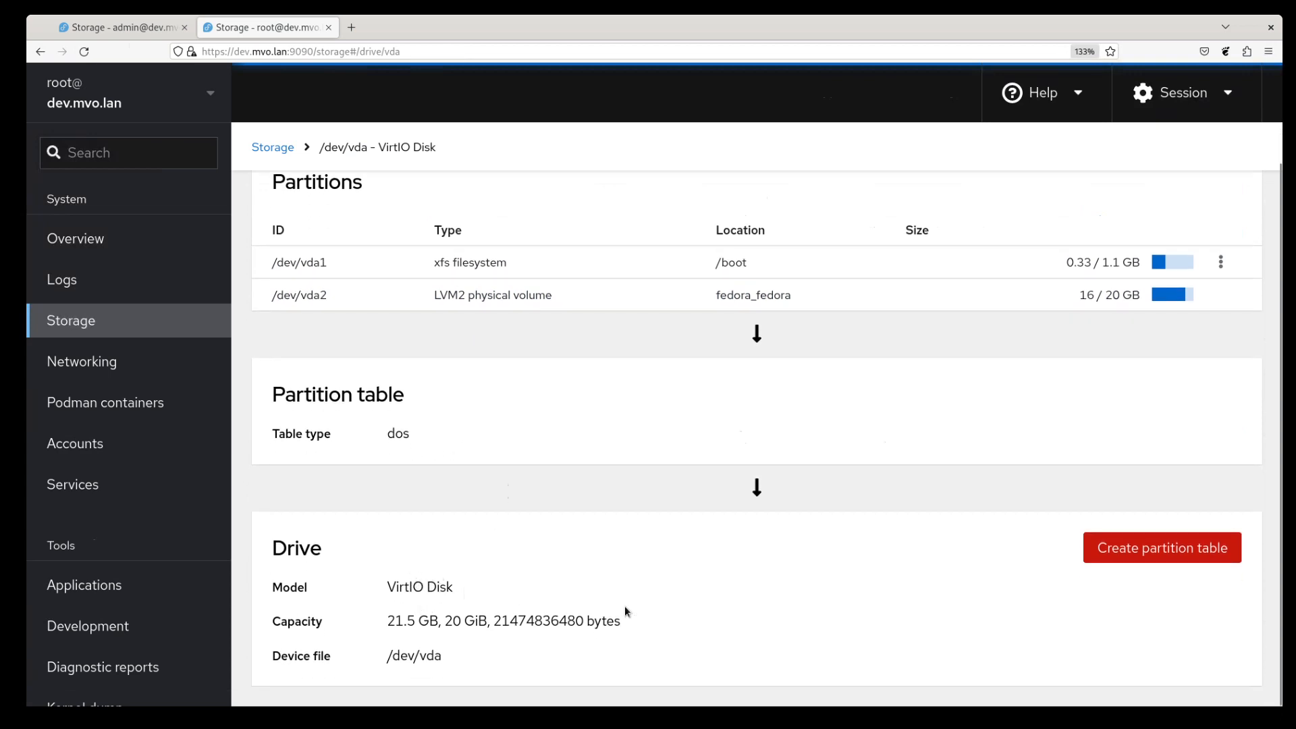
{"action": "scroll", "coordinate": [901, 587], "scroll_direction": "up", "scroll_amount": 1}
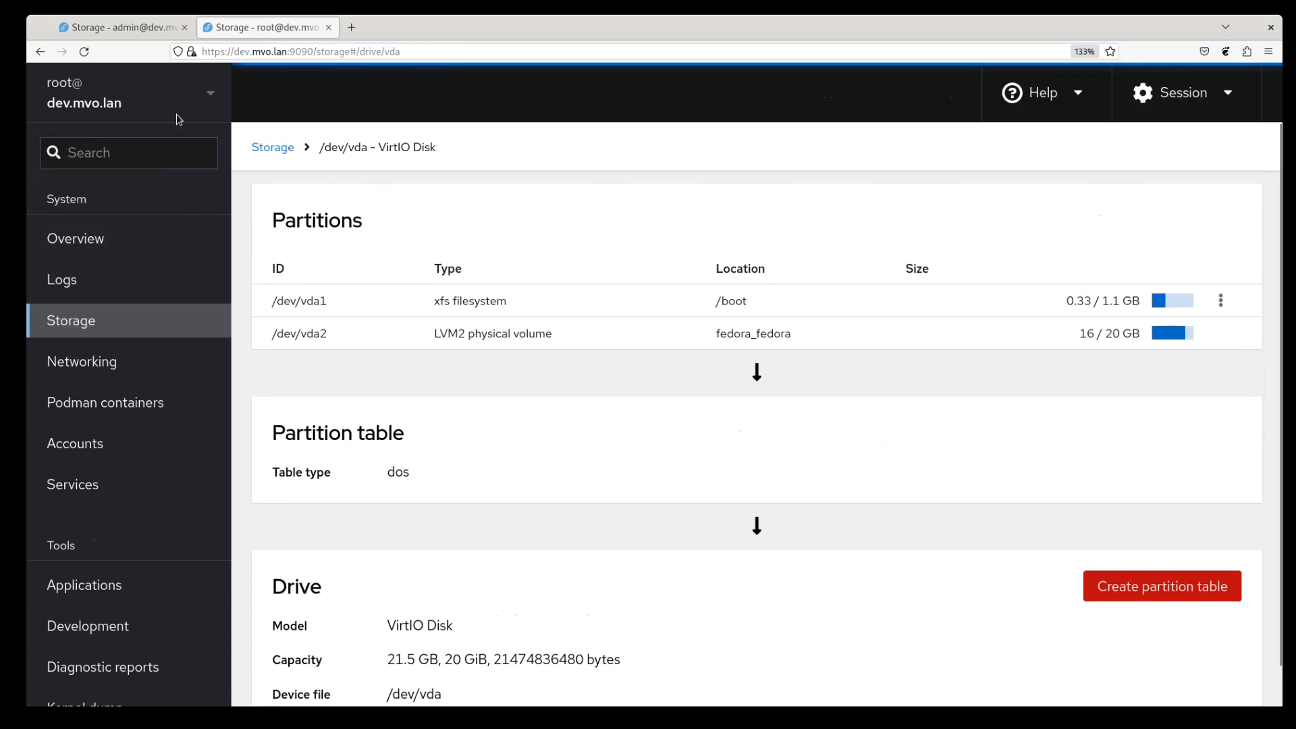
- Review the old interface's Storage overview device list in the admin session
{"action": "left_click", "coordinate": [135, 27]}
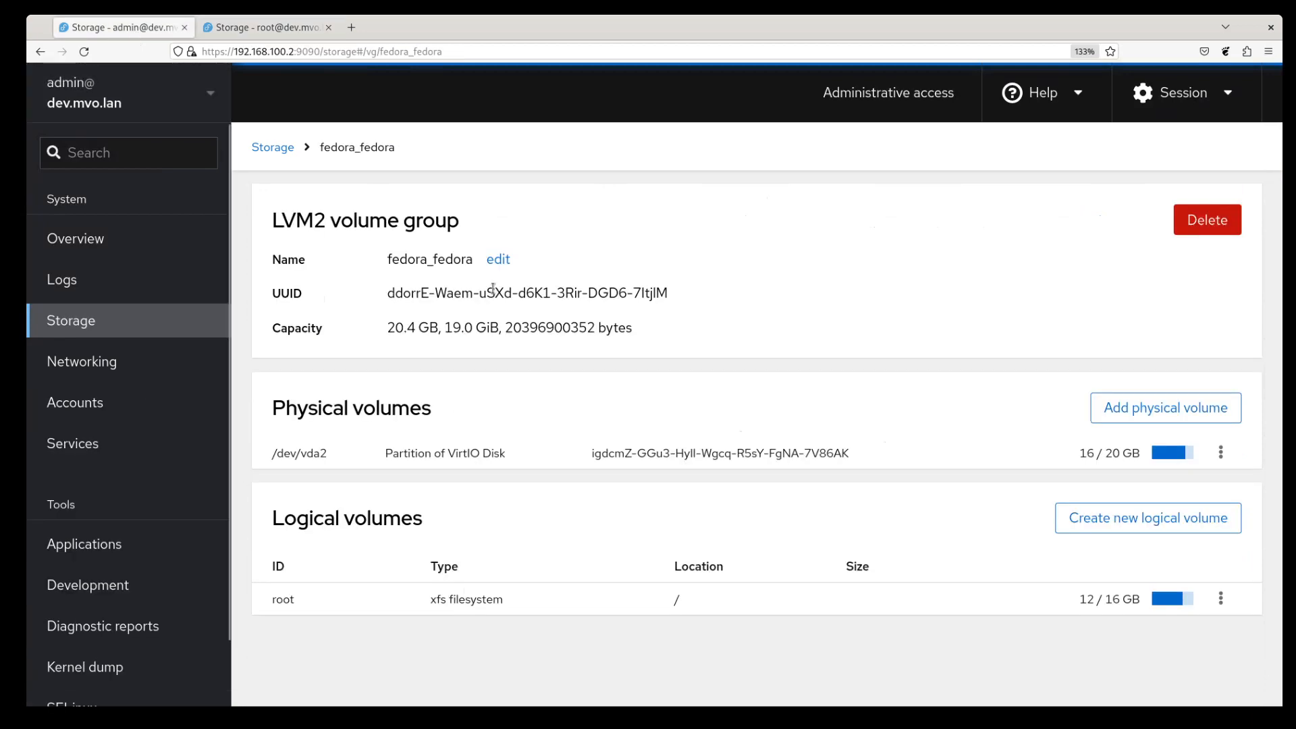
{"action": "left_click", "coordinate": [268, 147]}
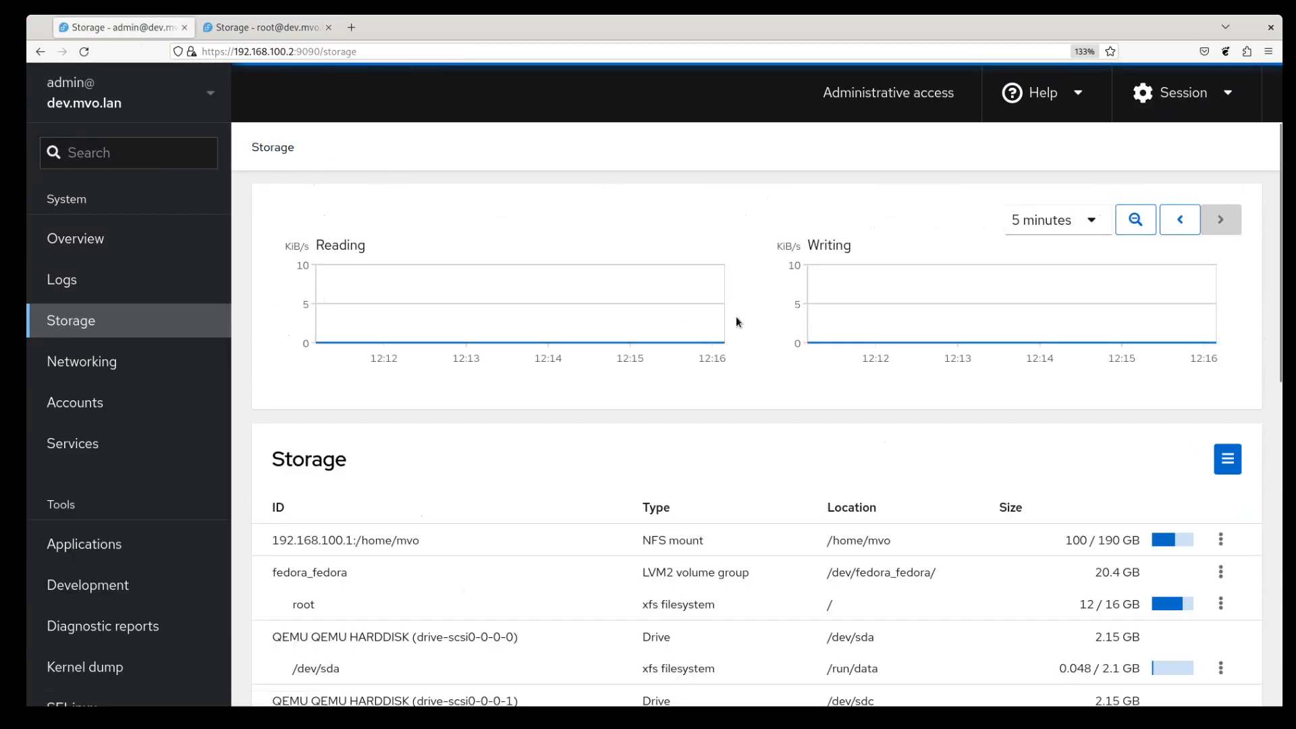
{"action": "scroll", "coordinate": [944, 460], "scroll_direction": "down", "scroll_amount": 3}
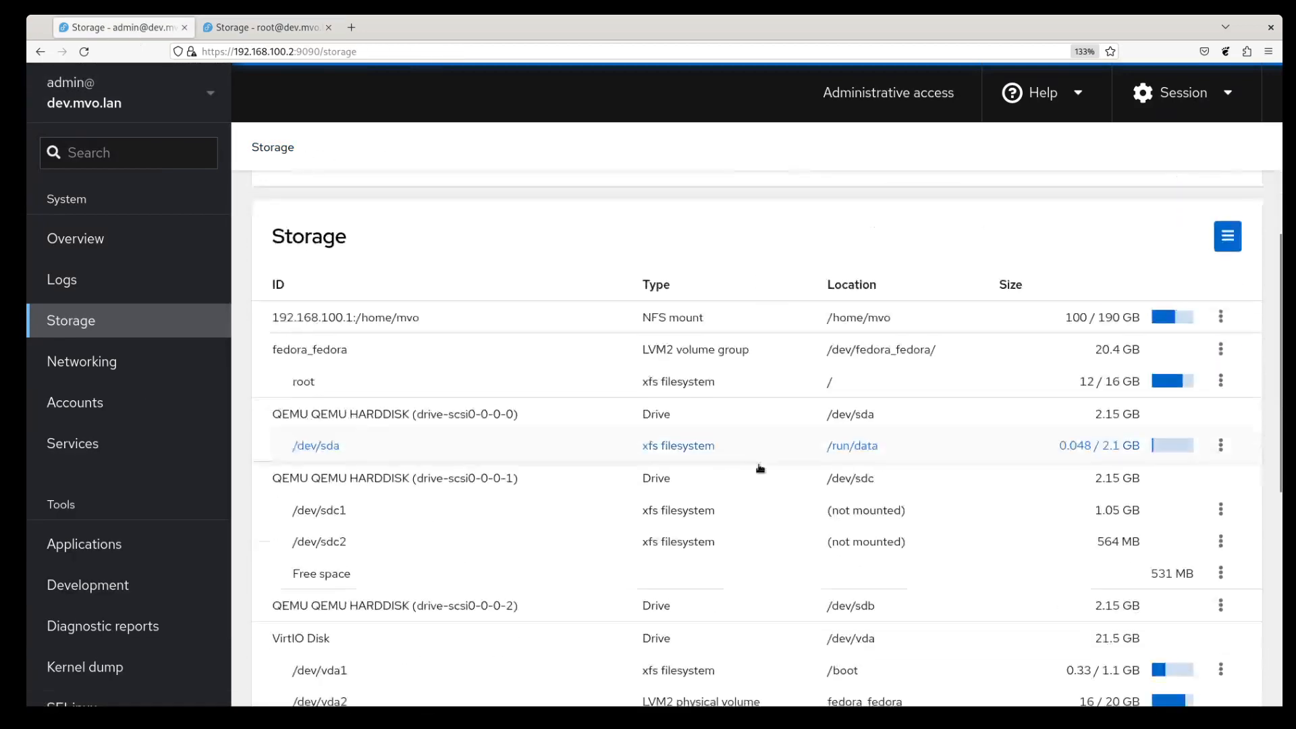
{"action": "scroll", "coordinate": [395, 516], "scroll_direction": "down", "scroll_amount": 3}
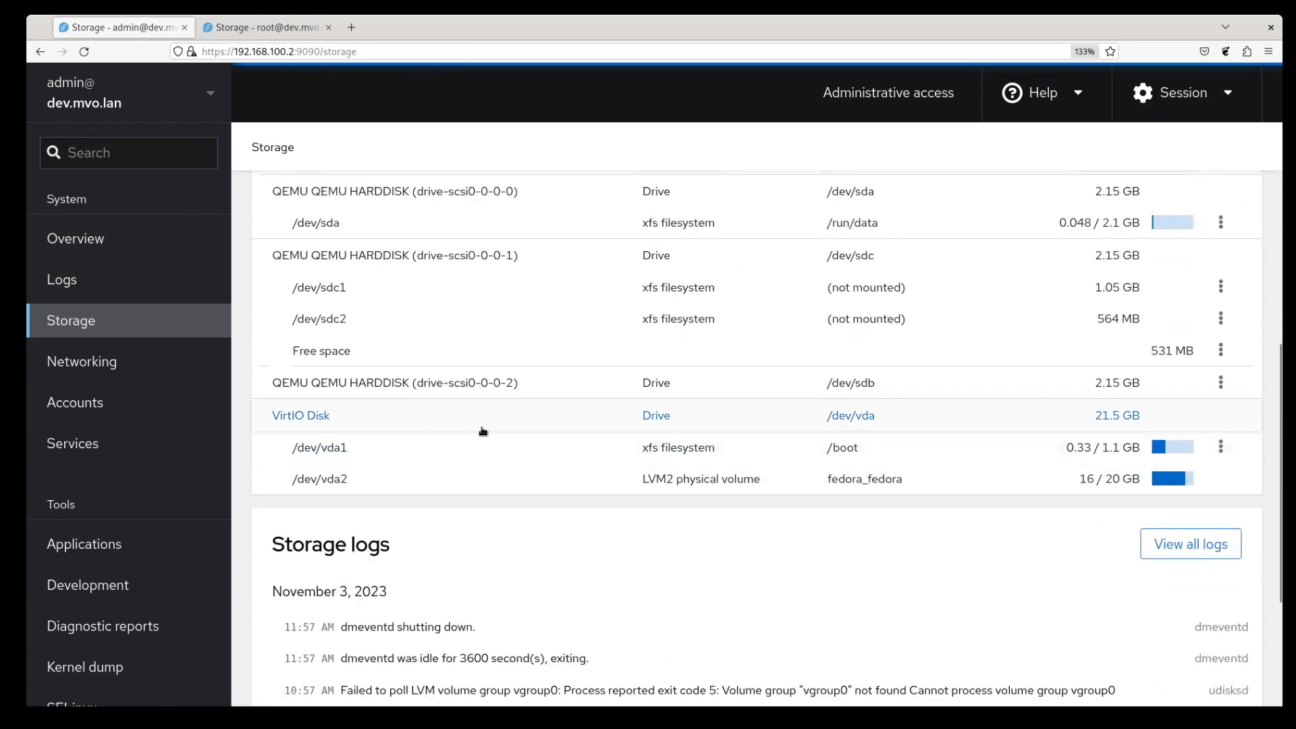
{"action": "scroll", "coordinate": [483, 428], "scroll_direction": "up", "scroll_amount": 3}
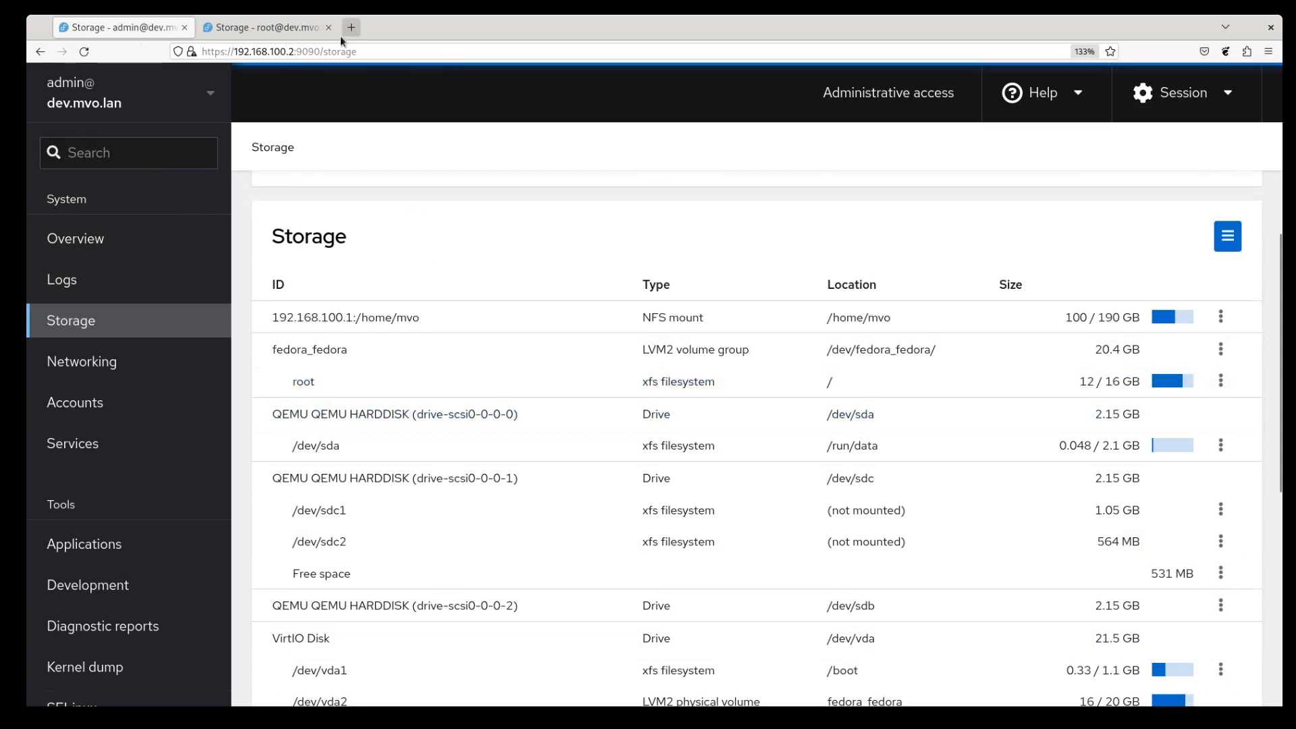
- Return to the root session's Storage overview showing /dev/sdb as unformatted data
{"action": "left_click", "coordinate": [277, 30]}
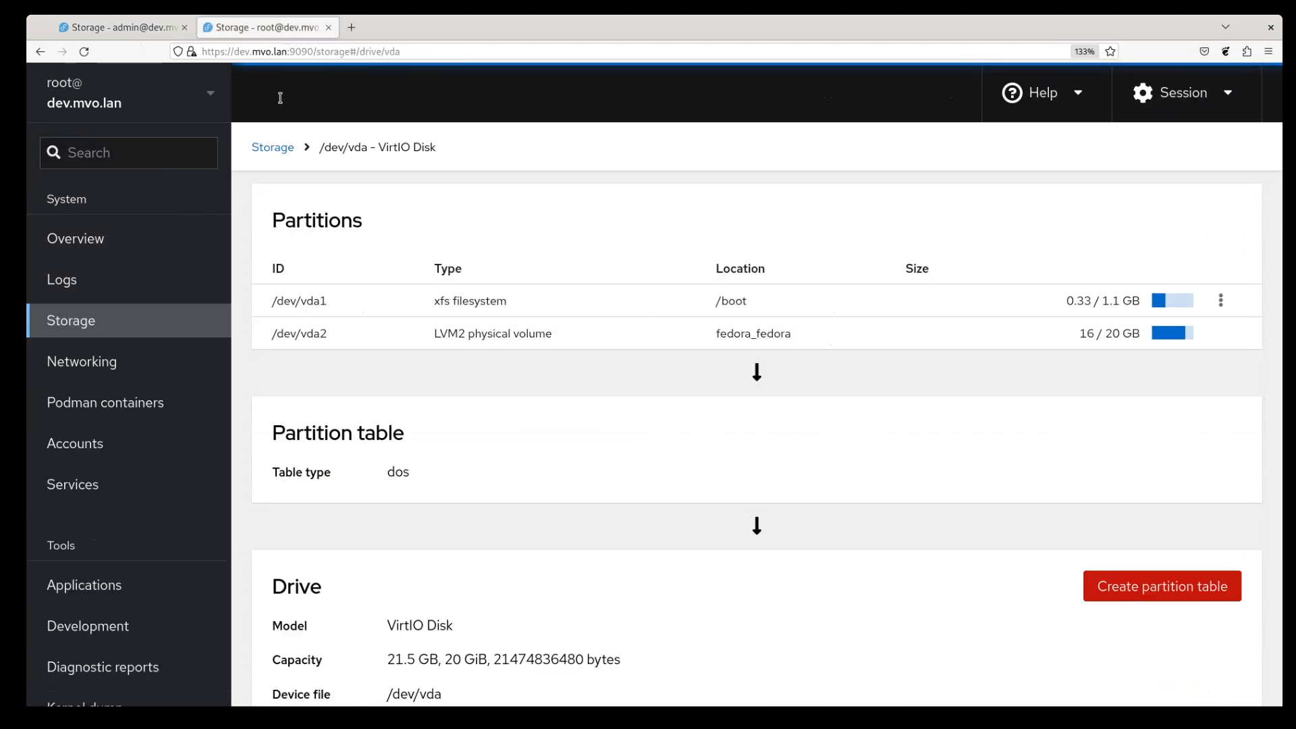
{"action": "left_click", "coordinate": [270, 147]}
{"action": "scroll", "coordinate": [547, 343], "scroll_direction": "down", "scroll_amount": 2}
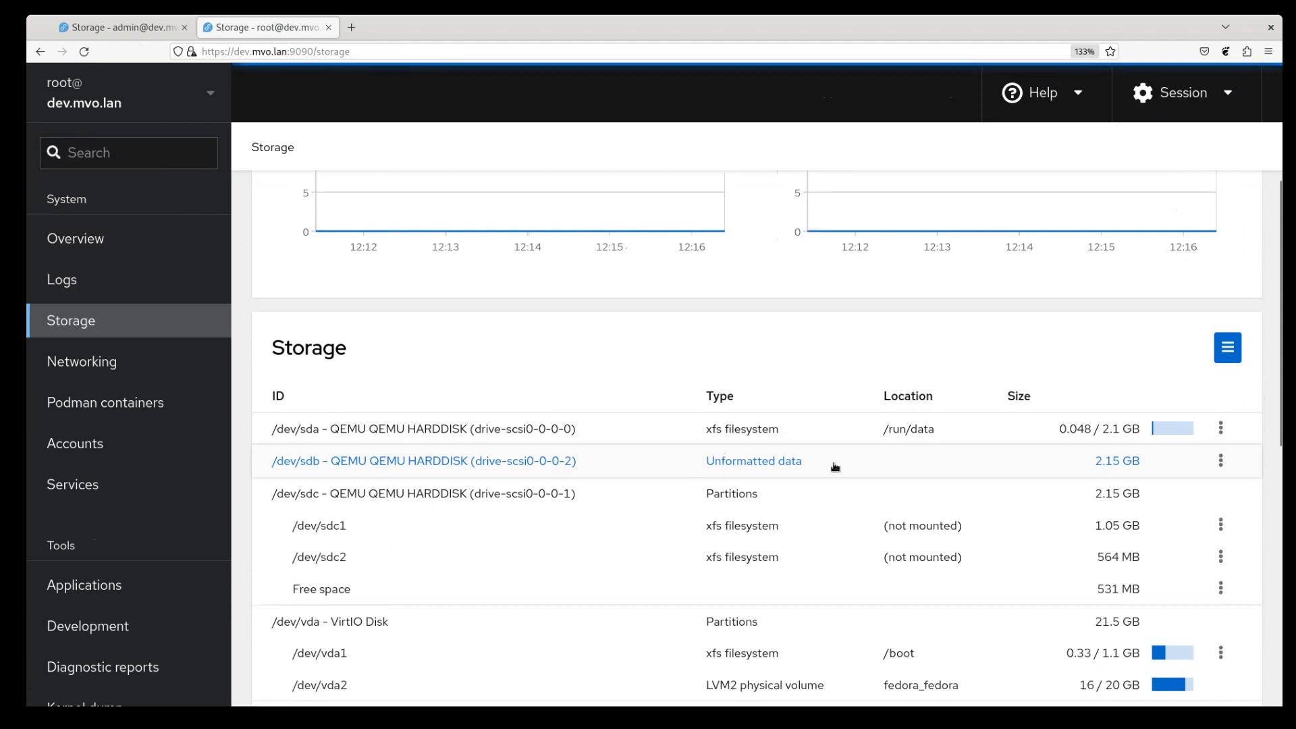
- Initialize /dev/sda with No partitioning, erasing its XFS filesystem
{"action": "left_click", "coordinate": [521, 429]}
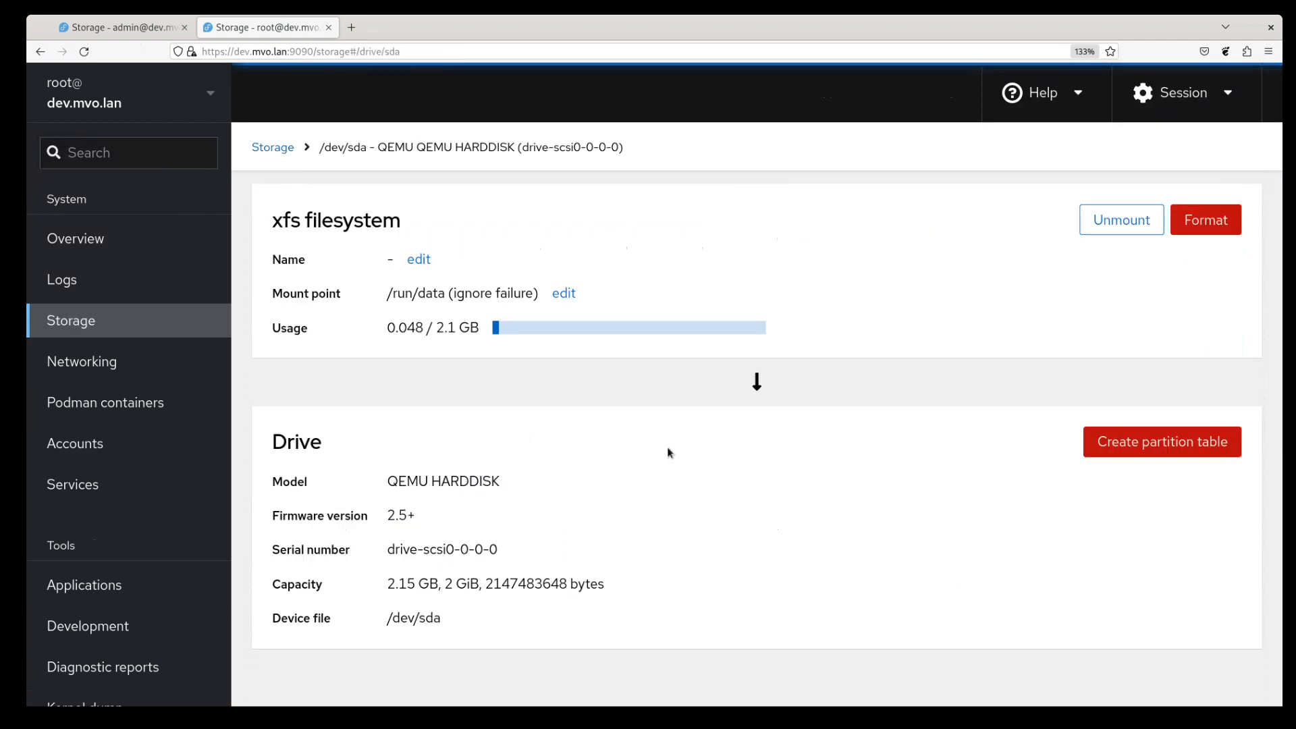
{"action": "left_click", "coordinate": [1164, 459]}
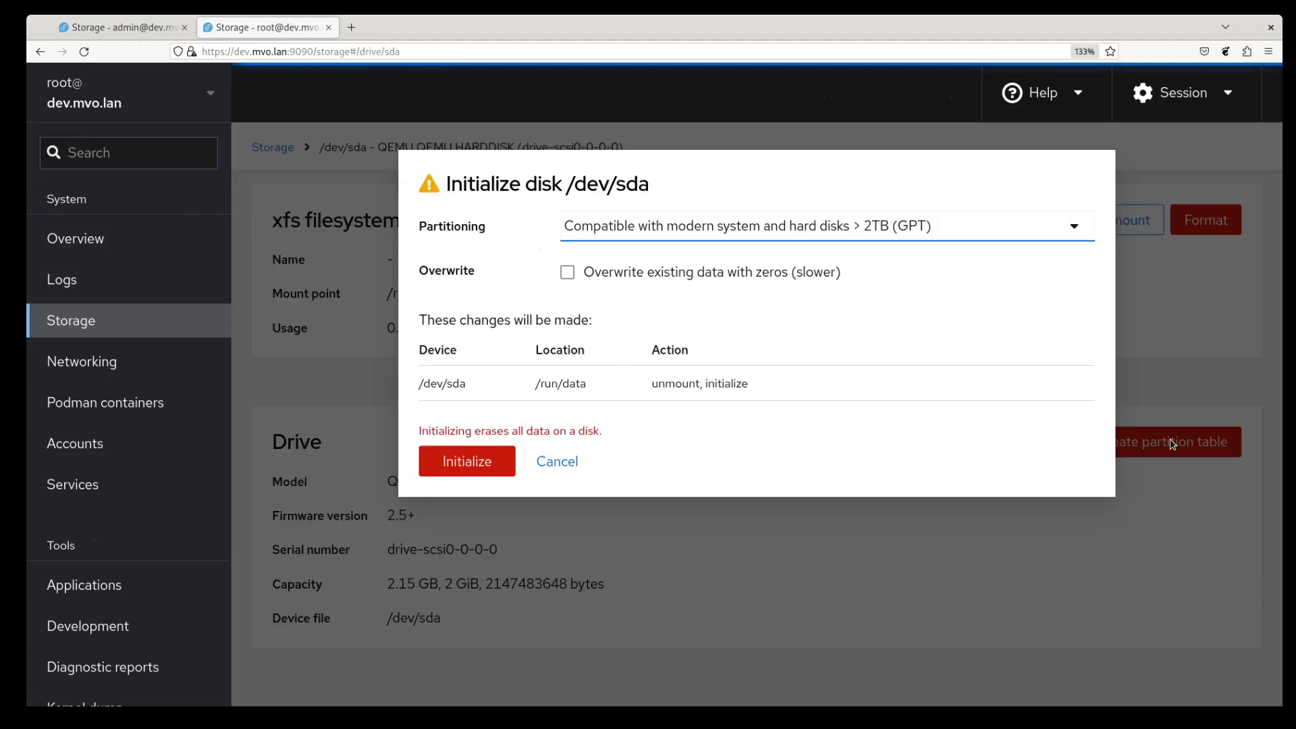
{"action": "left_click", "coordinate": [766, 234]}
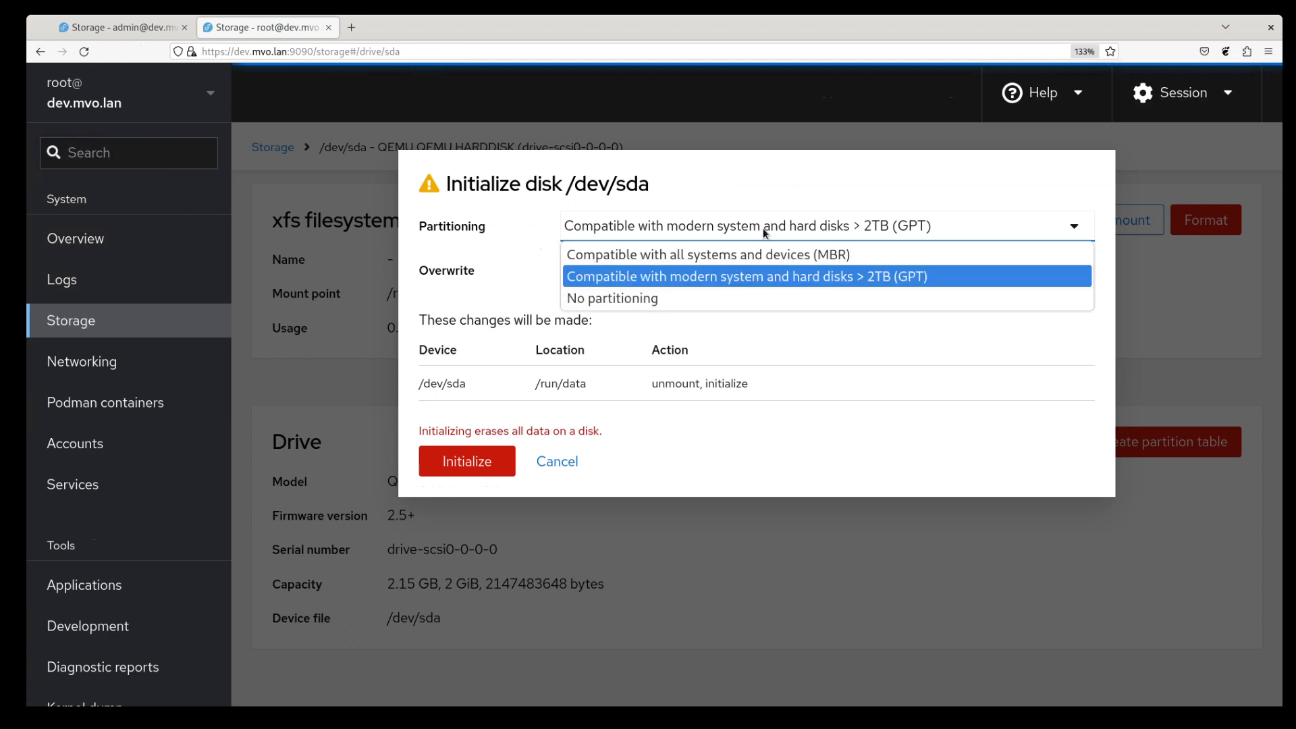
{"action": "left_click", "coordinate": [690, 295]}
{"action": "left_click", "coordinate": [483, 461]}
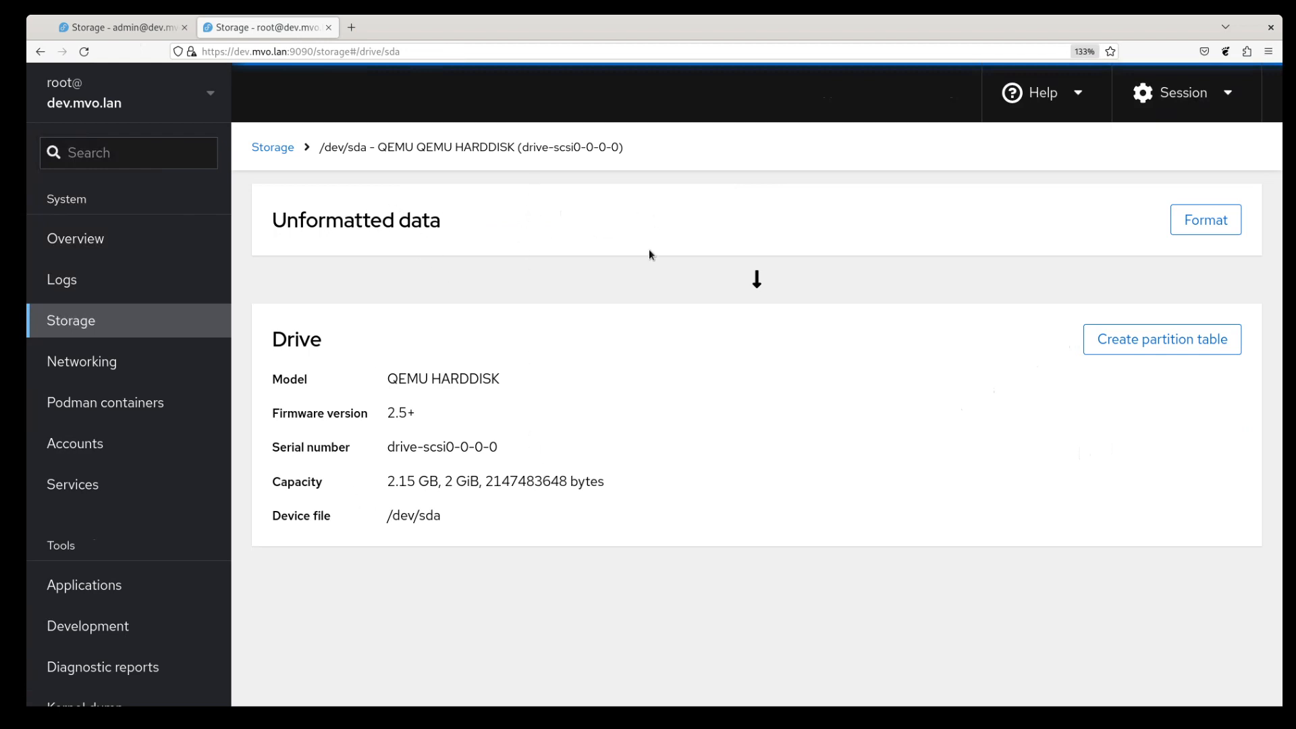
- Initialize /dev/sdc with No partitioning, removing /dev/sdc1 and /dev/sdc2
{"action": "left_click", "coordinate": [271, 148]}
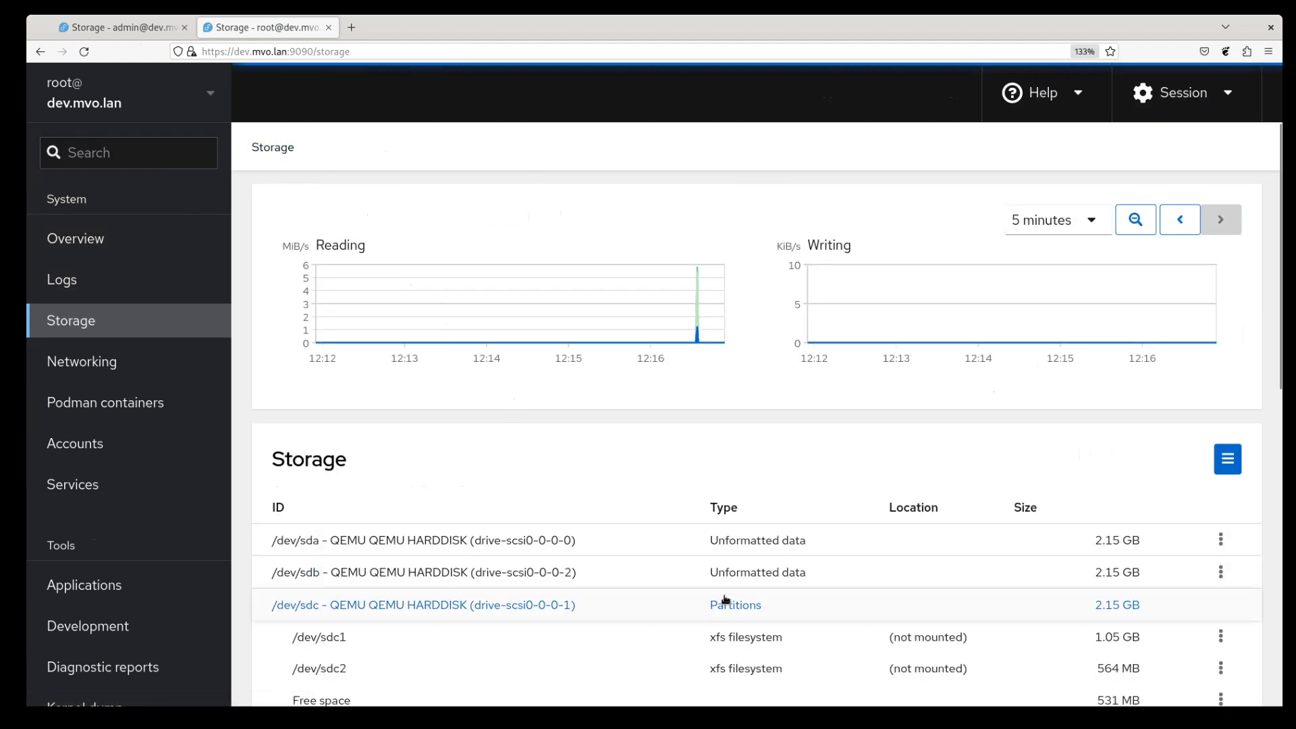
{"action": "left_click", "coordinate": [899, 607]}
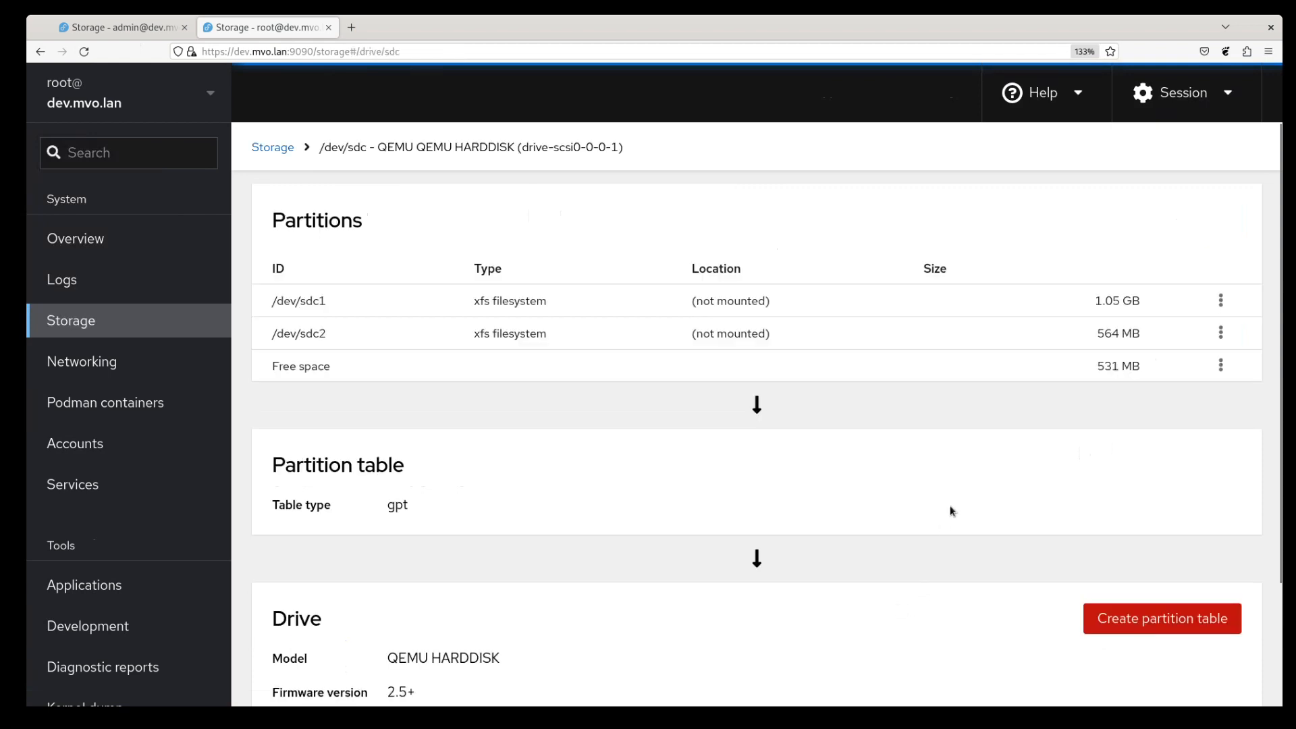
{"action": "left_click", "coordinate": [1168, 616]}
{"action": "left_click", "coordinate": [679, 227]}
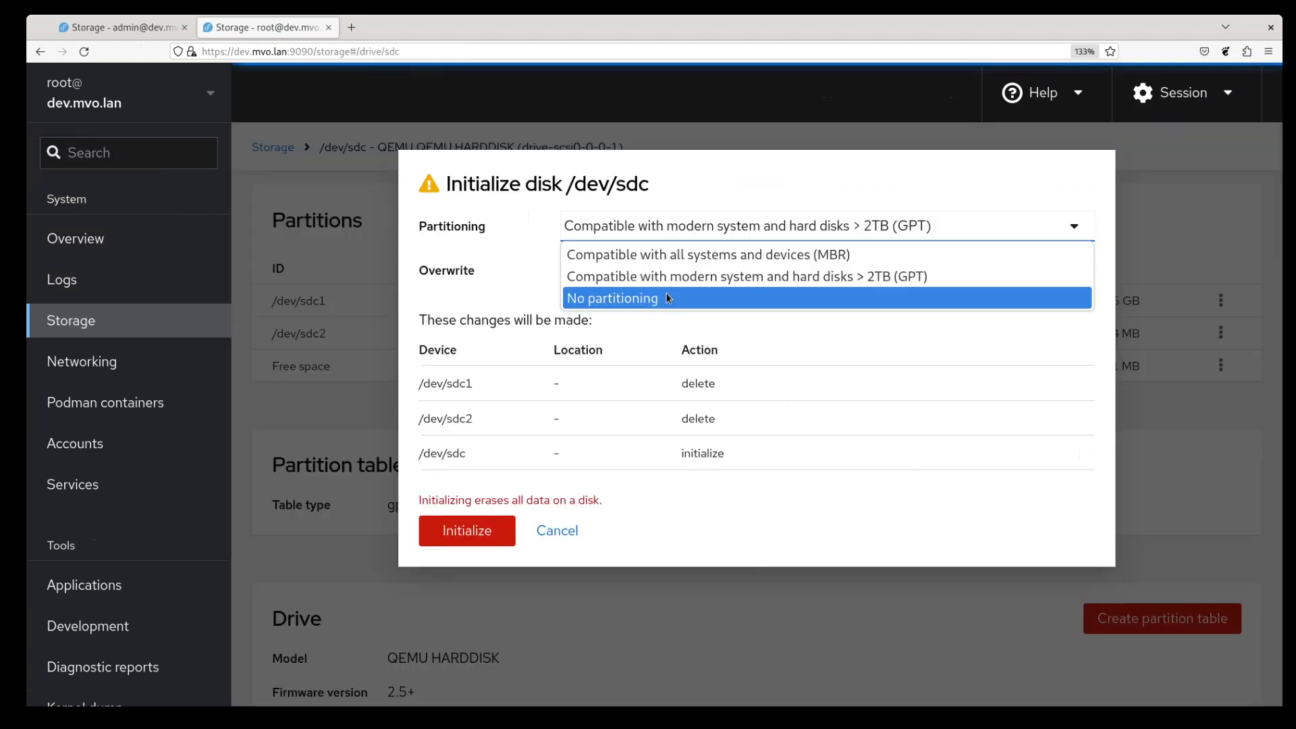
{"action": "left_click", "coordinate": [668, 298]}
{"action": "left_click", "coordinate": [473, 531]}
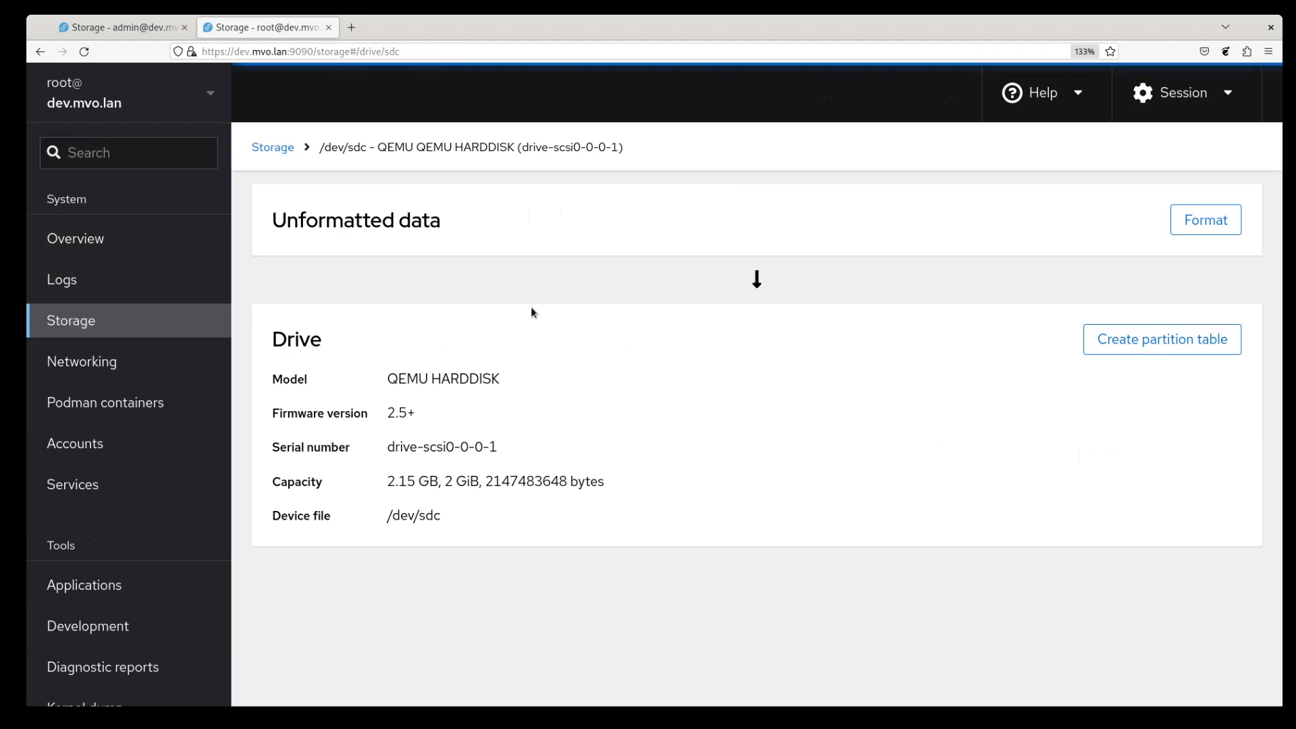
{"action": "left_click", "coordinate": [279, 148]}
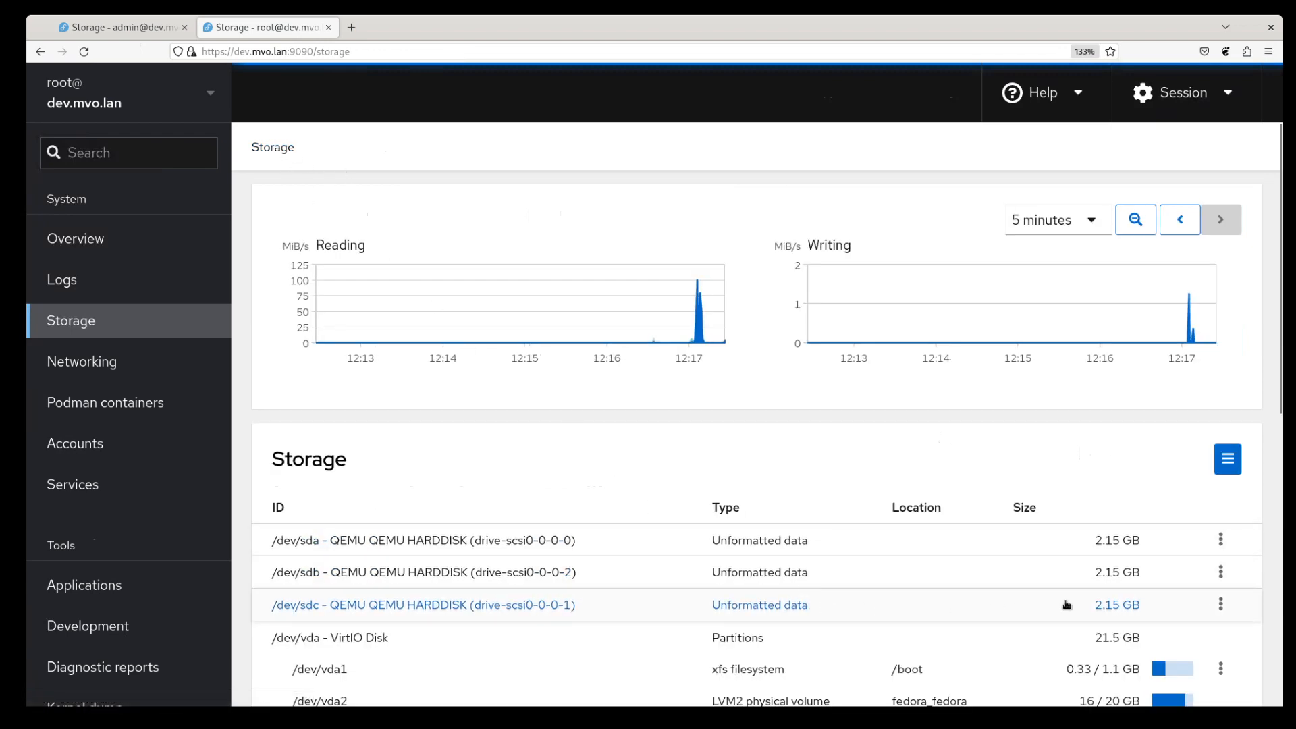
- Start creating an LVM2 volume group, then cancel it
{"action": "left_click", "coordinate": [1234, 473]}
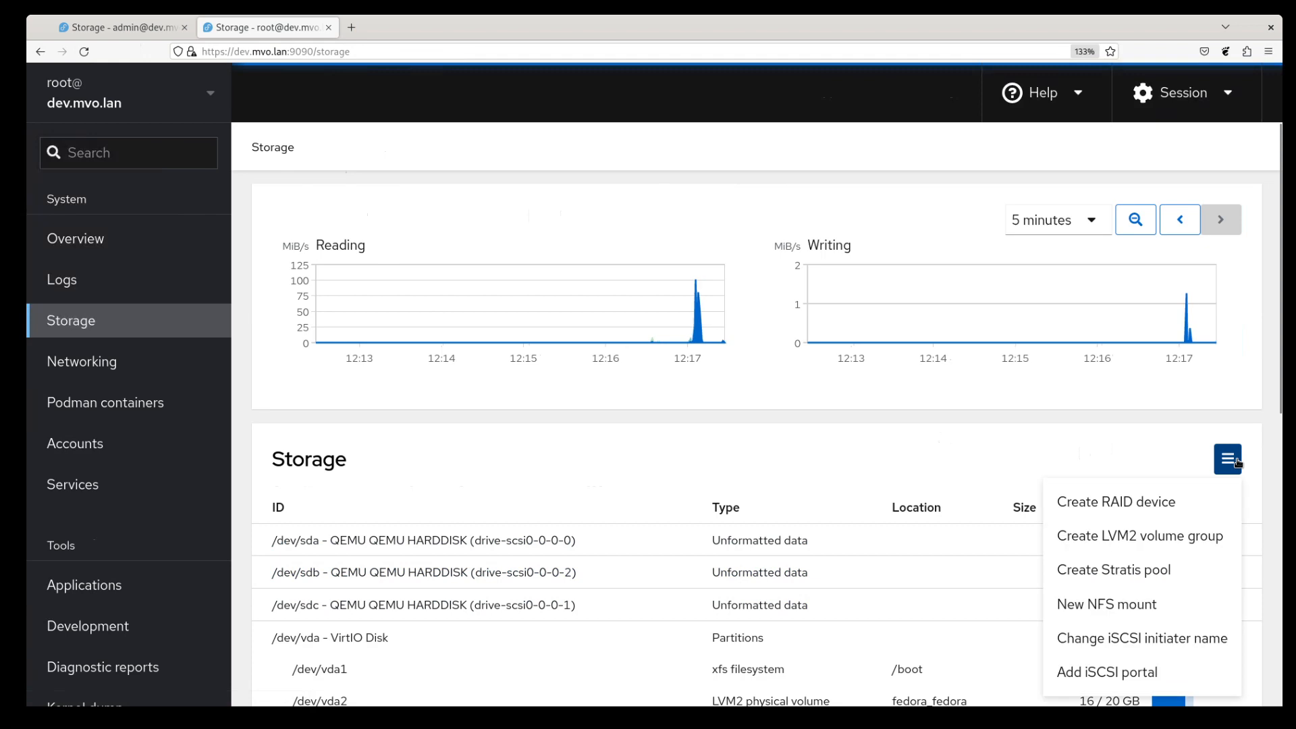
{"action": "left_click", "coordinate": [1160, 538]}
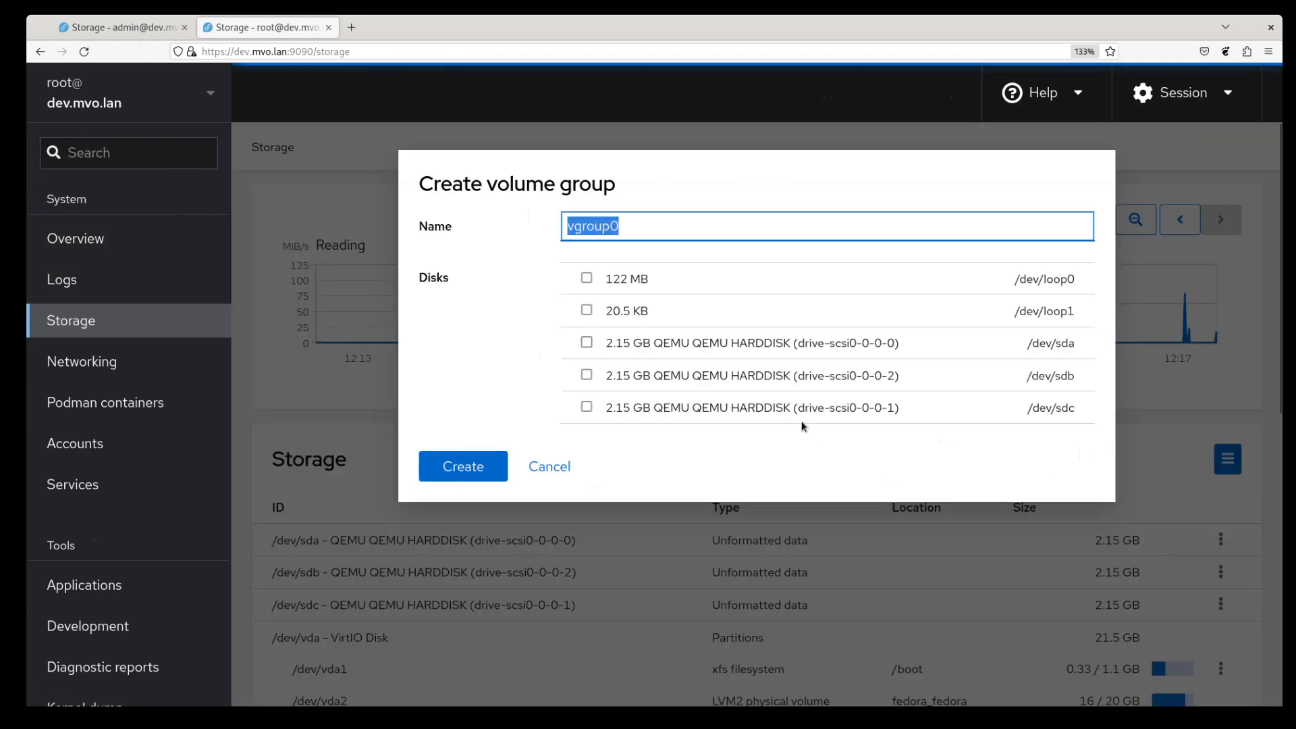
{"action": "left_click", "coordinate": [626, 352]}
{"action": "left_click", "coordinate": [549, 468]}
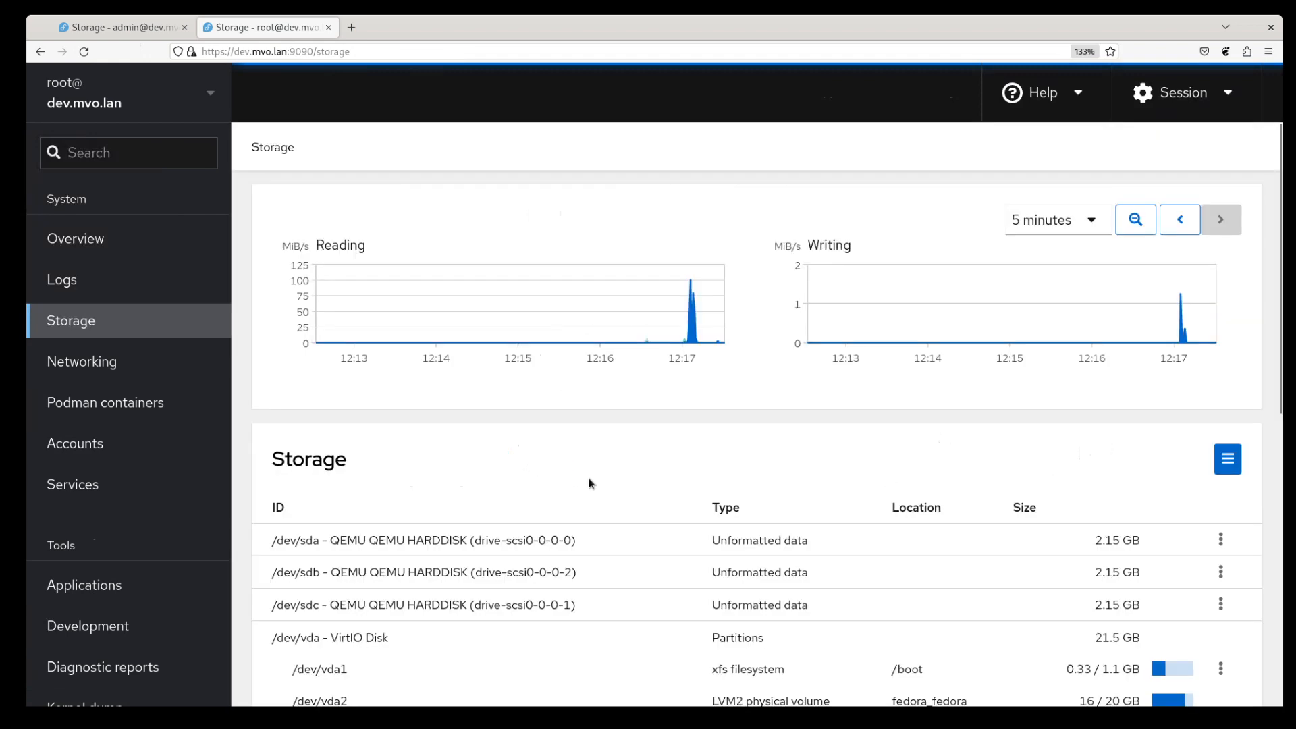
- Create RAID 5 device raid0 from /dev/sda, /dev/sdb and /dev/sdc
{"action": "left_click", "coordinate": [1228, 459]}
{"action": "left_click", "coordinate": [1145, 502]}
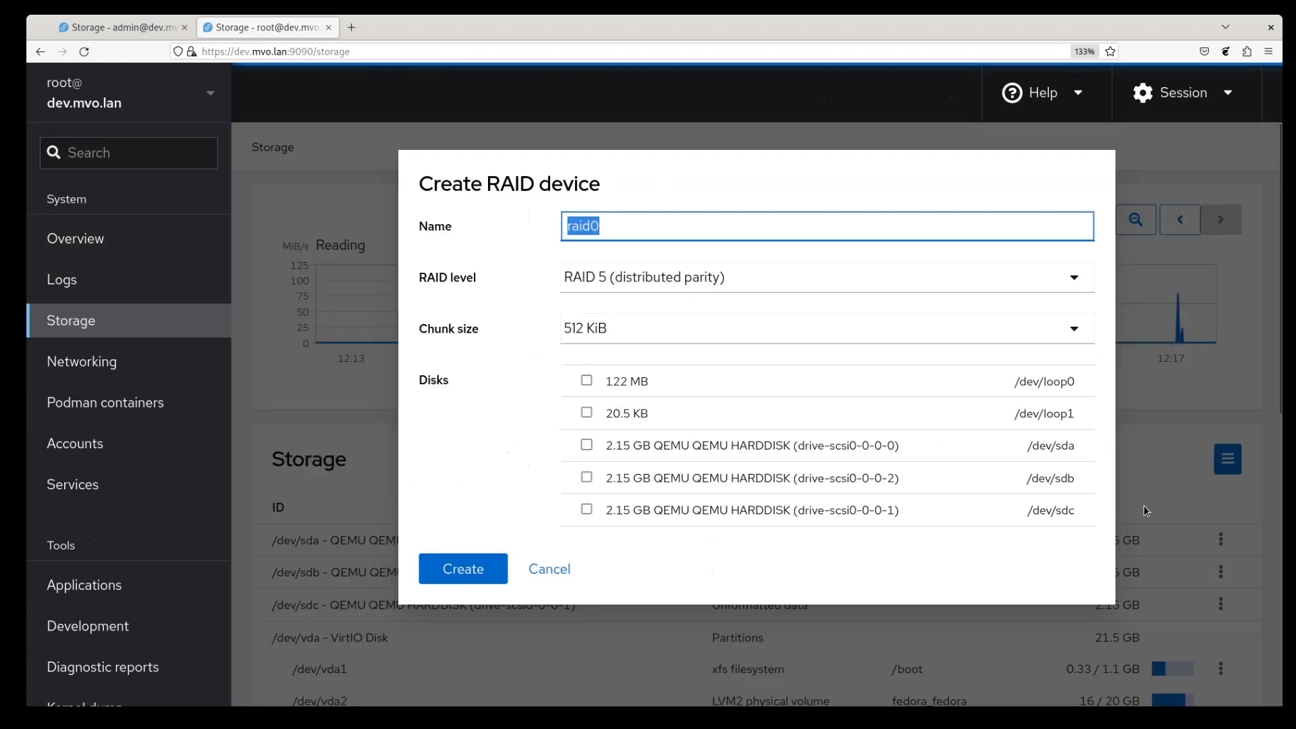
{"action": "left_click", "coordinate": [750, 444]}
{"action": "left_click", "coordinate": [780, 478]}
{"action": "left_click", "coordinate": [779, 512]}
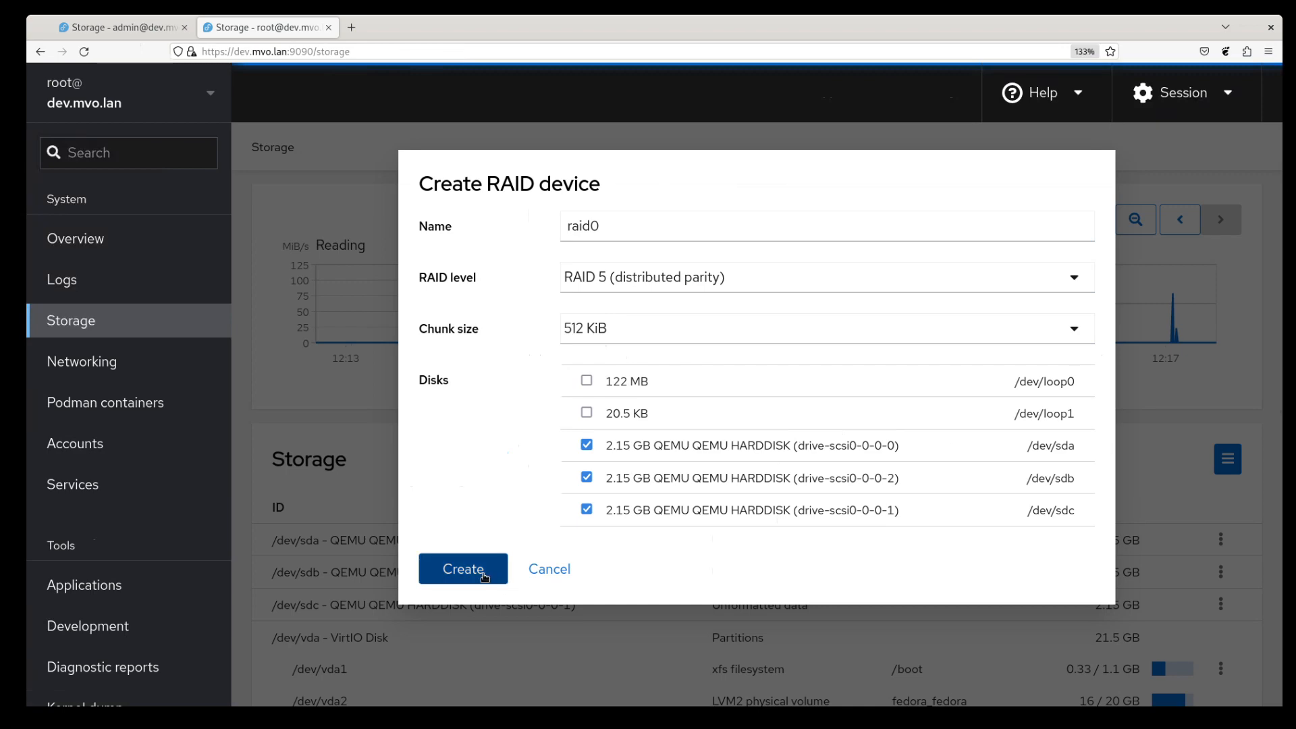
{"action": "left_click", "coordinate": [482, 571]}
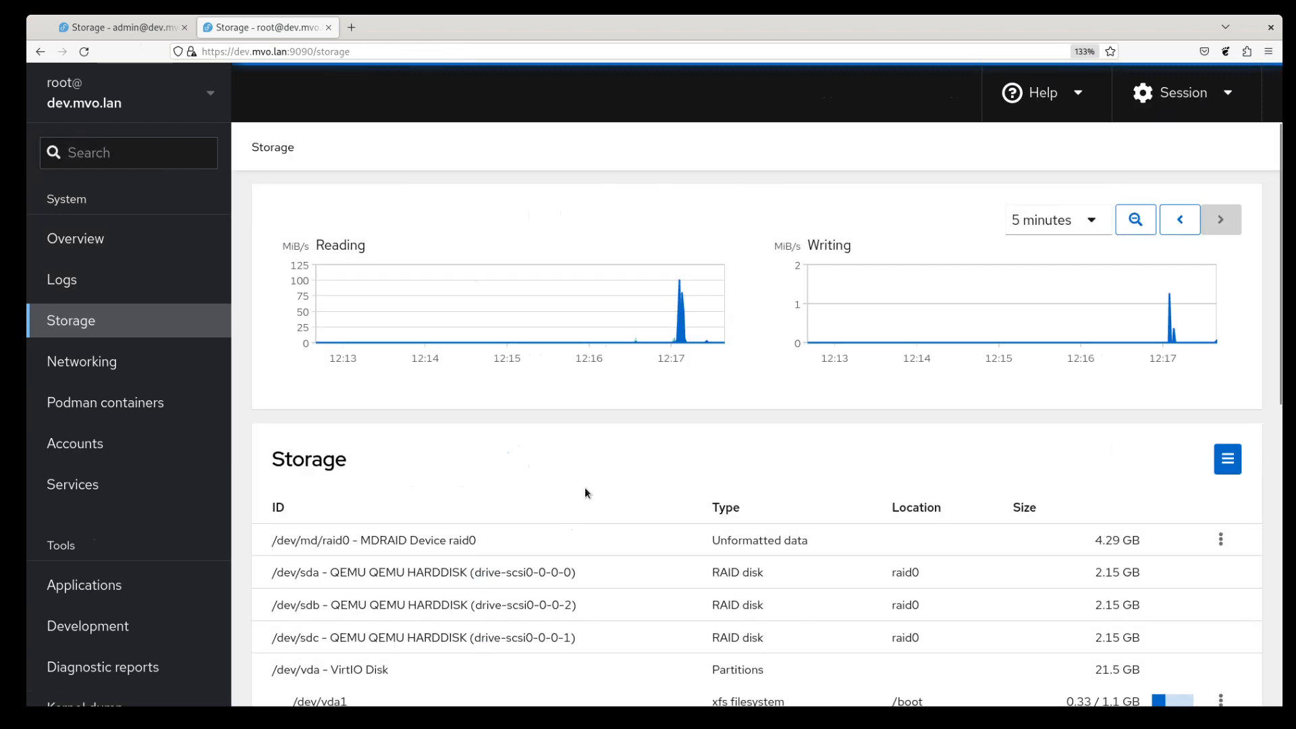
{"action": "scroll", "coordinate": [586, 489], "scroll_direction": "down", "scroll_amount": 3}
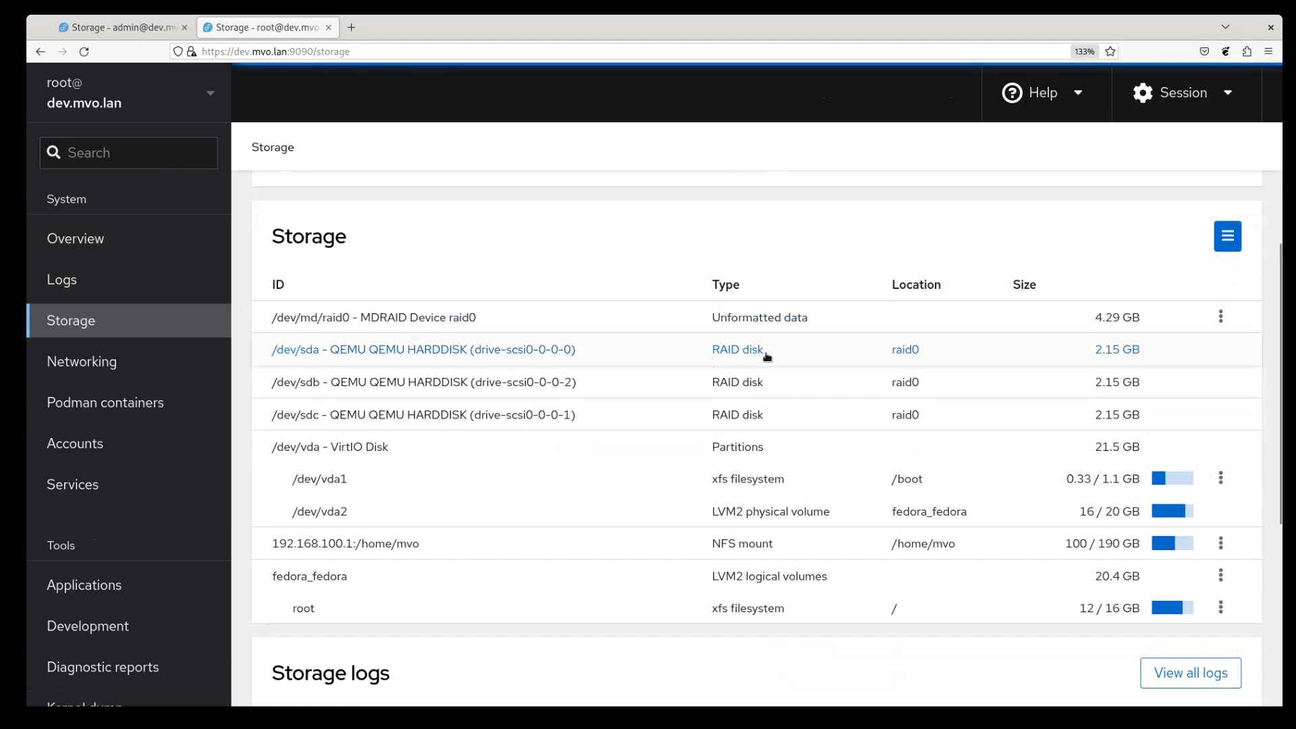
{"action": "left_click", "coordinate": [464, 317]}
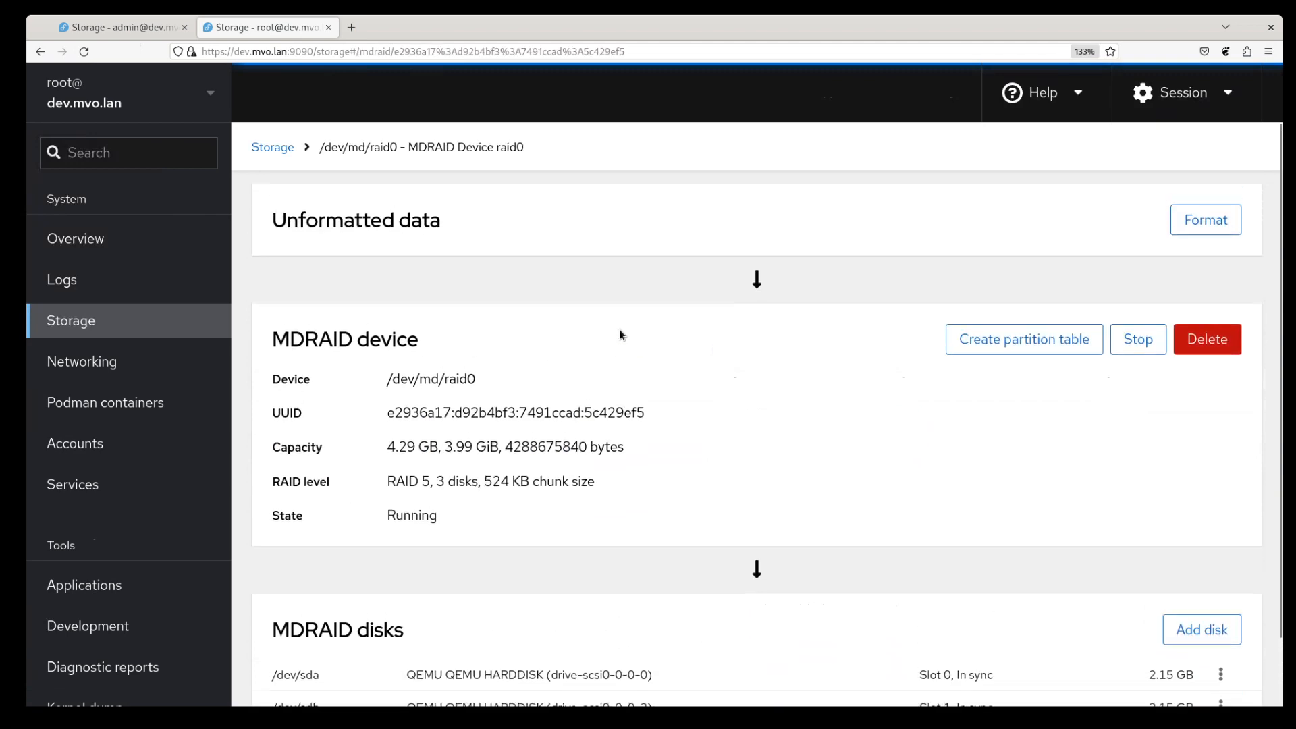
{"action": "left_click_drag", "start_coordinate": [277, 225], "coordinate": [463, 234]}
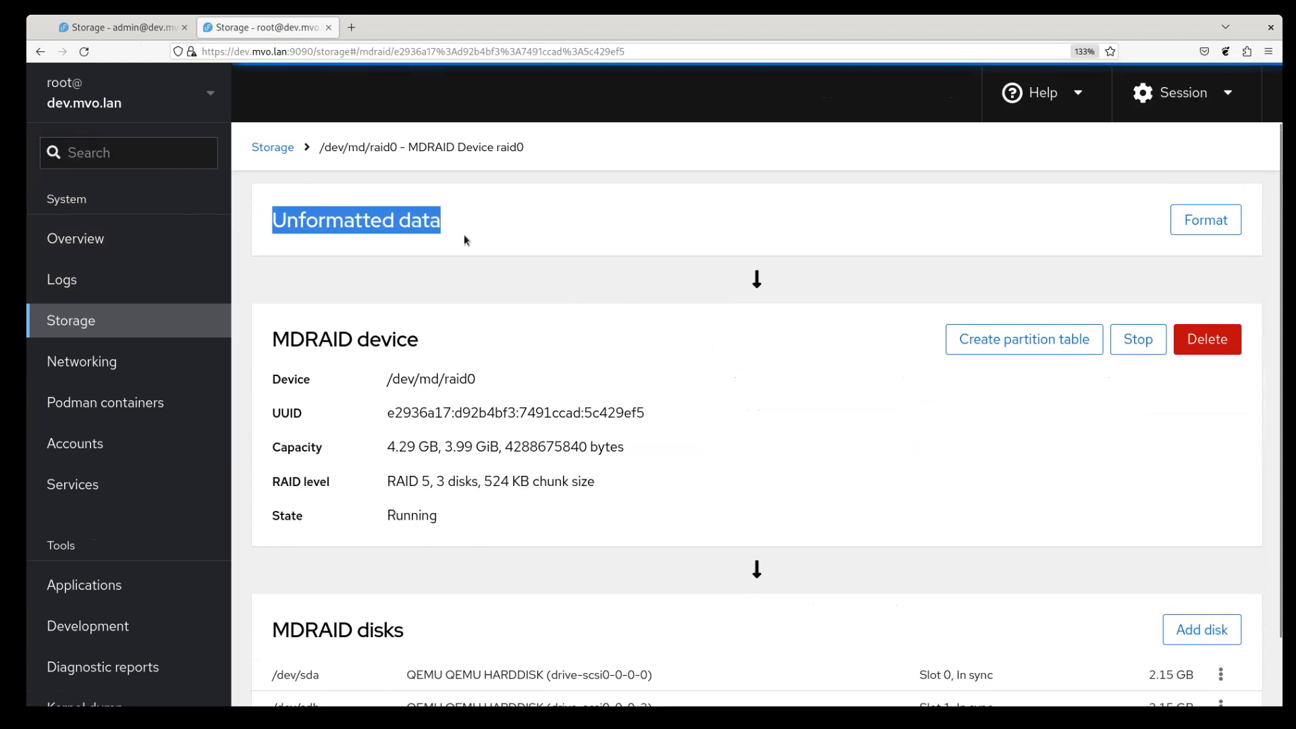
{"action": "left_click", "coordinate": [555, 233]}
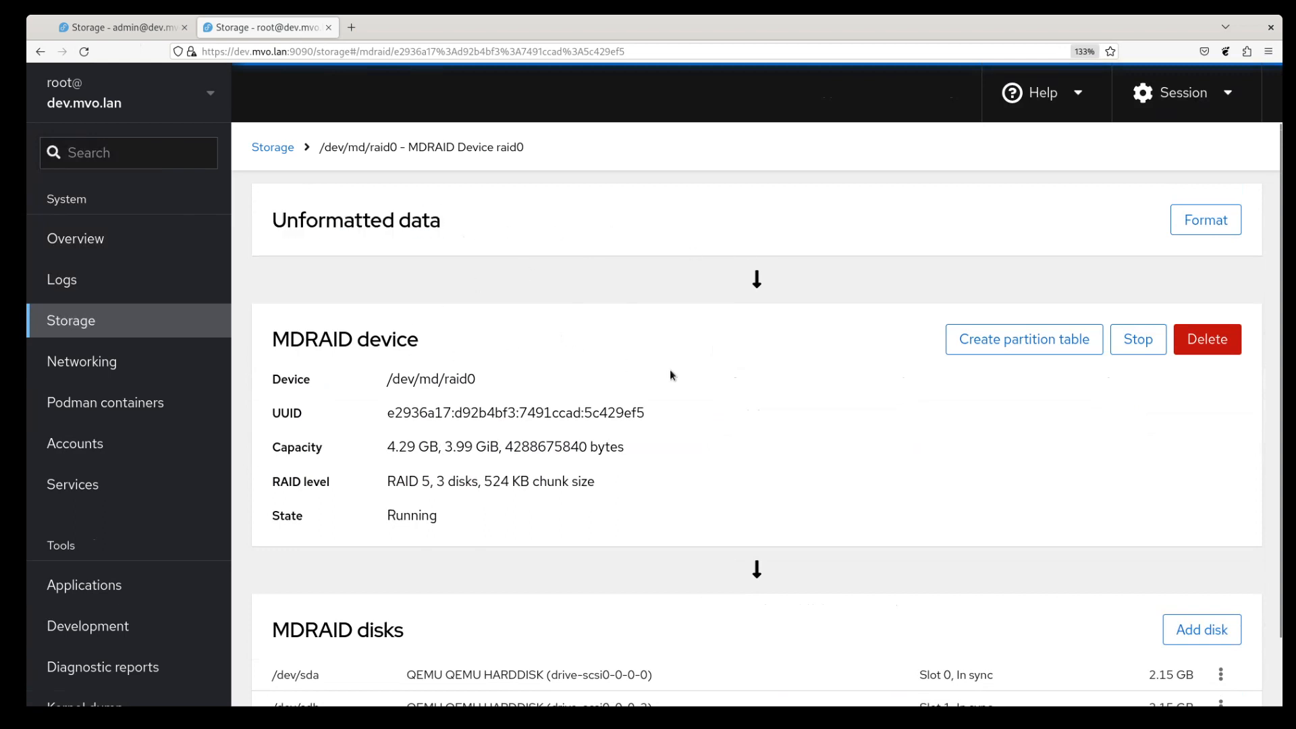
{"action": "scroll", "coordinate": [646, 496], "scroll_direction": "down", "scroll_amount": 2}
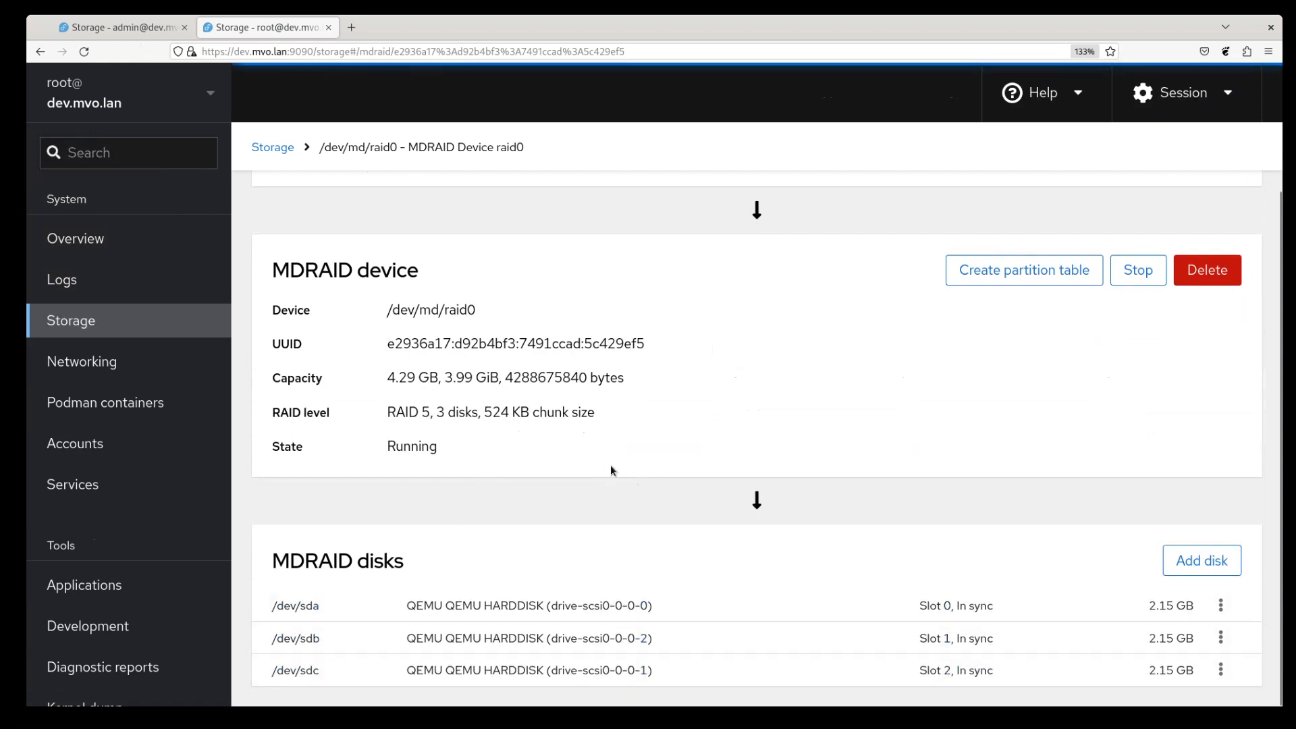
{"action": "scroll", "coordinate": [613, 470], "scroll_direction": "up", "scroll_amount": 2}
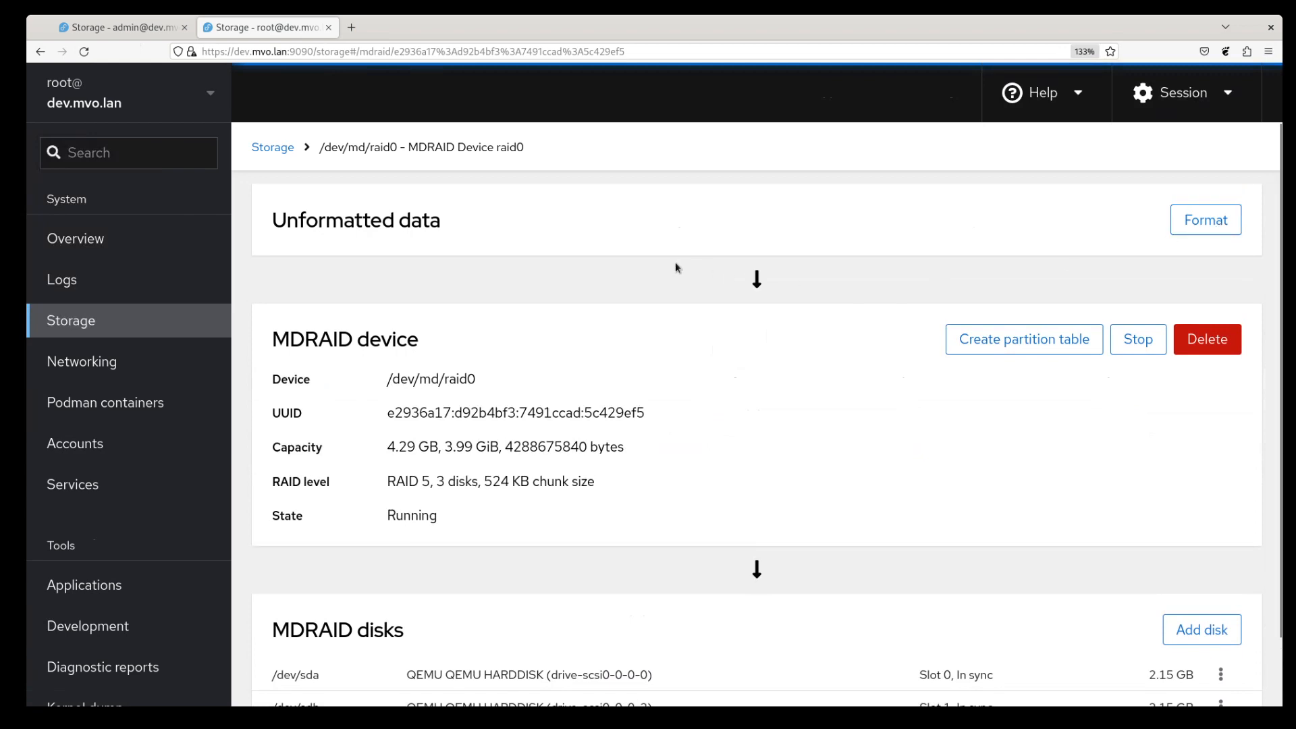
{"action": "left_click", "coordinate": [268, 146]}
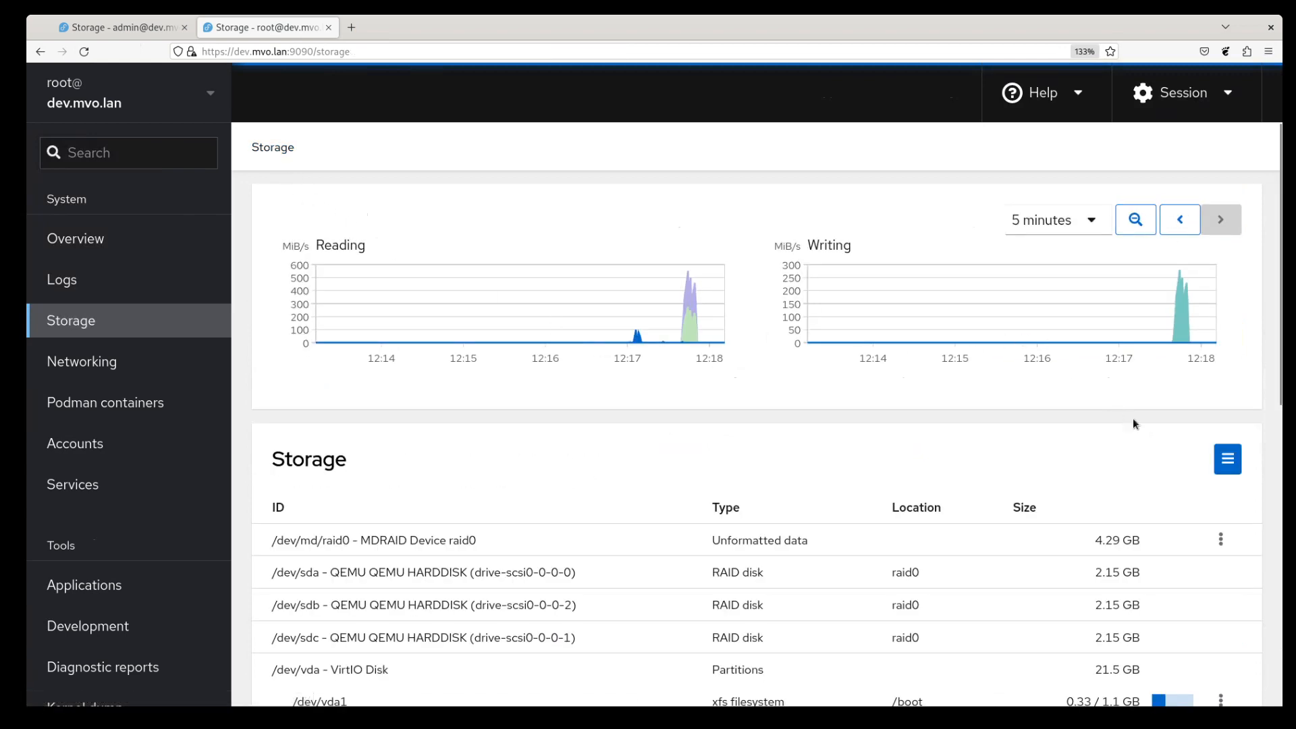
- Create the LVM2 volume group vgroup0 with raid0 as its only physical volume
{"action": "left_click", "coordinate": [1228, 461]}
{"action": "left_click", "coordinate": [1147, 539]}
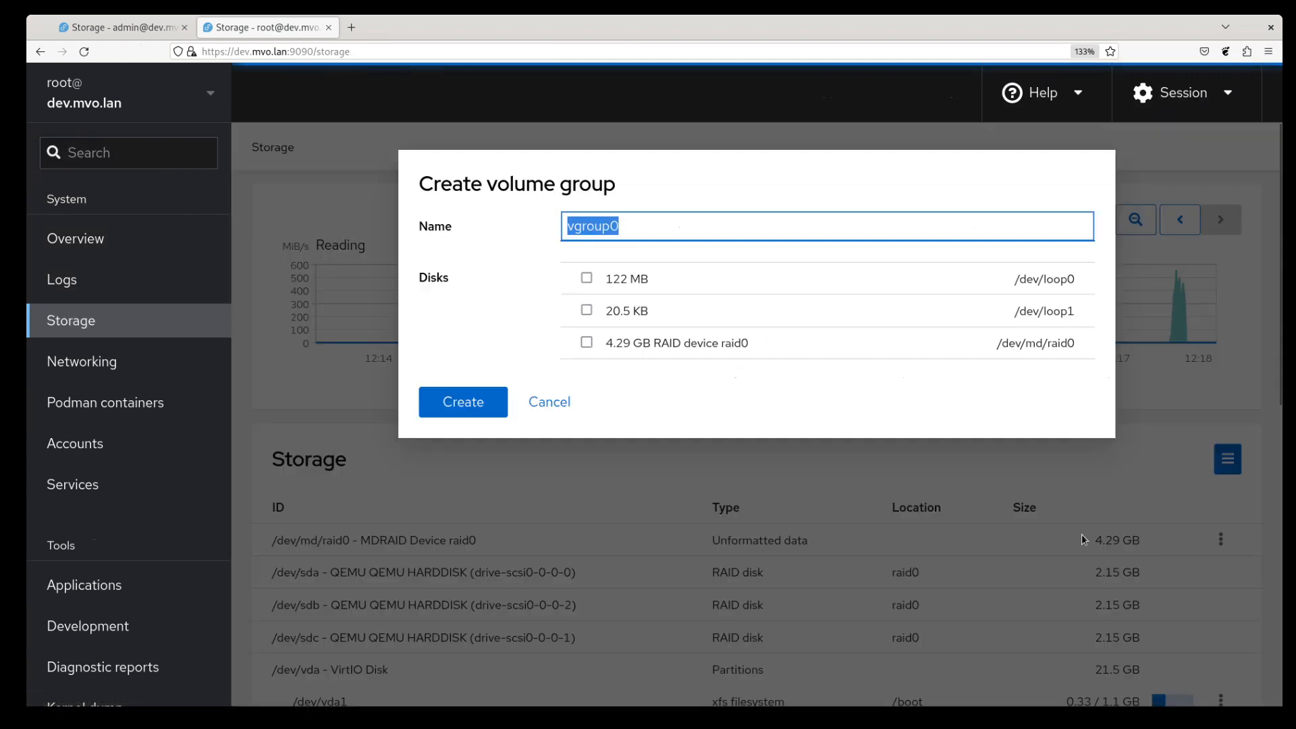
{"action": "left_click", "coordinate": [695, 348]}
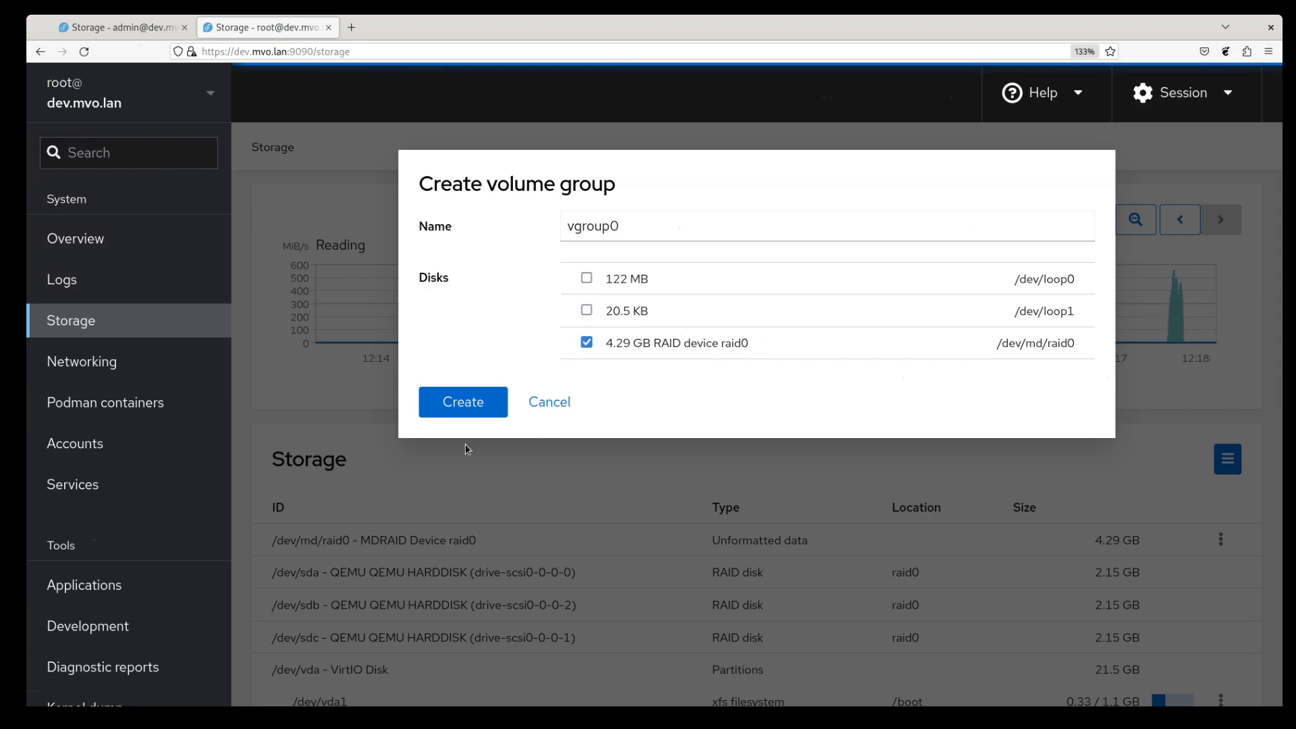
{"action": "left_click", "coordinate": [464, 405]}
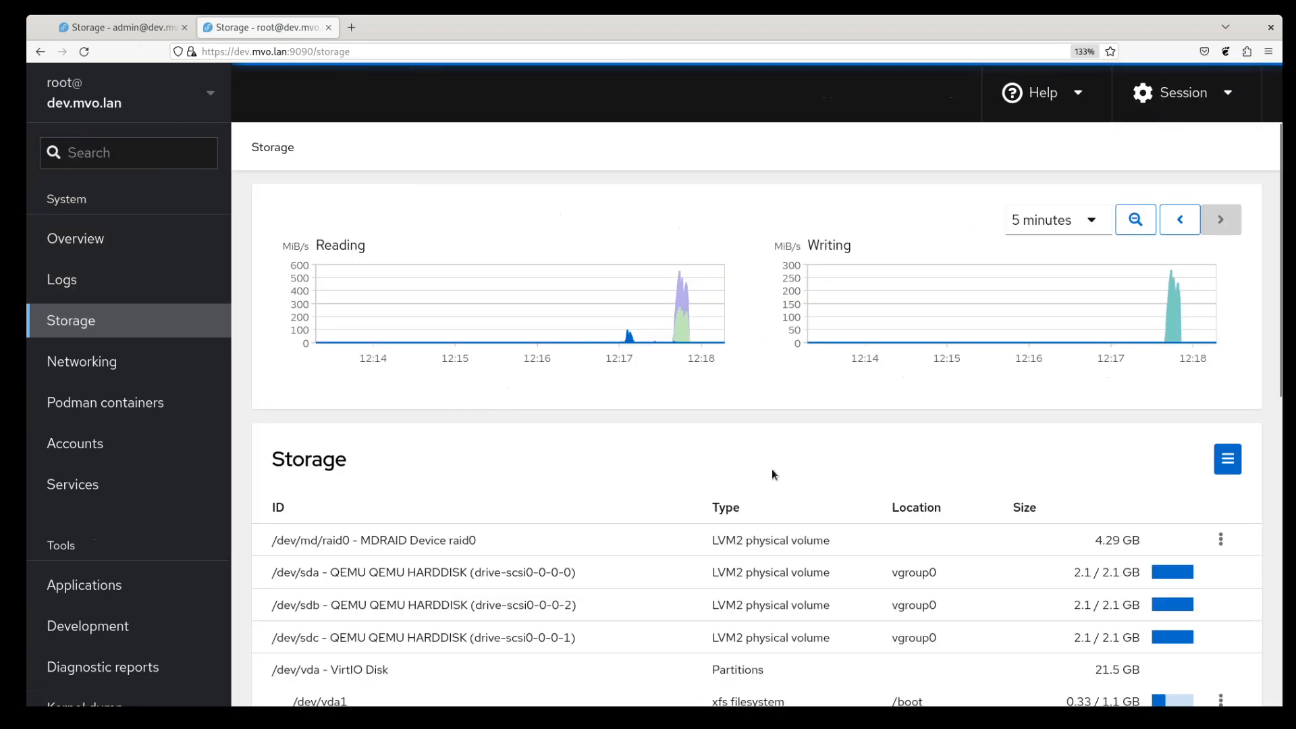
{"action": "scroll", "coordinate": [844, 513], "scroll_direction": "down", "scroll_amount": 5}
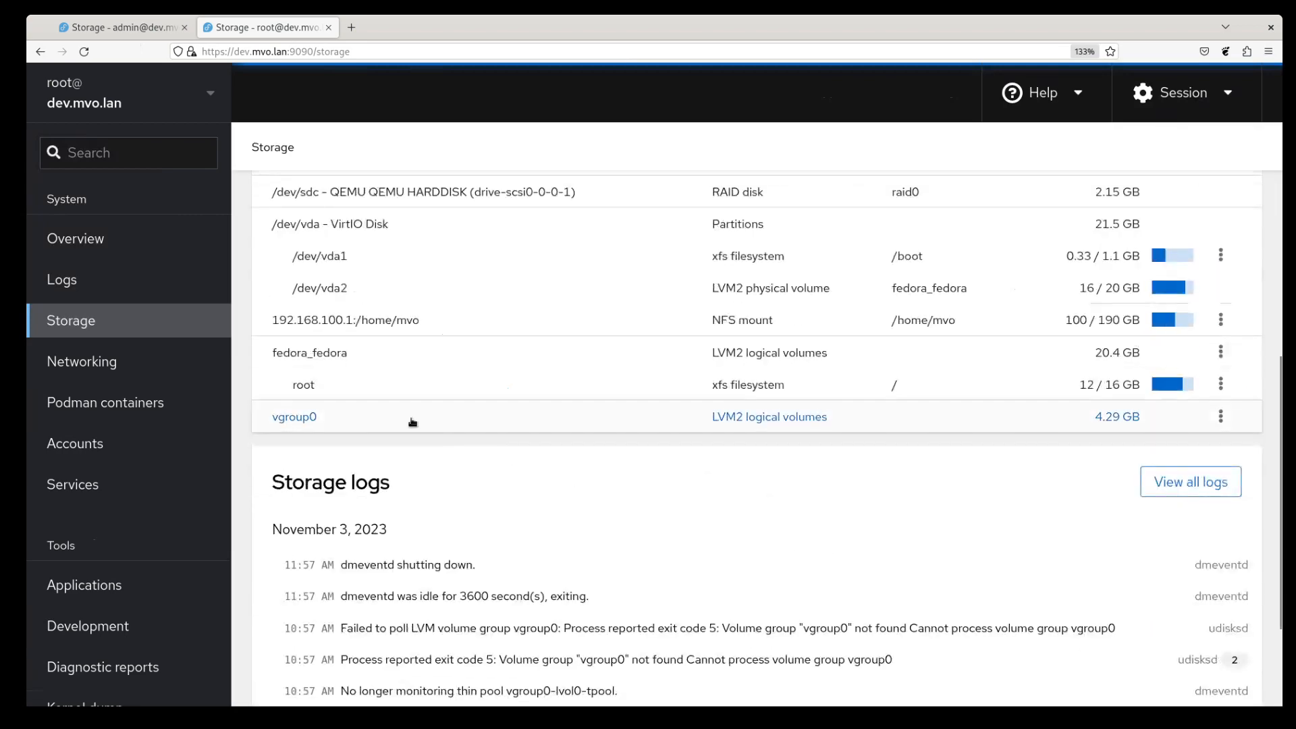
{"action": "scroll", "coordinate": [775, 309], "scroll_direction": "up", "scroll_amount": 2}
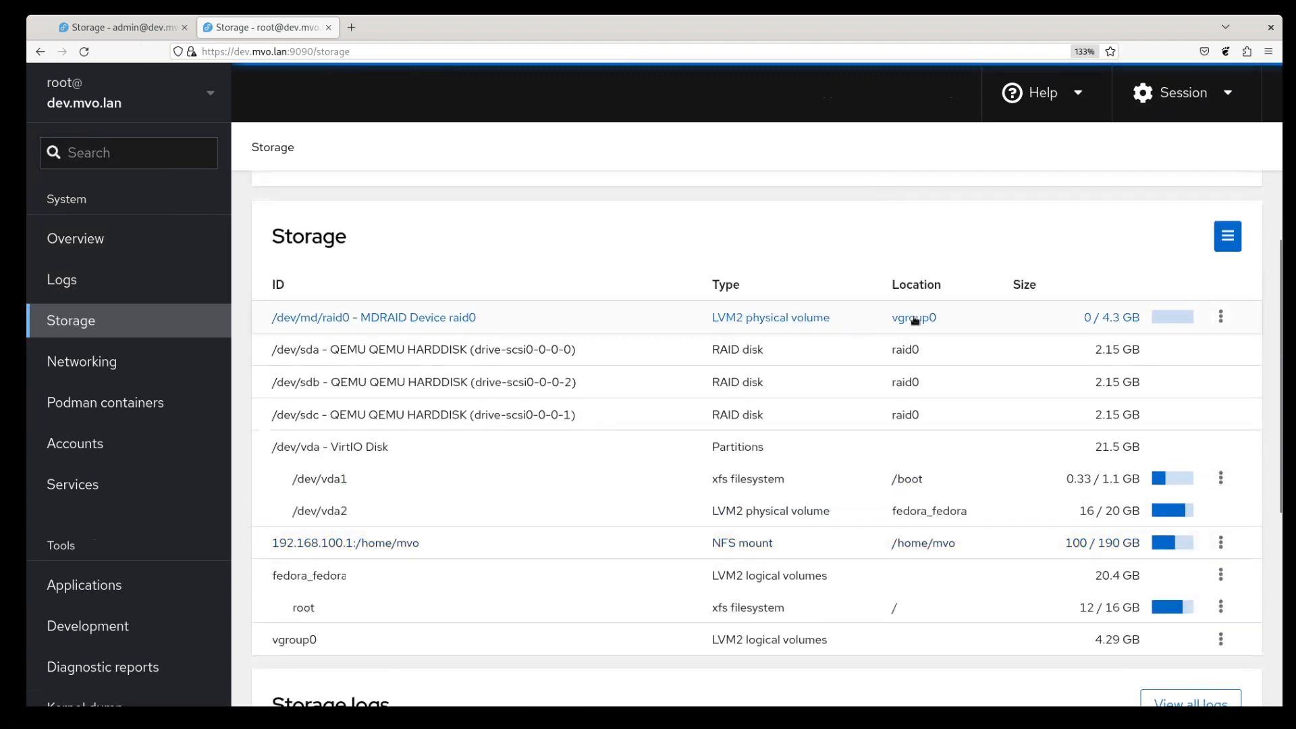
- Open the vgroup0 page, which shows 4.29 GB capacity on /dev/md/raid0
{"action": "scroll", "coordinate": [718, 445], "scroll_direction": "down", "scroll_amount": 3}
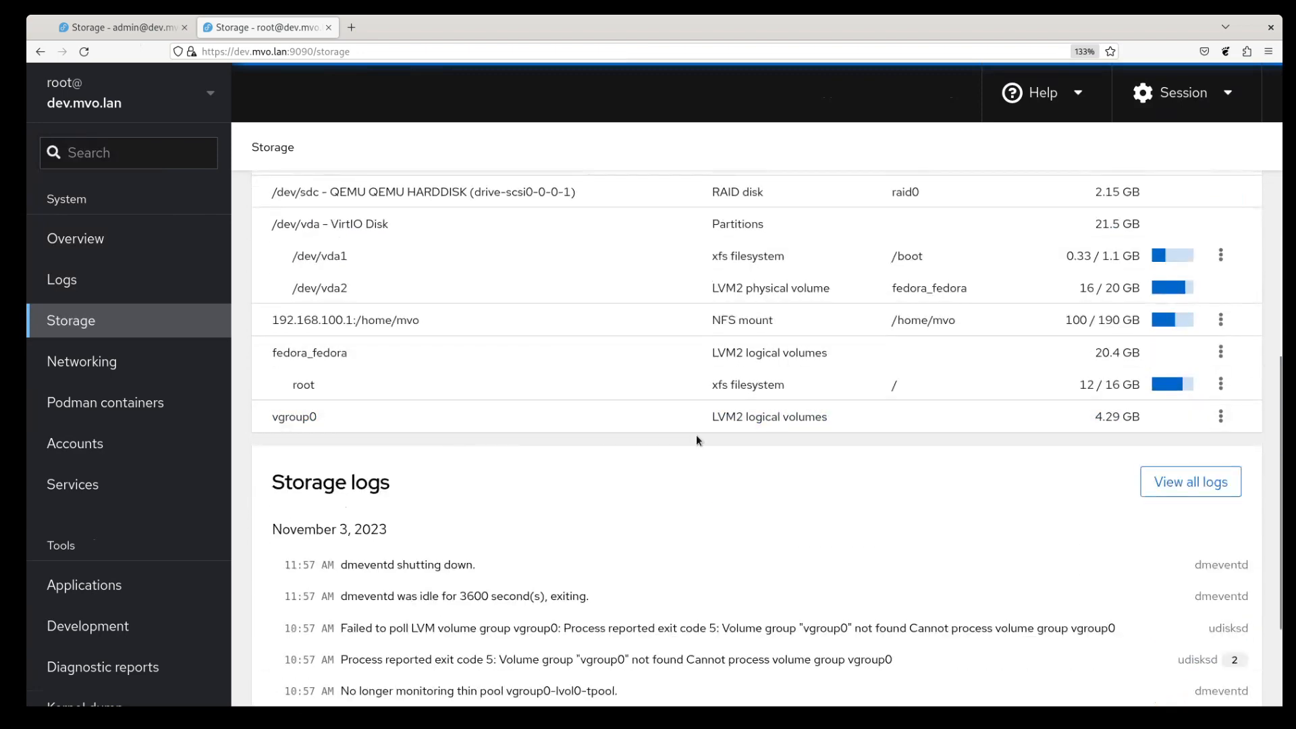
{"action": "left_click", "coordinate": [755, 418]}
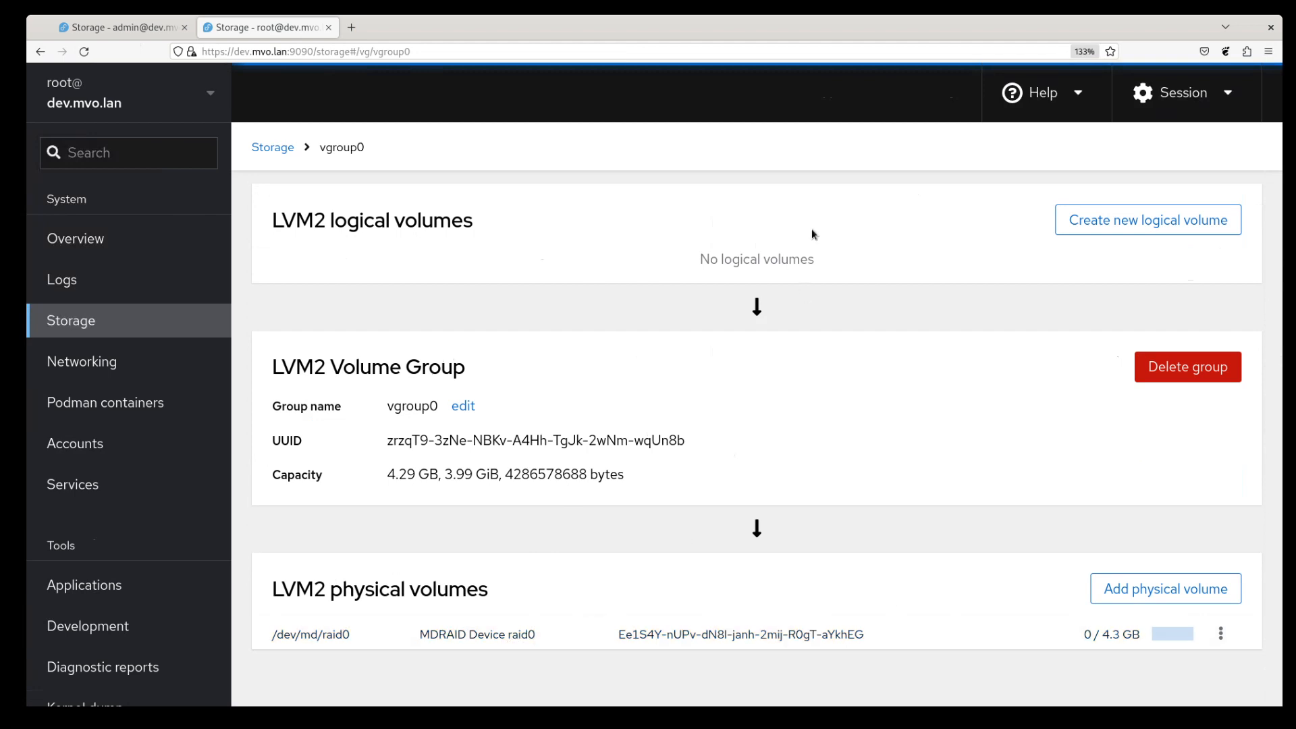
- Create lvol0 as a 4.28 GB thin provisioning pool in vgroup0 and open its page
{"action": "left_click", "coordinate": [1171, 226]}
{"action": "left_click", "coordinate": [690, 278]}
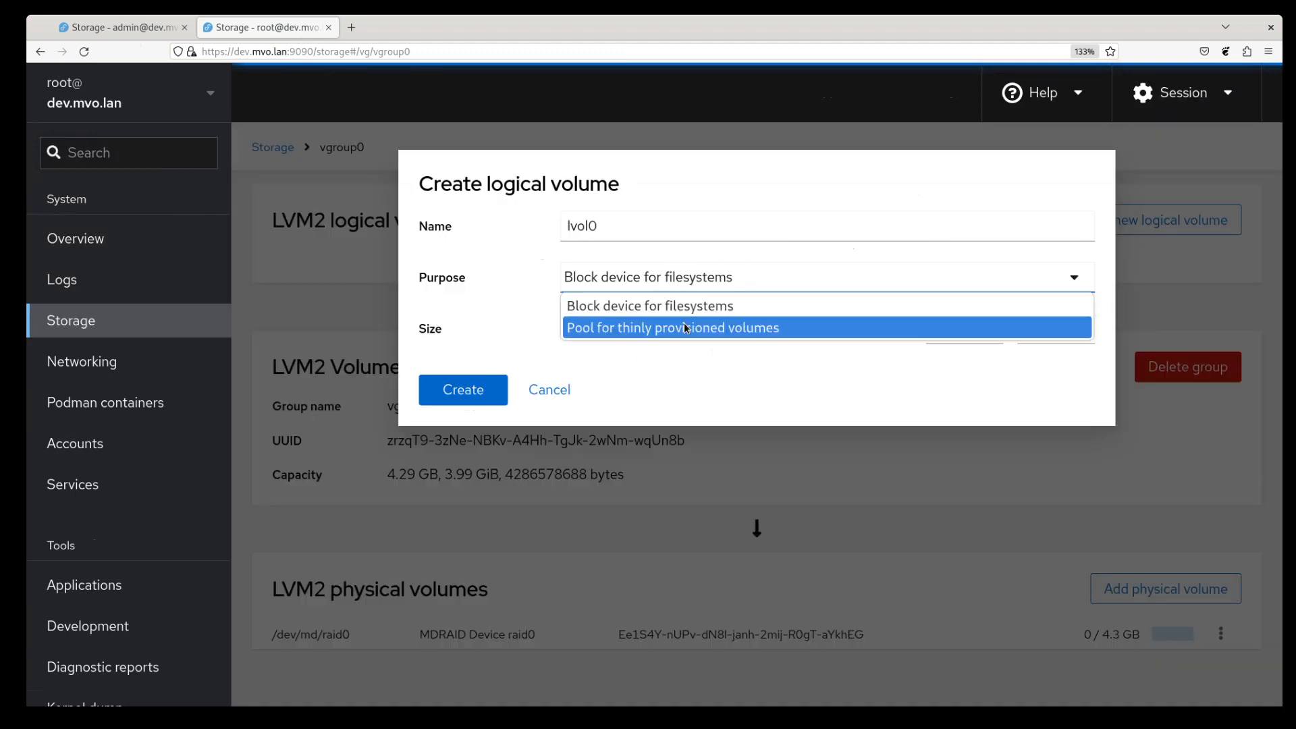
{"action": "left_click", "coordinate": [686, 328]}
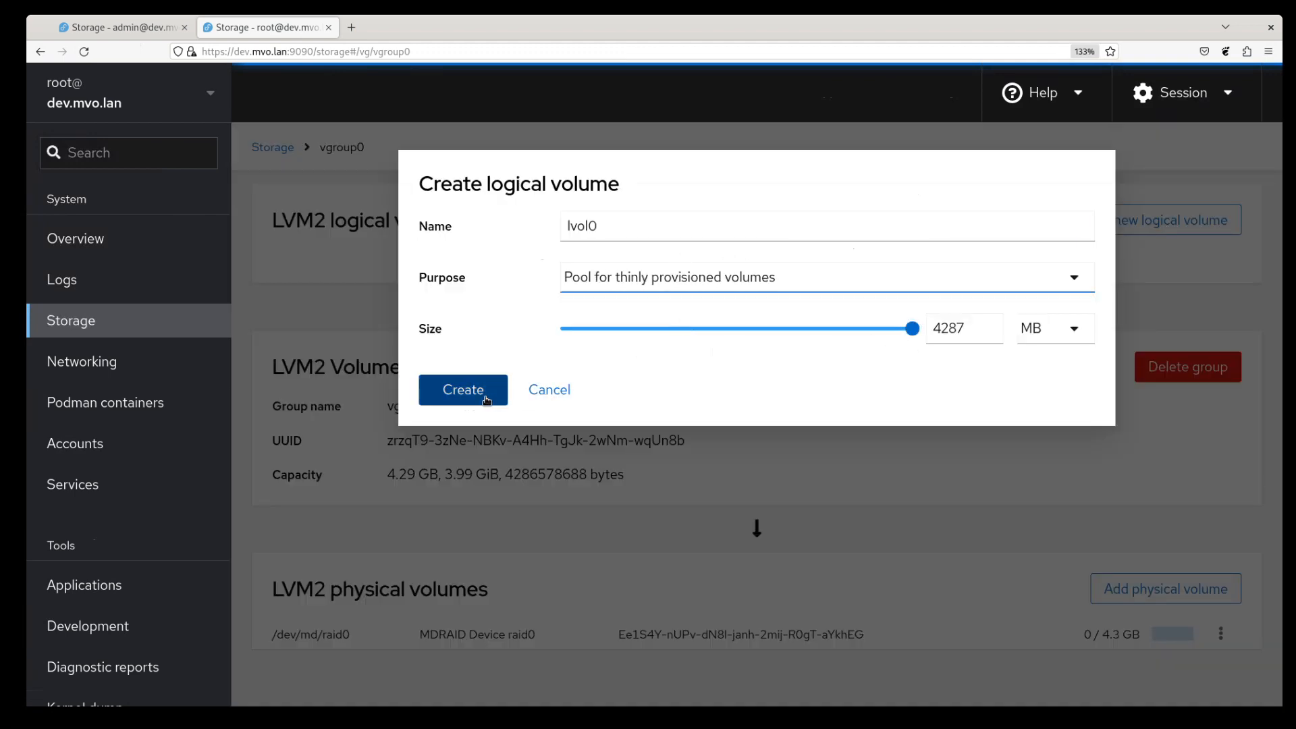
{"action": "left_click", "coordinate": [460, 394]}
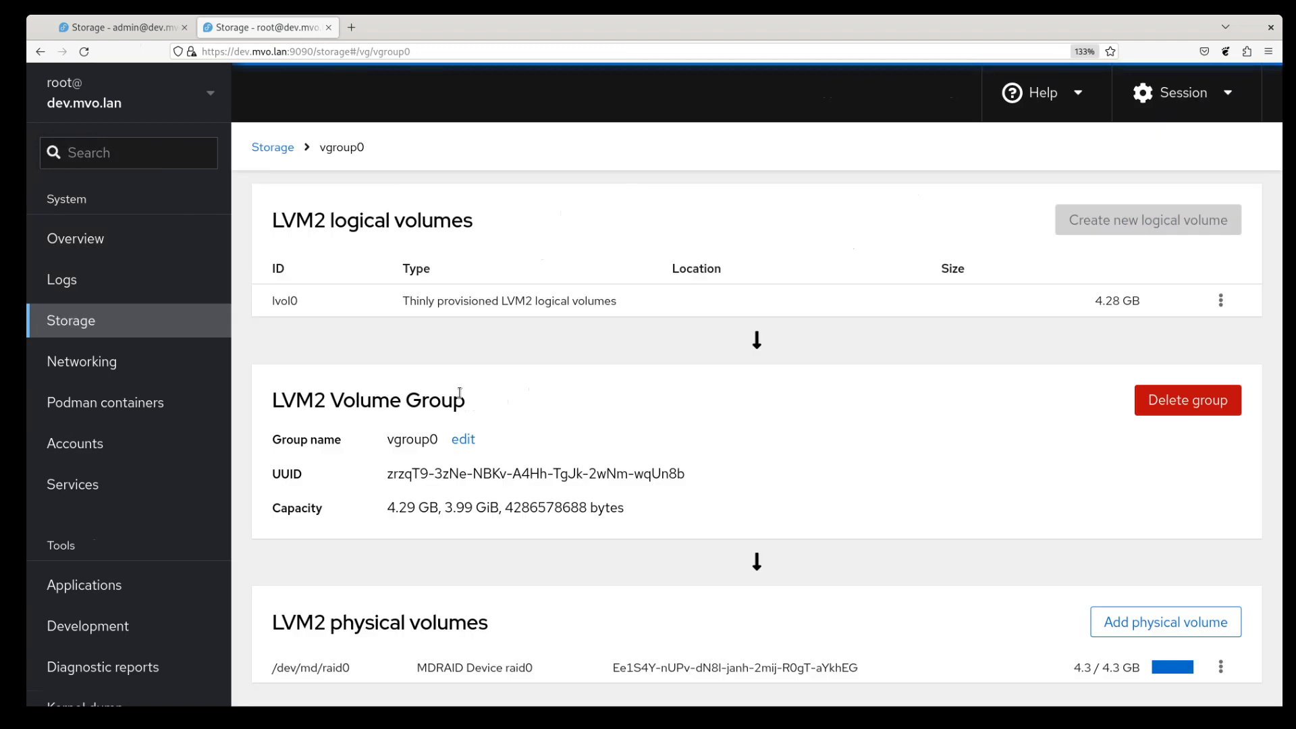
{"action": "left_click", "coordinate": [523, 307]}
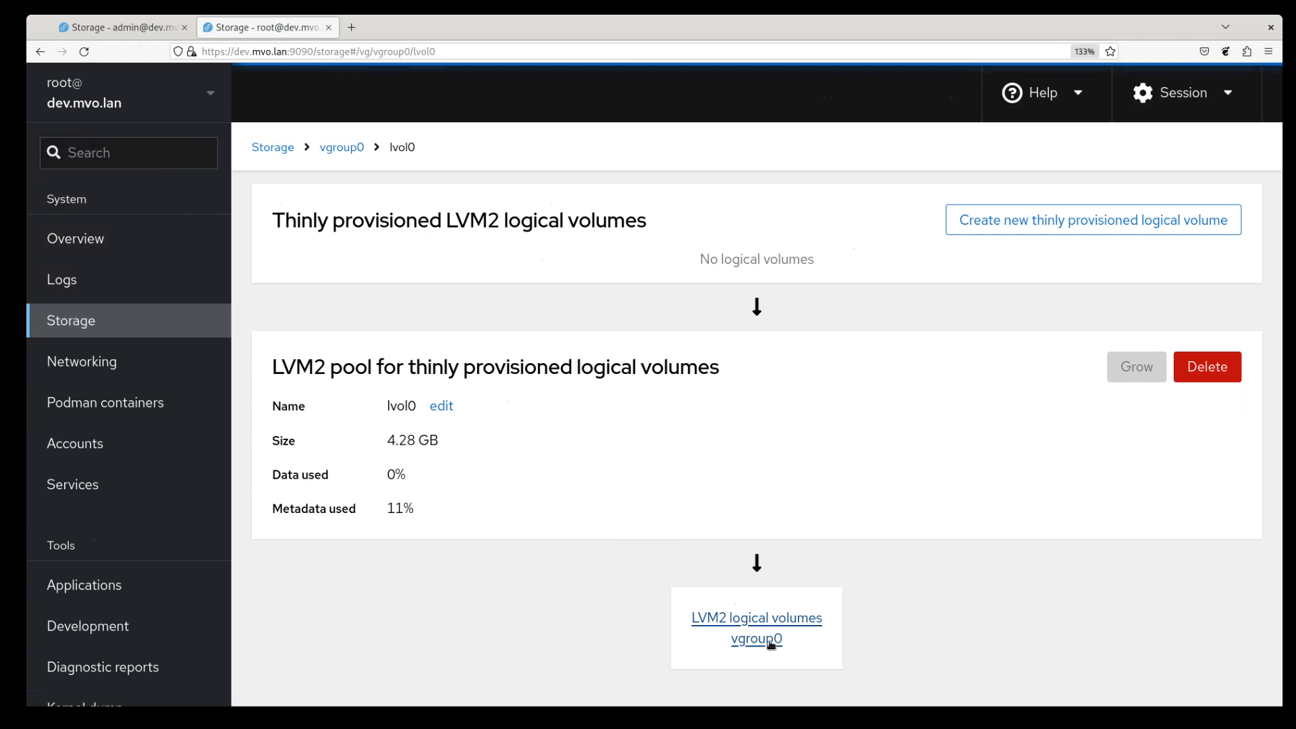
- Add two 4.28 GB thin volumes, lvol1 and lvol2, to the lvol0 pool
{"action": "left_click", "coordinate": [1052, 222]}
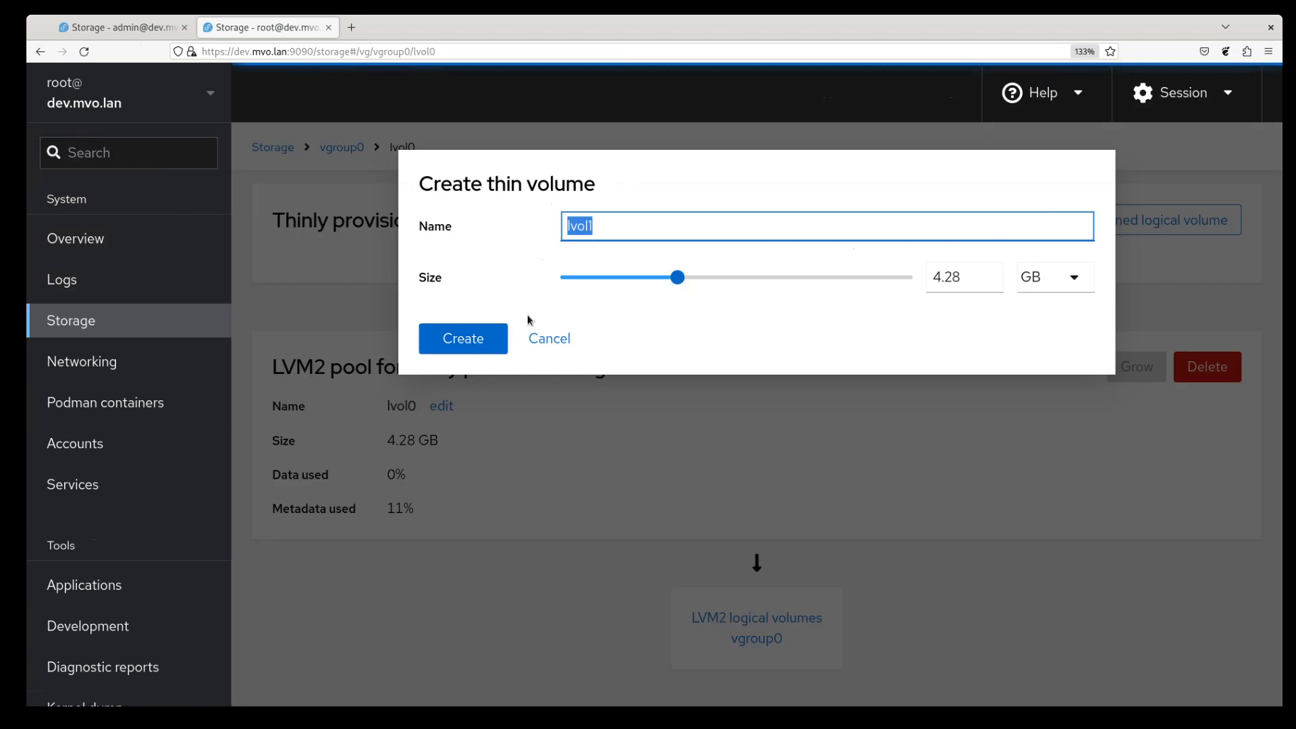
{"action": "left_click", "coordinate": [486, 341]}
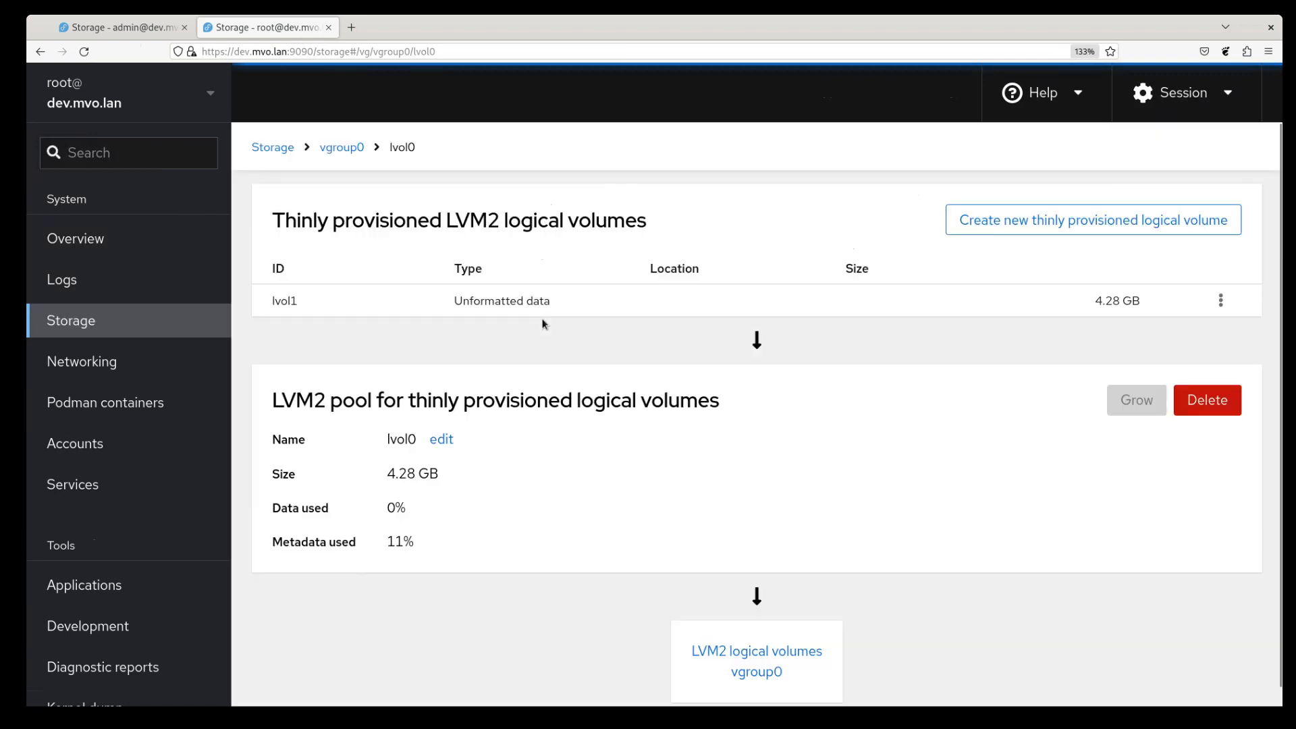
{"action": "left_click", "coordinate": [1051, 222]}
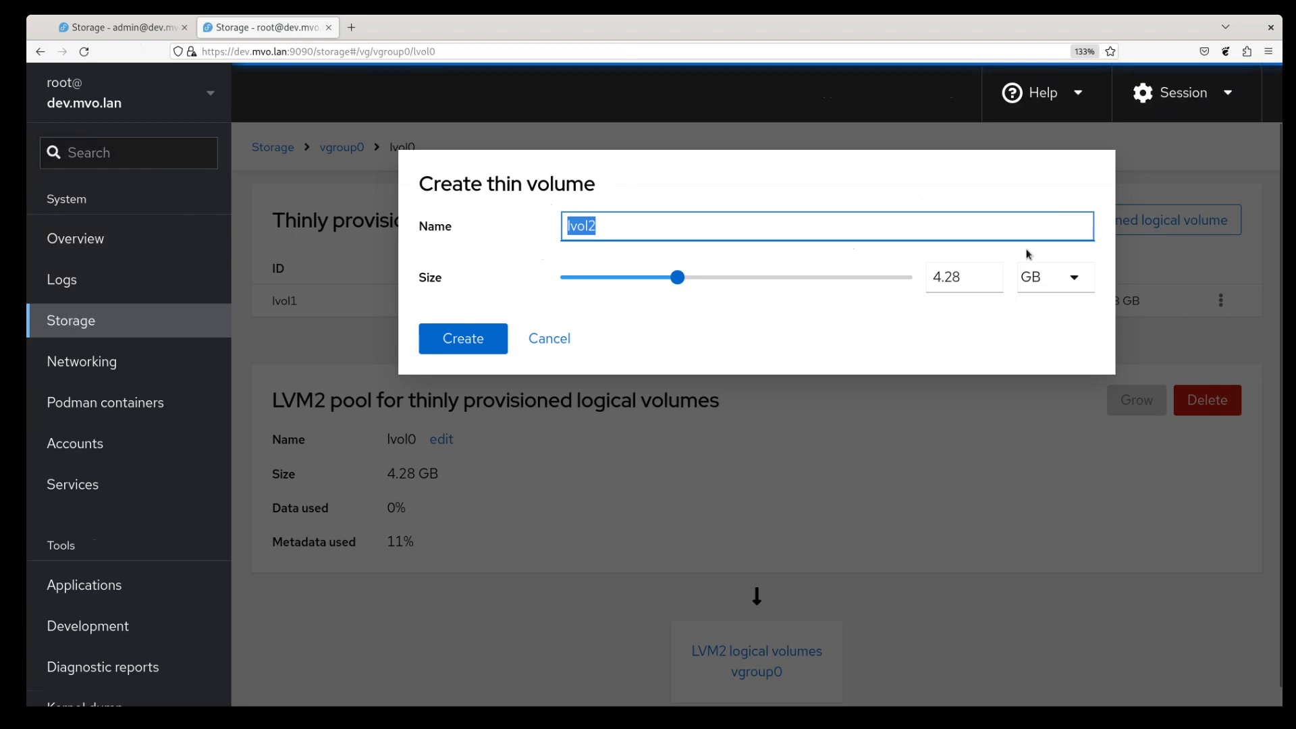
{"action": "left_click", "coordinate": [479, 346]}
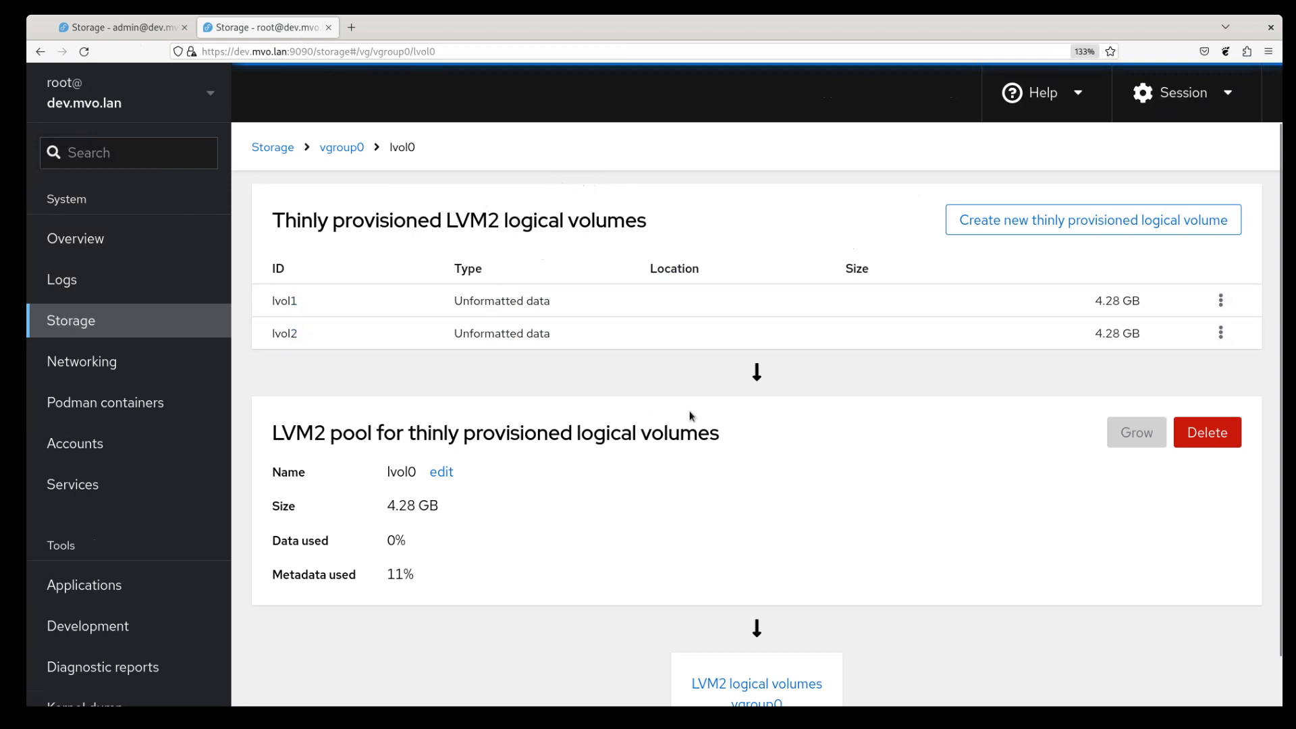
- Go back to the vgroup0 page to see lvol1 and lvol2 nested under lvol0
{"action": "scroll", "coordinate": [548, 426], "scroll_direction": "down", "scroll_amount": 1}
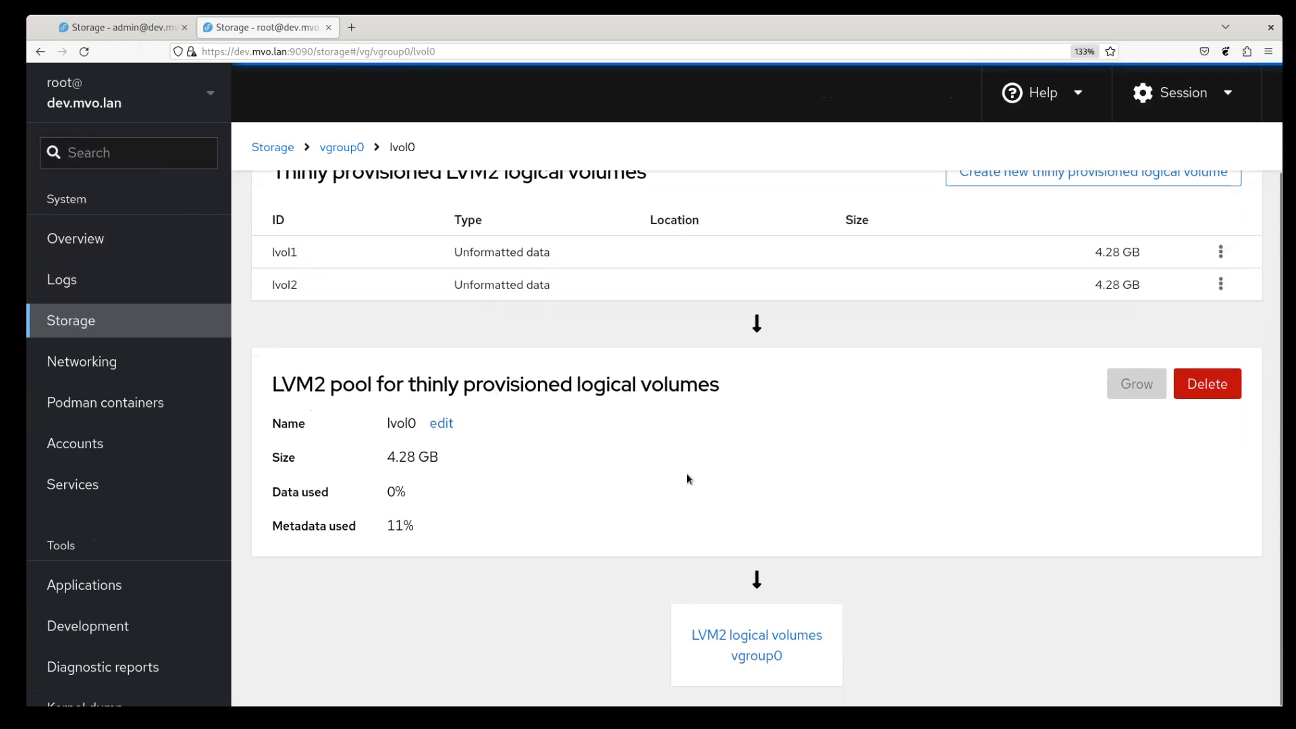
{"action": "left_click", "coordinate": [775, 658]}
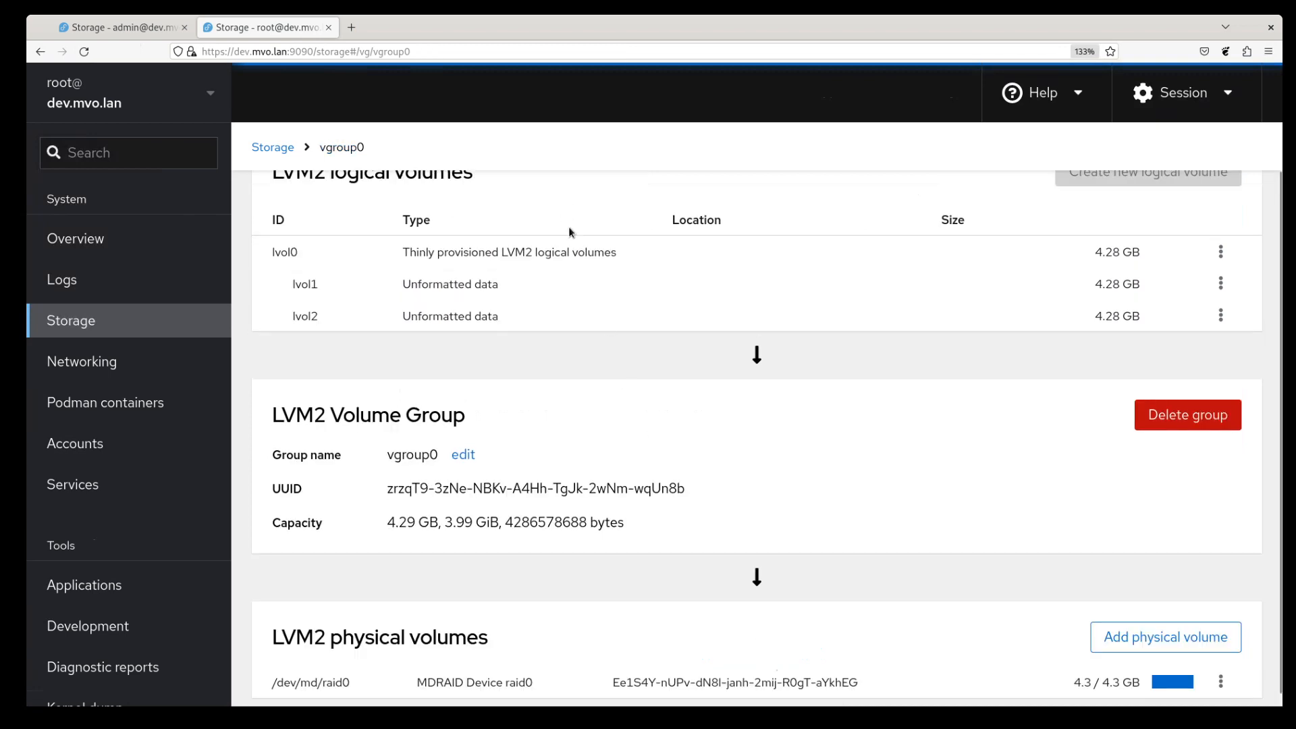
{"action": "scroll", "coordinate": [569, 227], "scroll_direction": "up", "scroll_amount": 1}
{"action": "scroll", "coordinate": [540, 466], "scroll_direction": "down", "scroll_amount": 1}
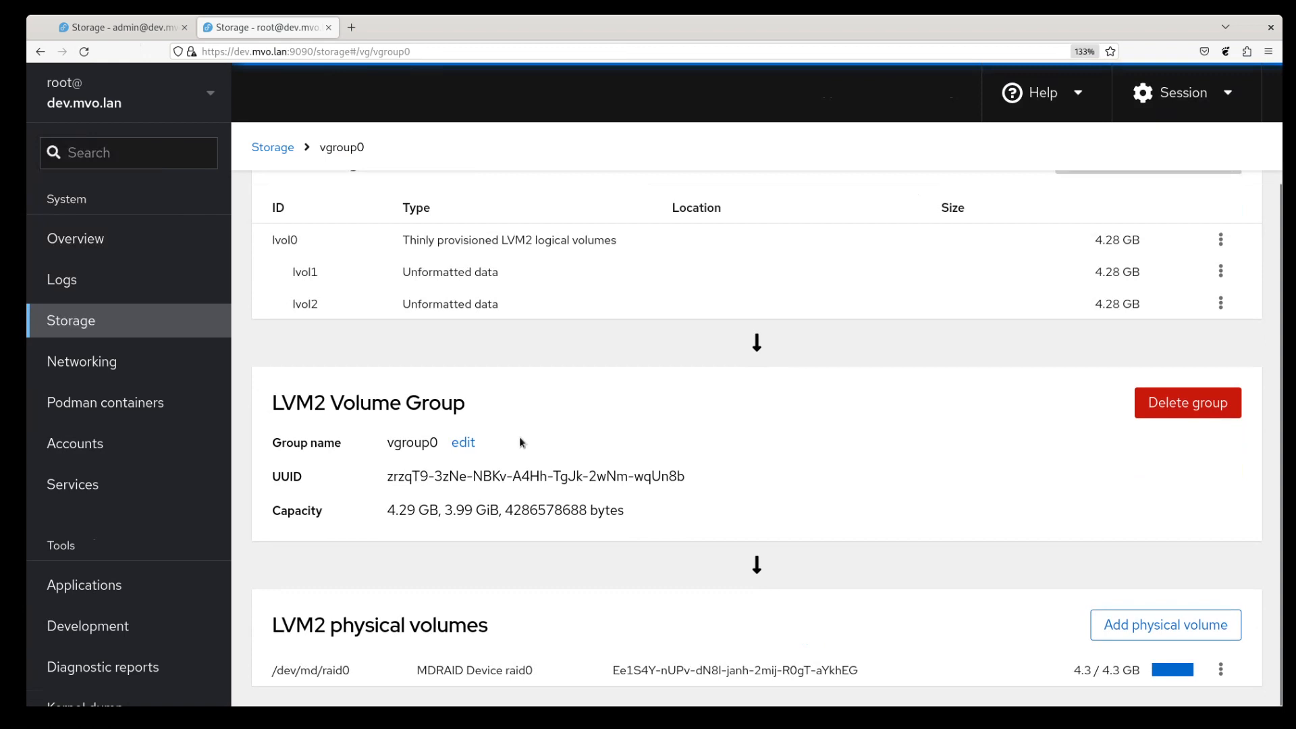
{"action": "scroll", "coordinate": [520, 436], "scroll_direction": "up", "scroll_amount": 1}
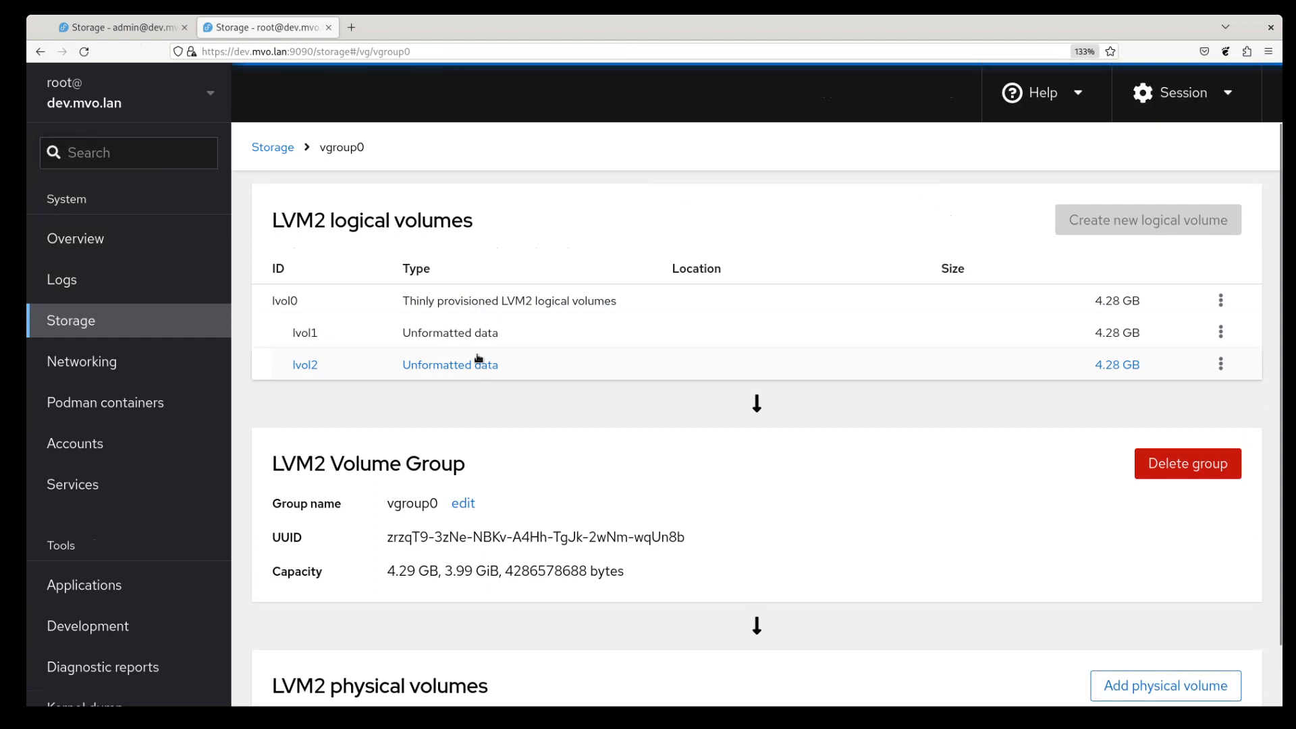
- Start formatting lvol1 with LUKS2 encryption, then enter and confirm the passphrase
{"action": "left_click", "coordinate": [1221, 332]}
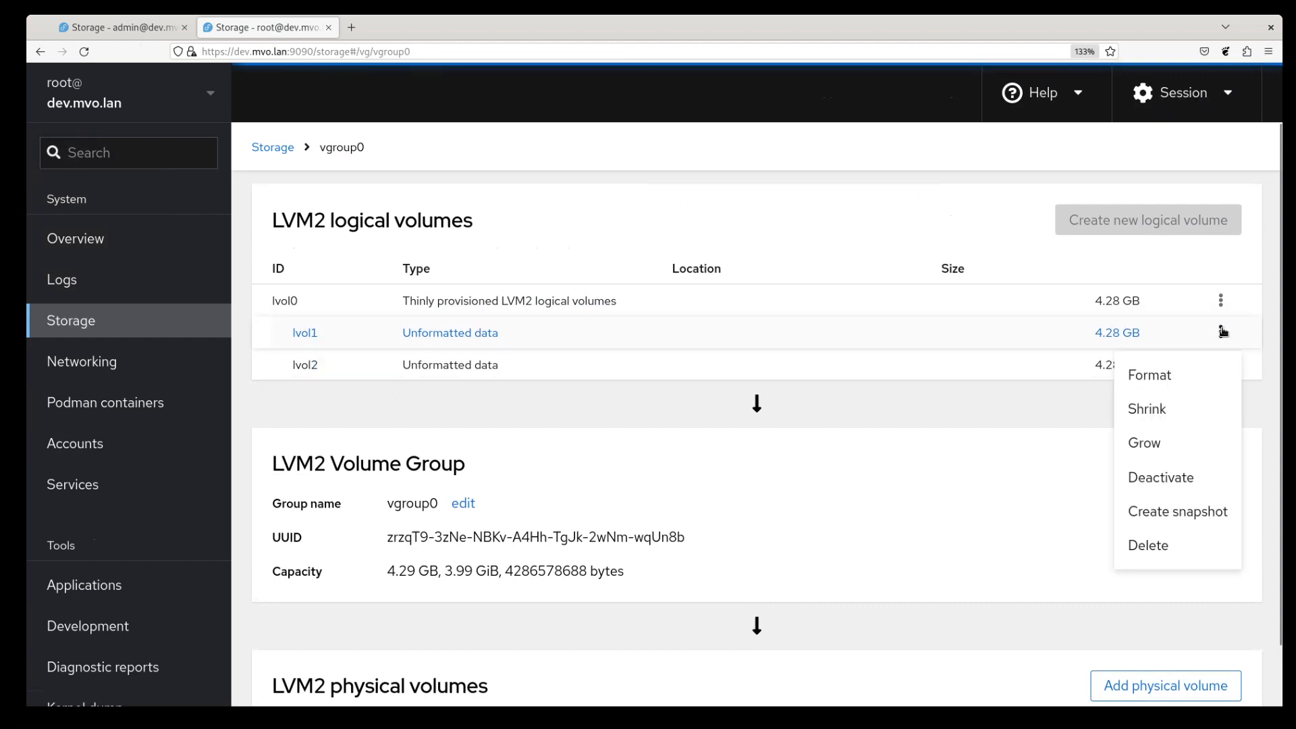
{"action": "left_click", "coordinate": [1184, 380]}
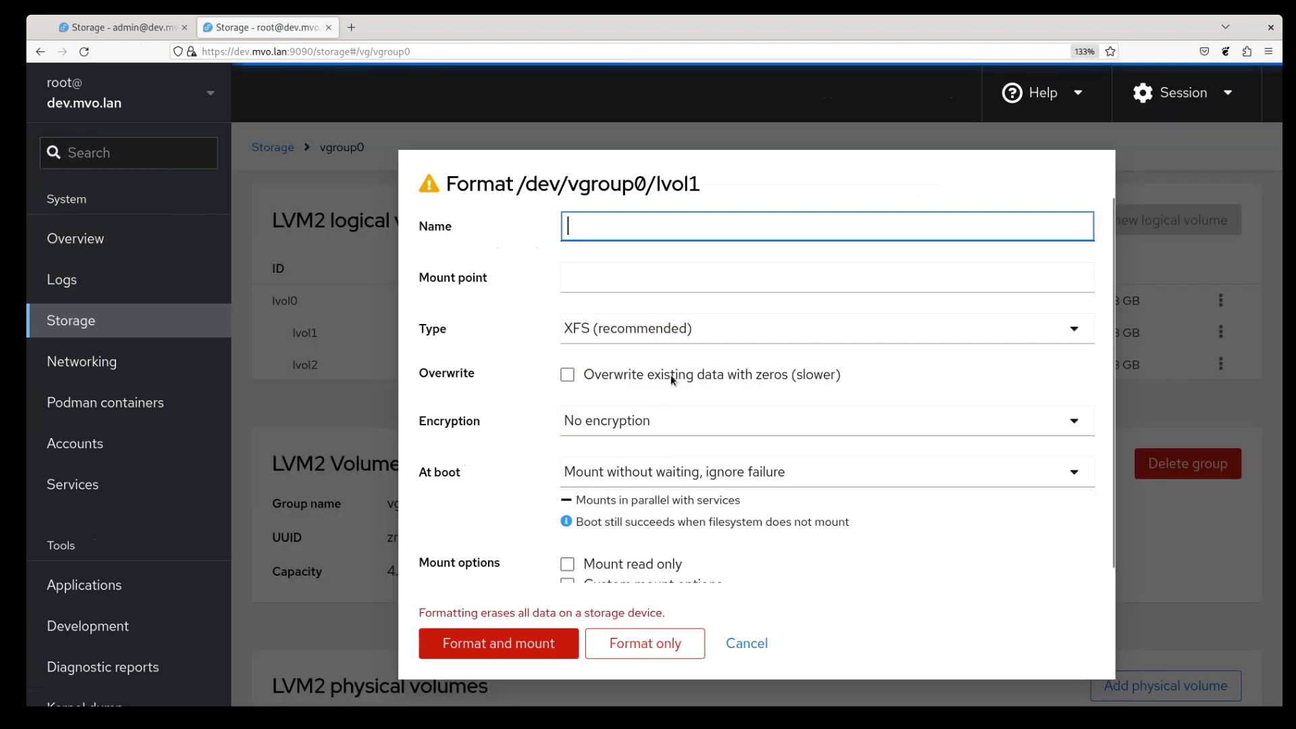
{"action": "left_click", "coordinate": [741, 417]}
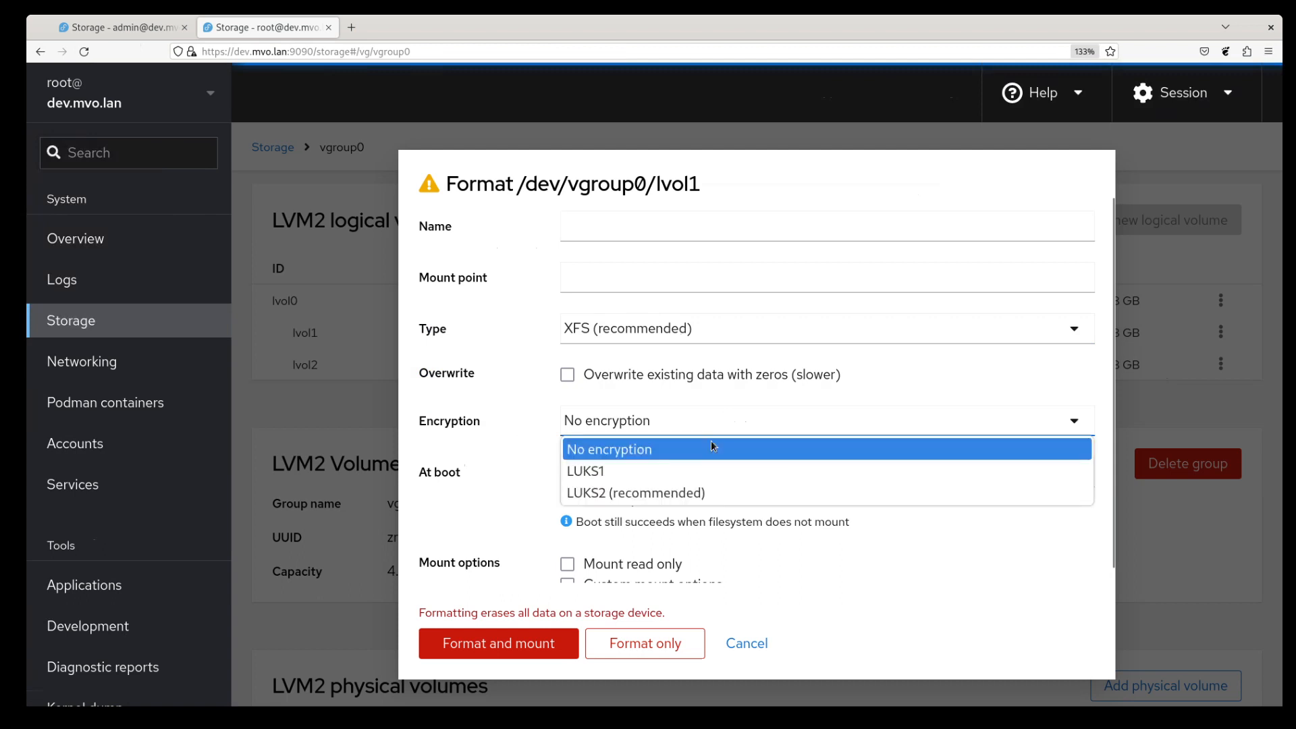
{"action": "left_click", "coordinate": [681, 497]}
{"action": "left_click", "coordinate": [731, 475]}
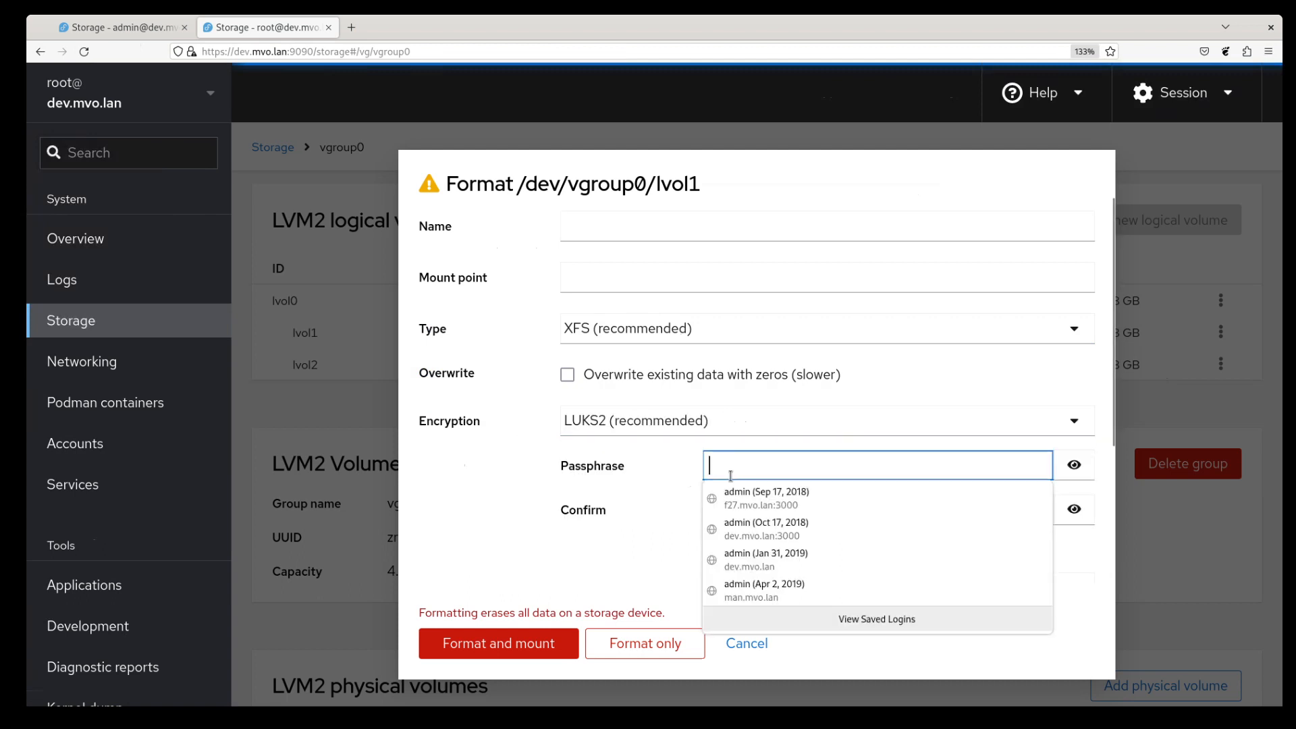
{"action": "type", "text": "foobar"}
{"action": "key", "text": "Tab"}
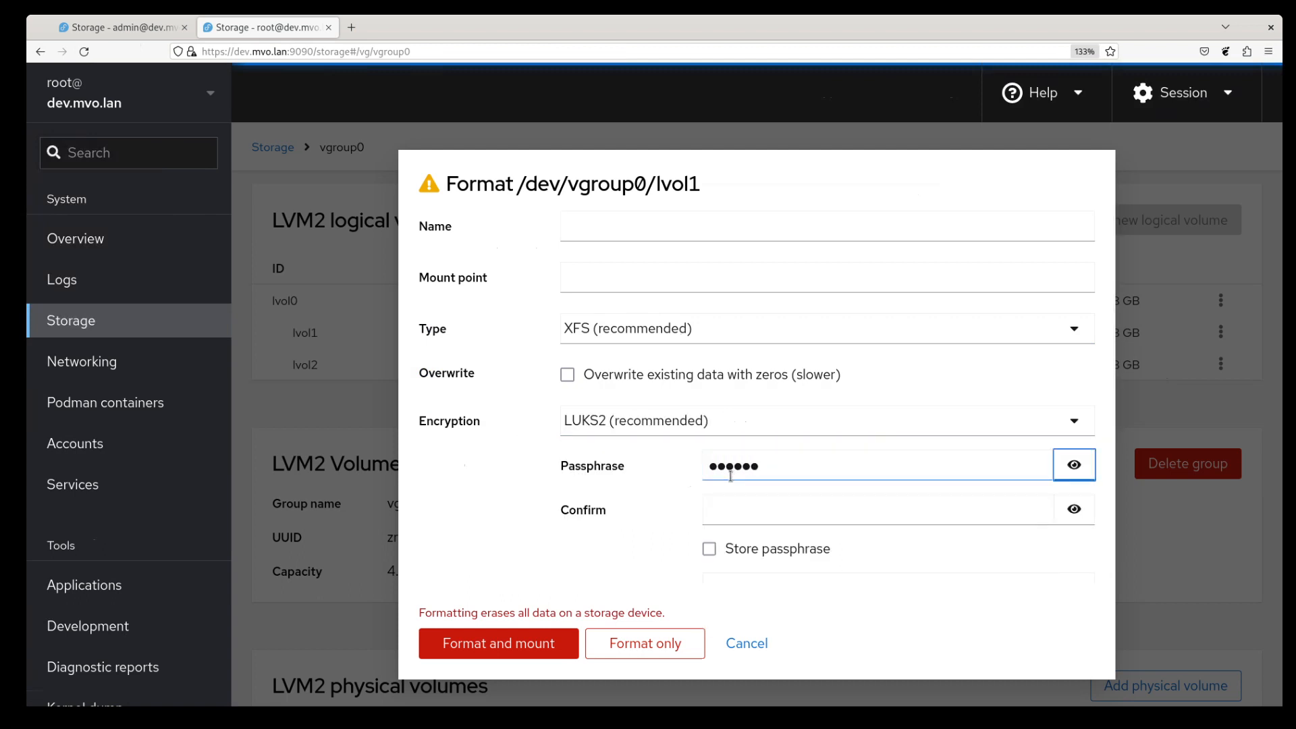
{"action": "key", "text": "Tab"}
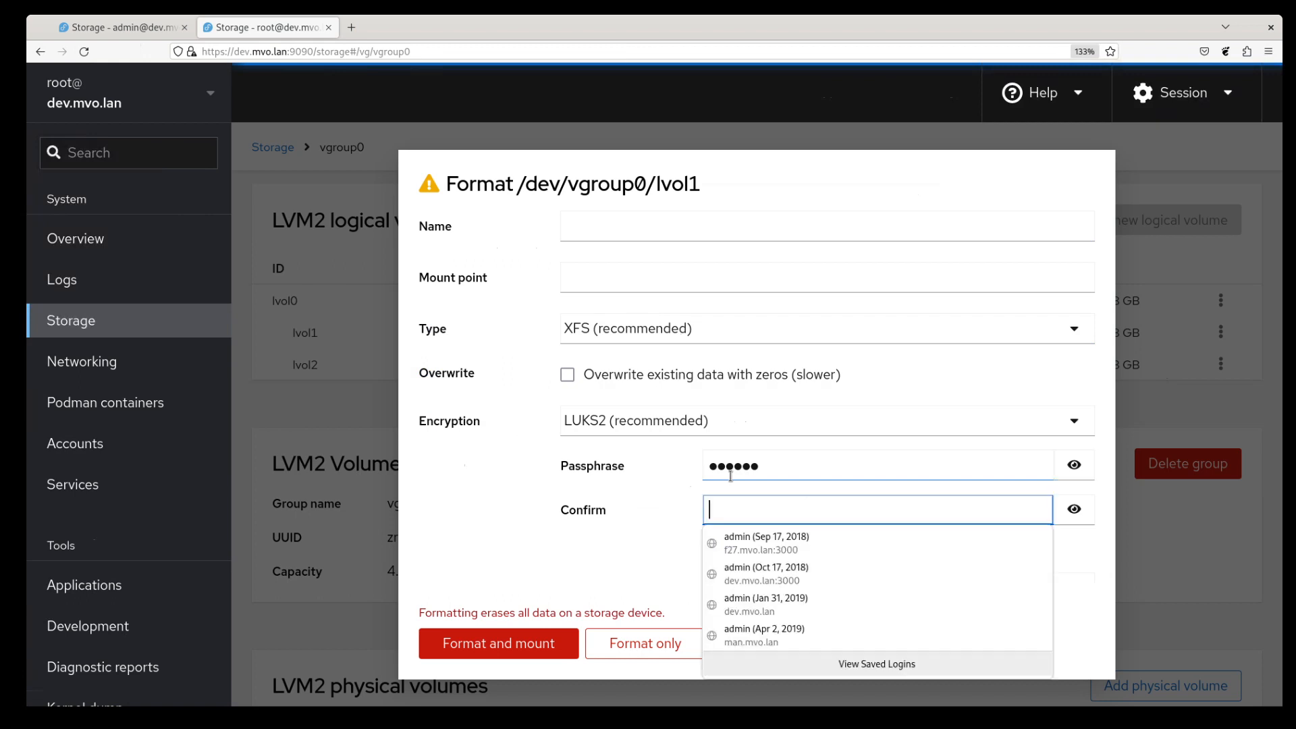
{"action": "type", "text": "foobar"}
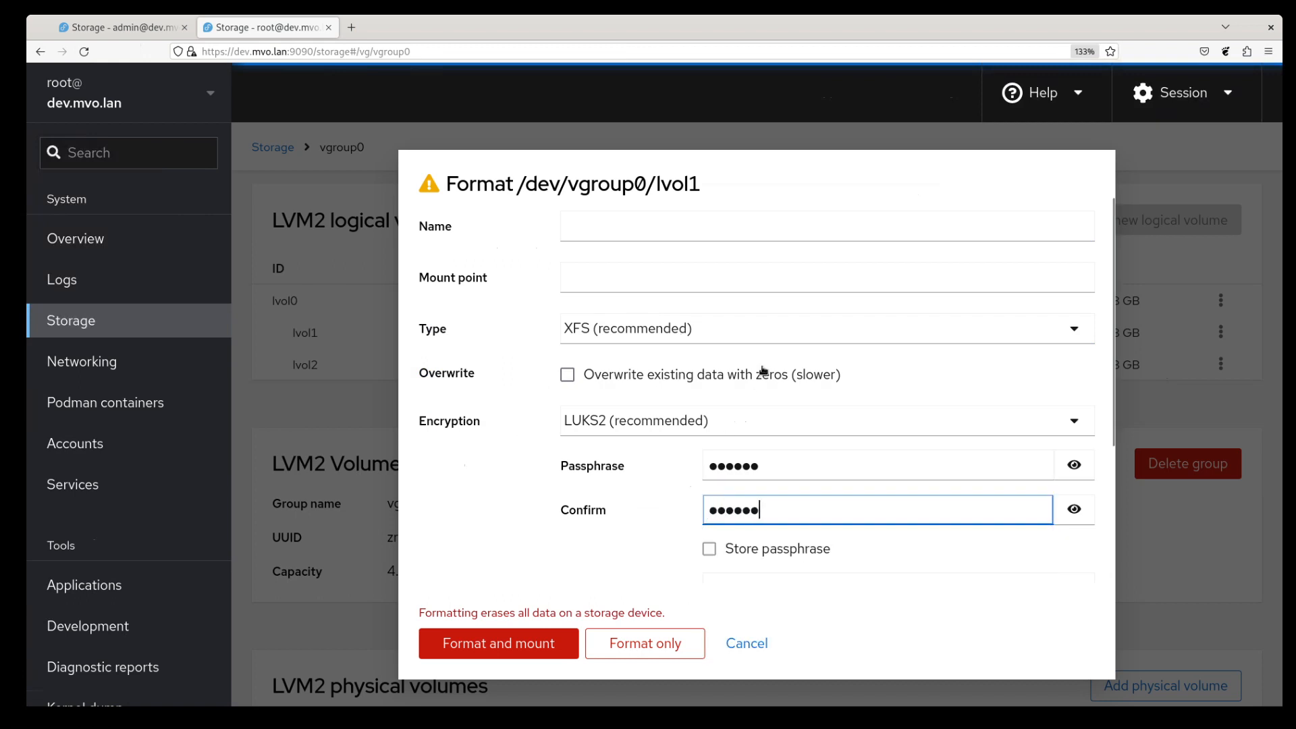
- Set the mount point to /run/foo, then format and mount lvol1 as XFS
{"action": "scroll", "coordinate": [885, 332], "scroll_direction": "down", "scroll_amount": 3}
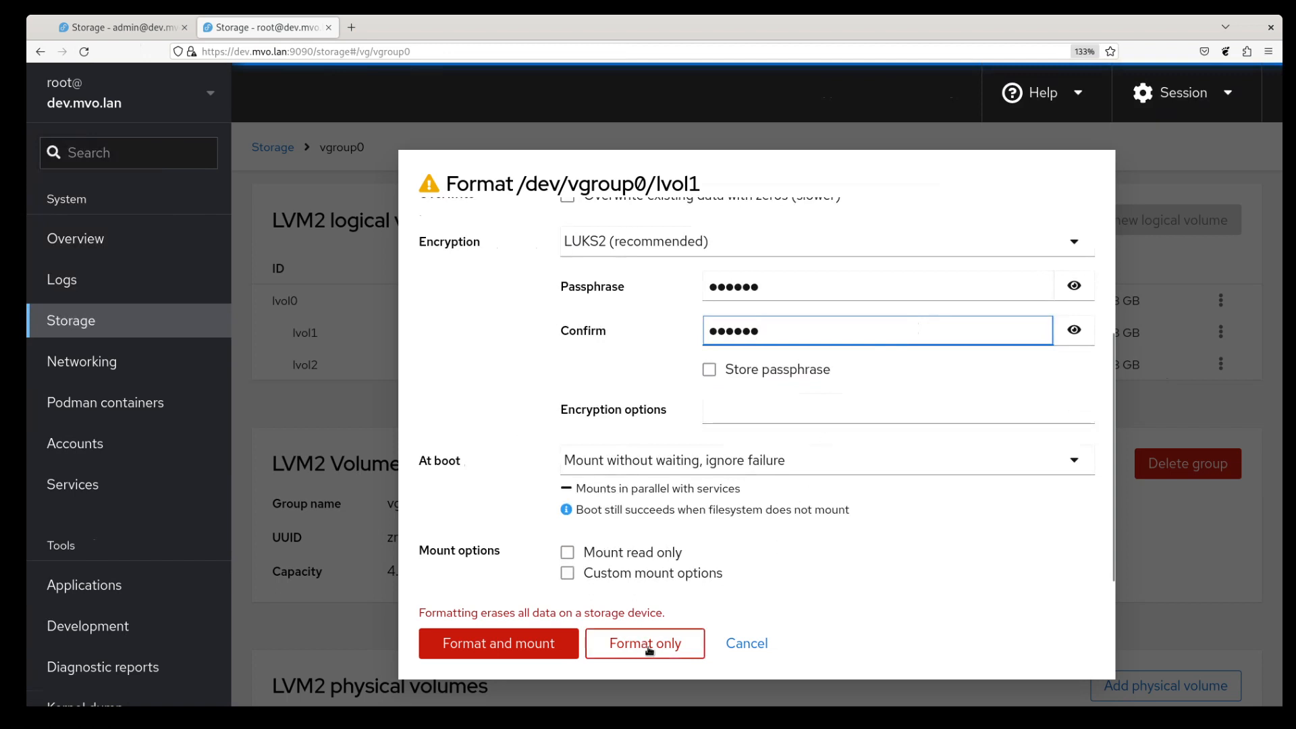
{"action": "scroll", "coordinate": [649, 432], "scroll_direction": "up", "scroll_amount": 3}
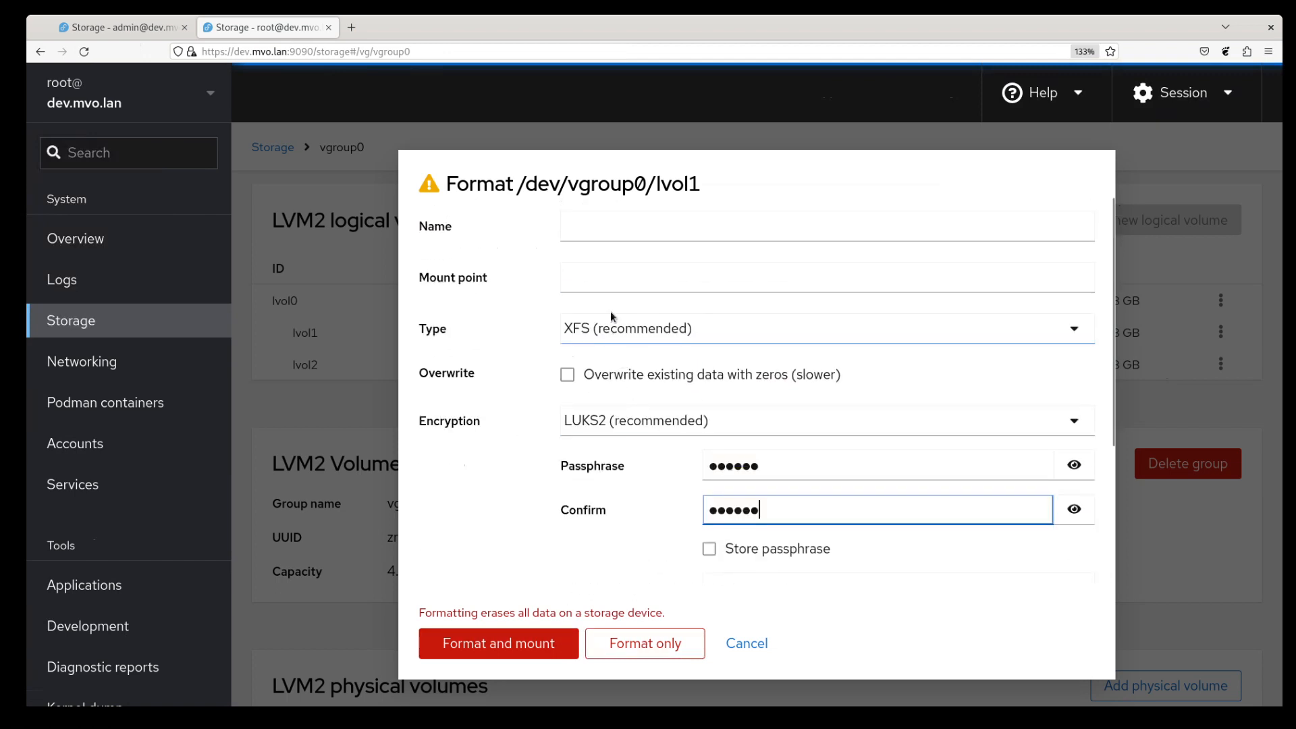
{"action": "left_click", "coordinate": [619, 280]}
{"action": "type", "text": "/run/"}
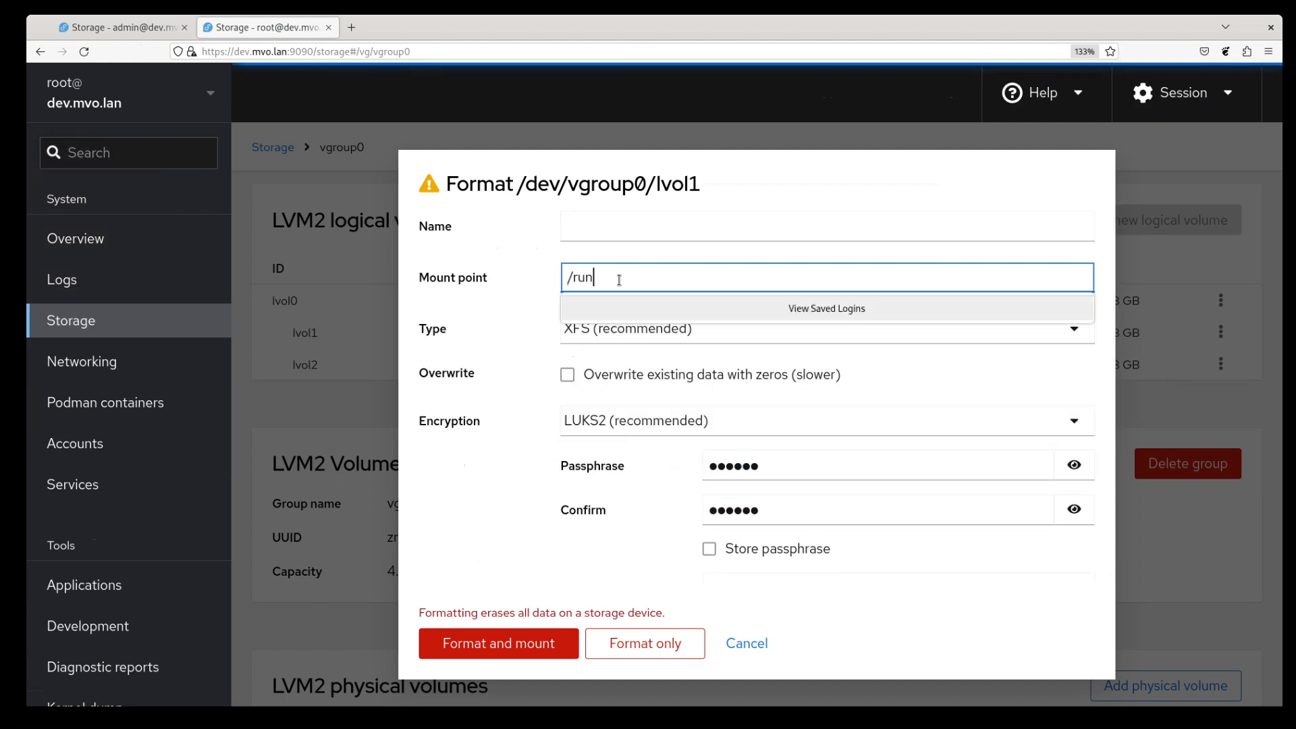
{"action": "type", "text": "foo"}
{"action": "scroll", "coordinate": [508, 415], "scroll_direction": "down", "scroll_amount": 3}
{"action": "left_click", "coordinate": [501, 643]}
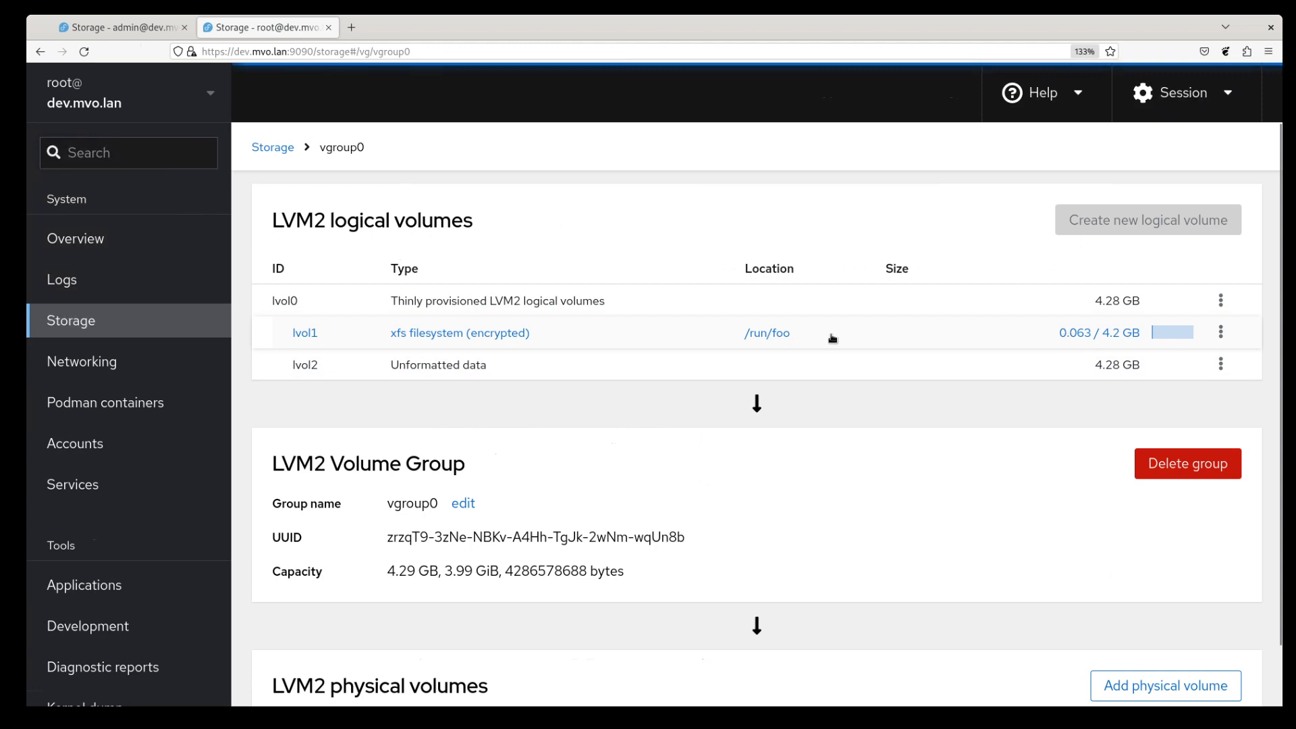
- Open lvol1's encrypted XFS page and review its LUKS2 encryption, slot-0 key and volume details
{"action": "left_click", "coordinate": [485, 340]}
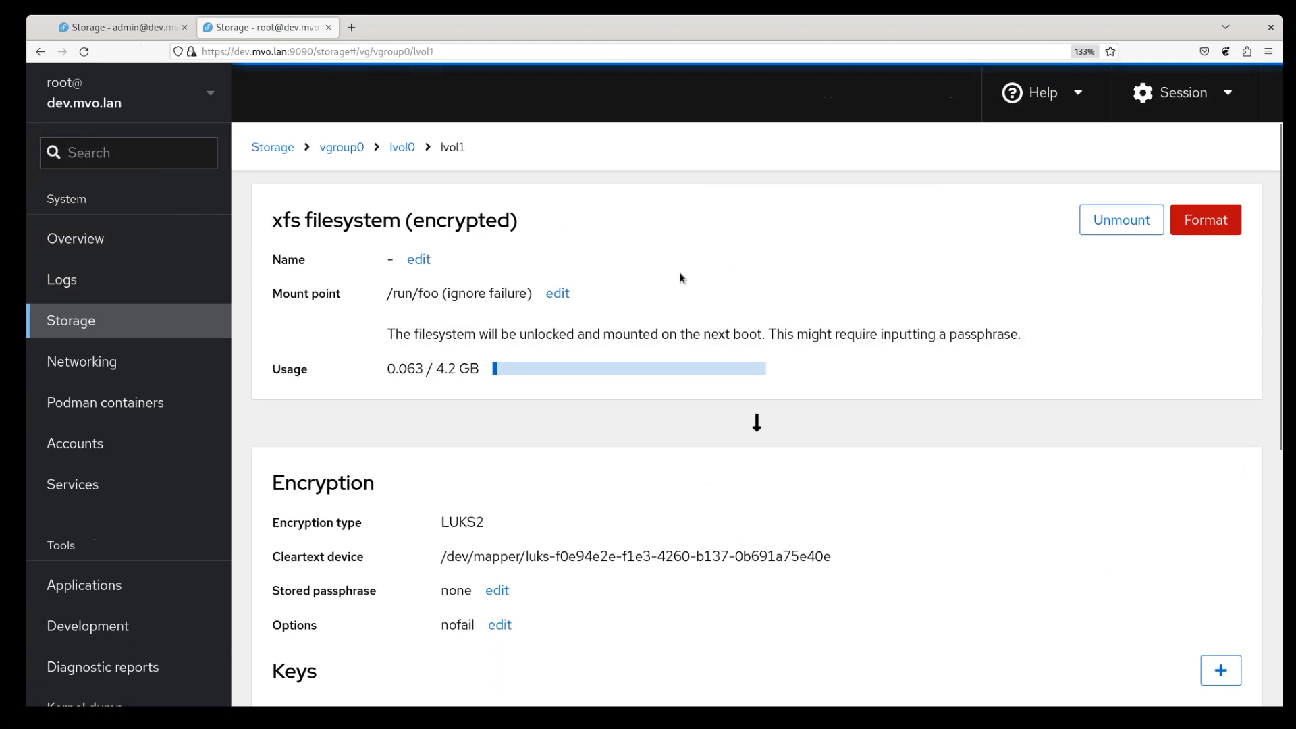
{"action": "scroll", "coordinate": [714, 395], "scroll_direction": "down", "scroll_amount": 3}
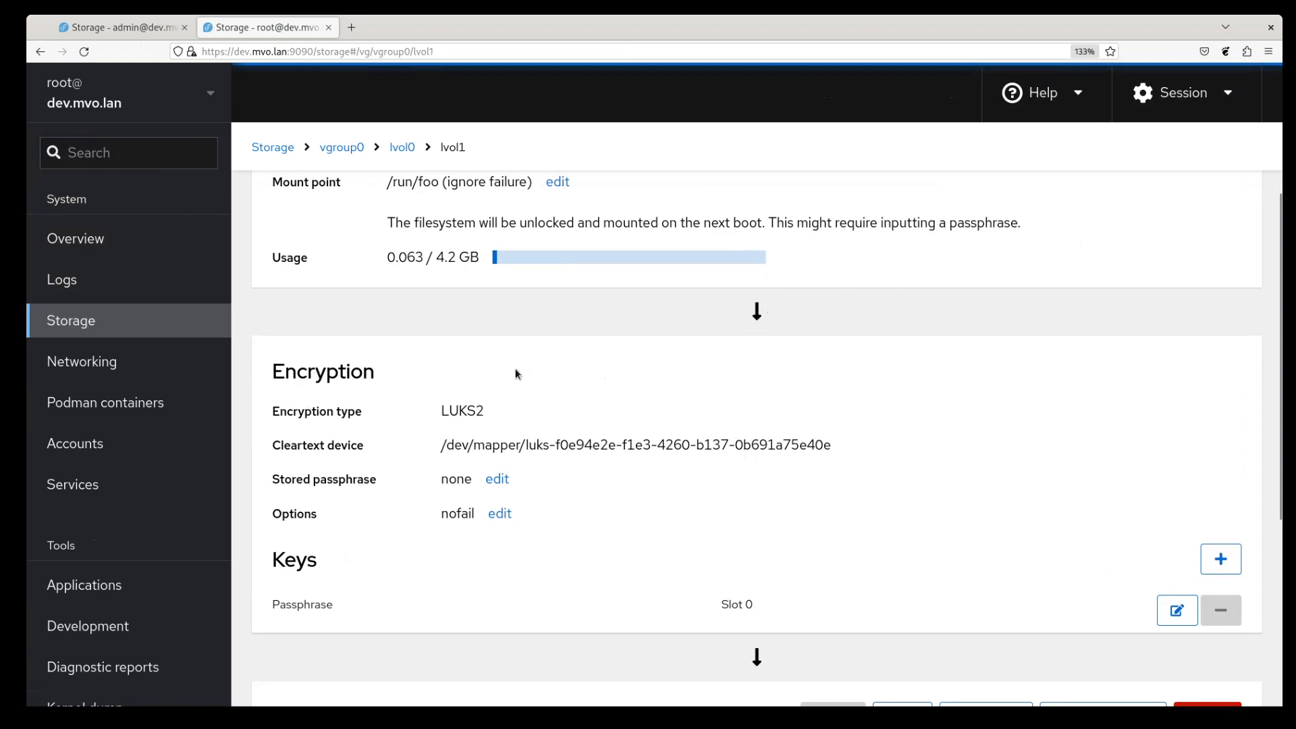
{"action": "scroll", "coordinate": [663, 389], "scroll_direction": "down", "scroll_amount": 6}
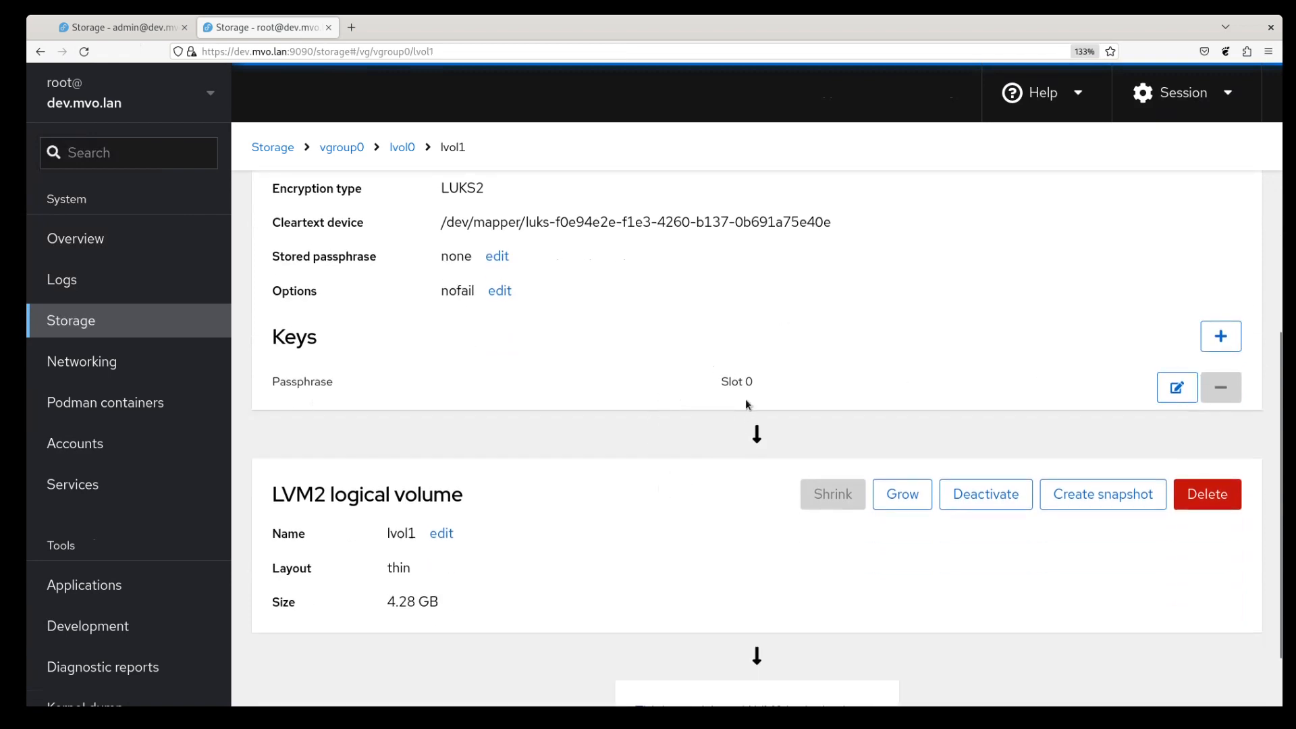
{"action": "scroll", "coordinate": [685, 443], "scroll_direction": "down", "scroll_amount": 2}
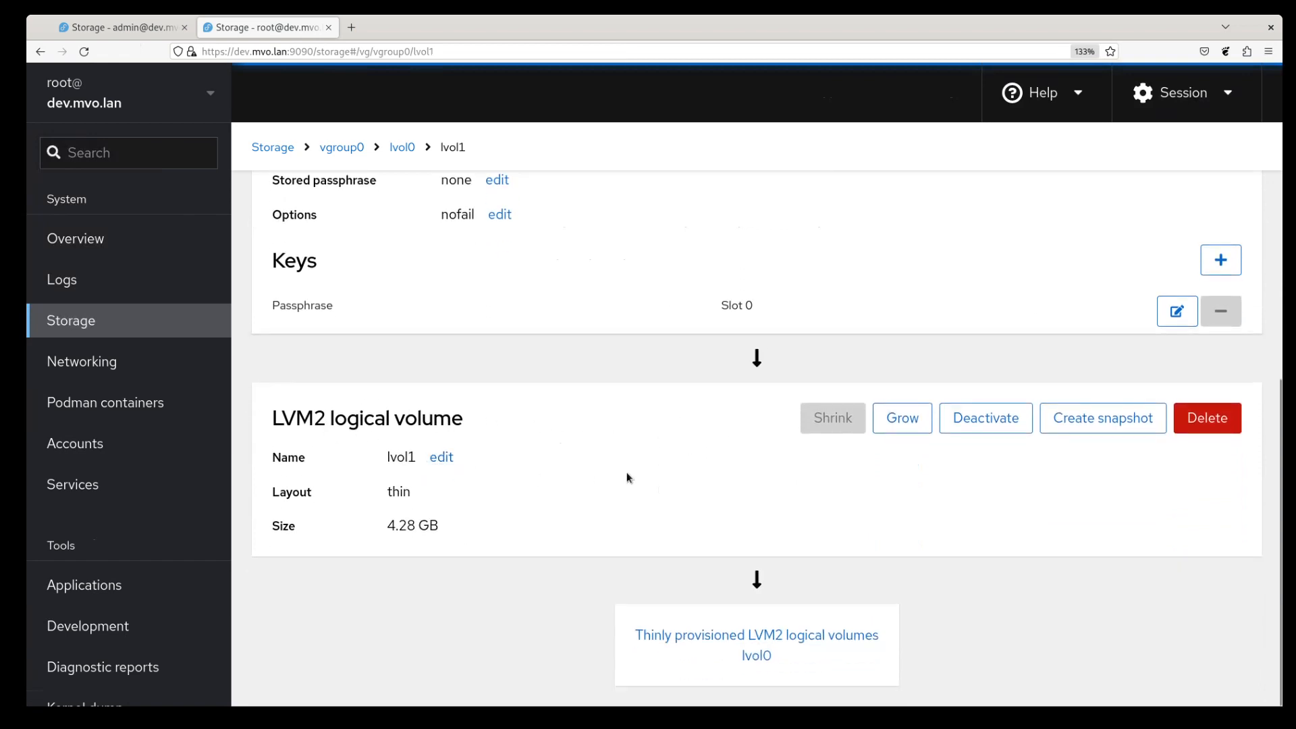
- Go up through the lvol0 and vgroup0 pages to the Storage overview's device list
{"action": "left_click", "coordinate": [769, 641]}
{"action": "scroll", "coordinate": [699, 534], "scroll_direction": "up", "scroll_amount": 1}
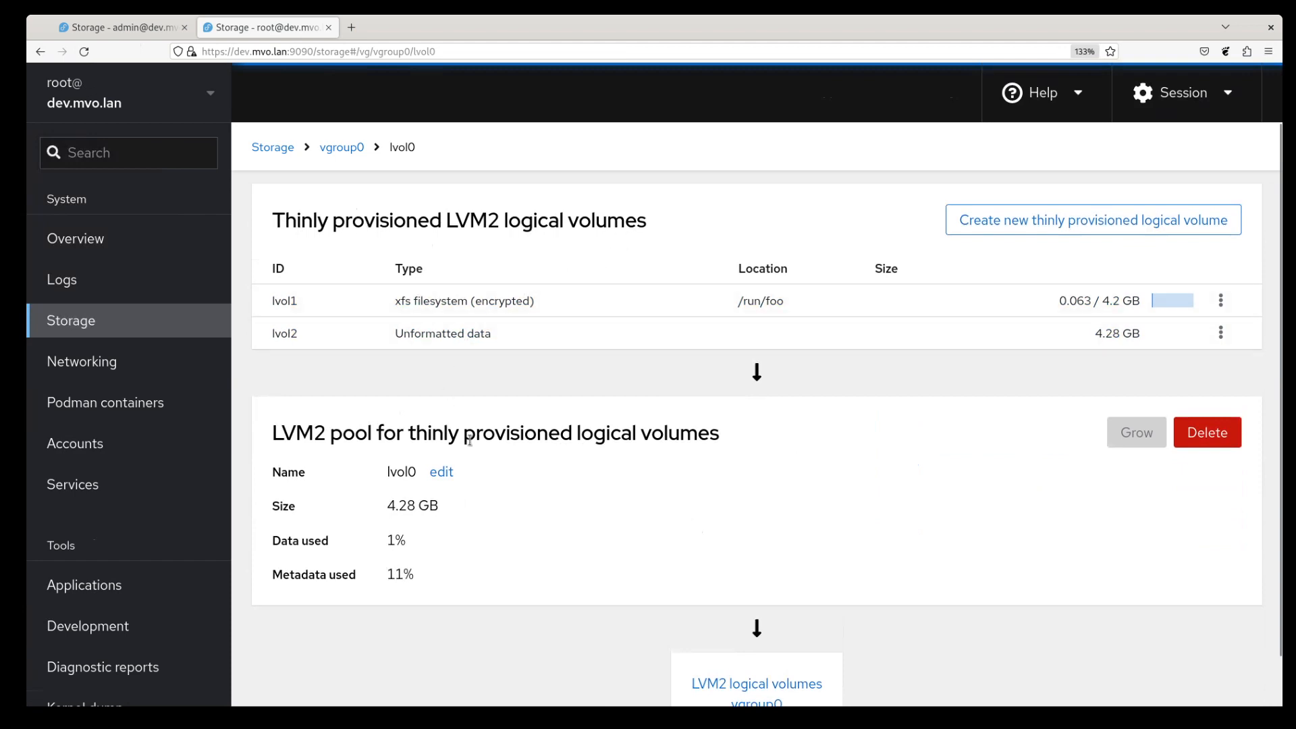
{"action": "scroll", "coordinate": [688, 553], "scroll_direction": "down", "scroll_amount": 1}
{"action": "scroll", "coordinate": [689, 552], "scroll_direction": "down", "scroll_amount": 1}
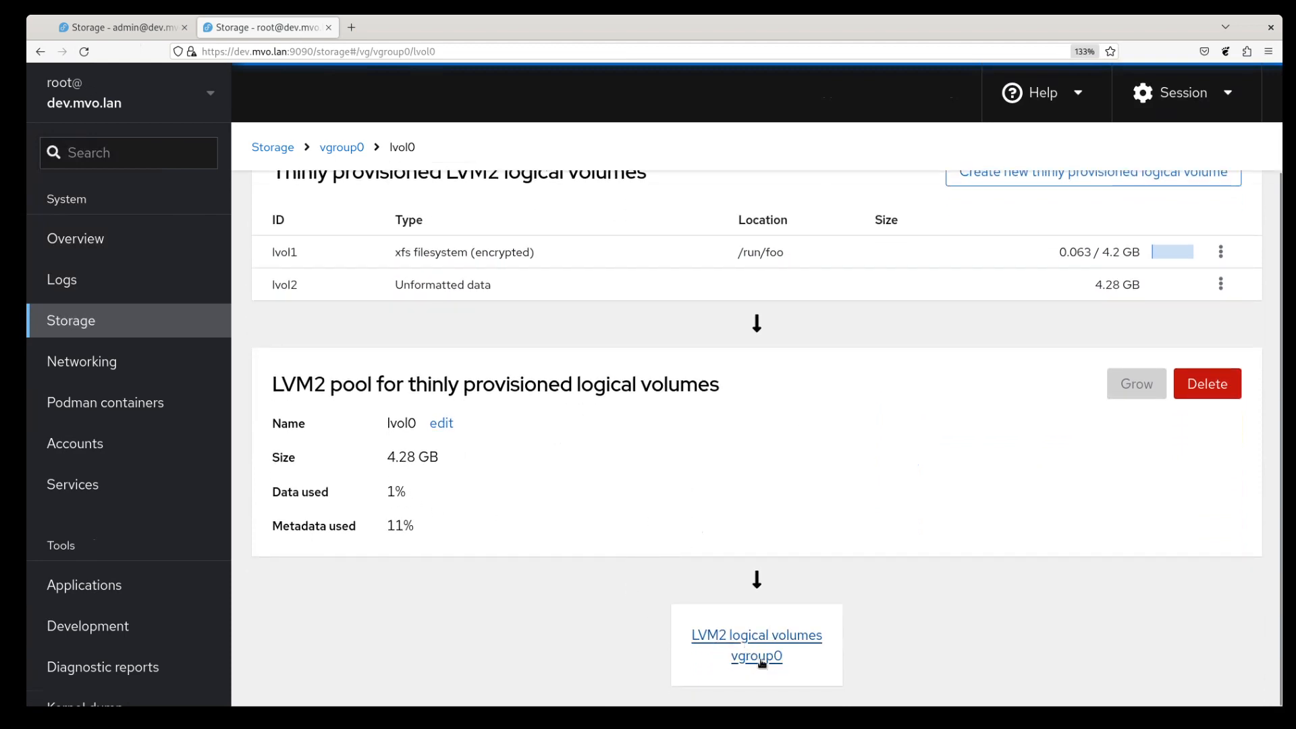
{"action": "left_click", "coordinate": [759, 658]}
{"action": "scroll", "coordinate": [660, 448], "scroll_direction": "up", "scroll_amount": 1}
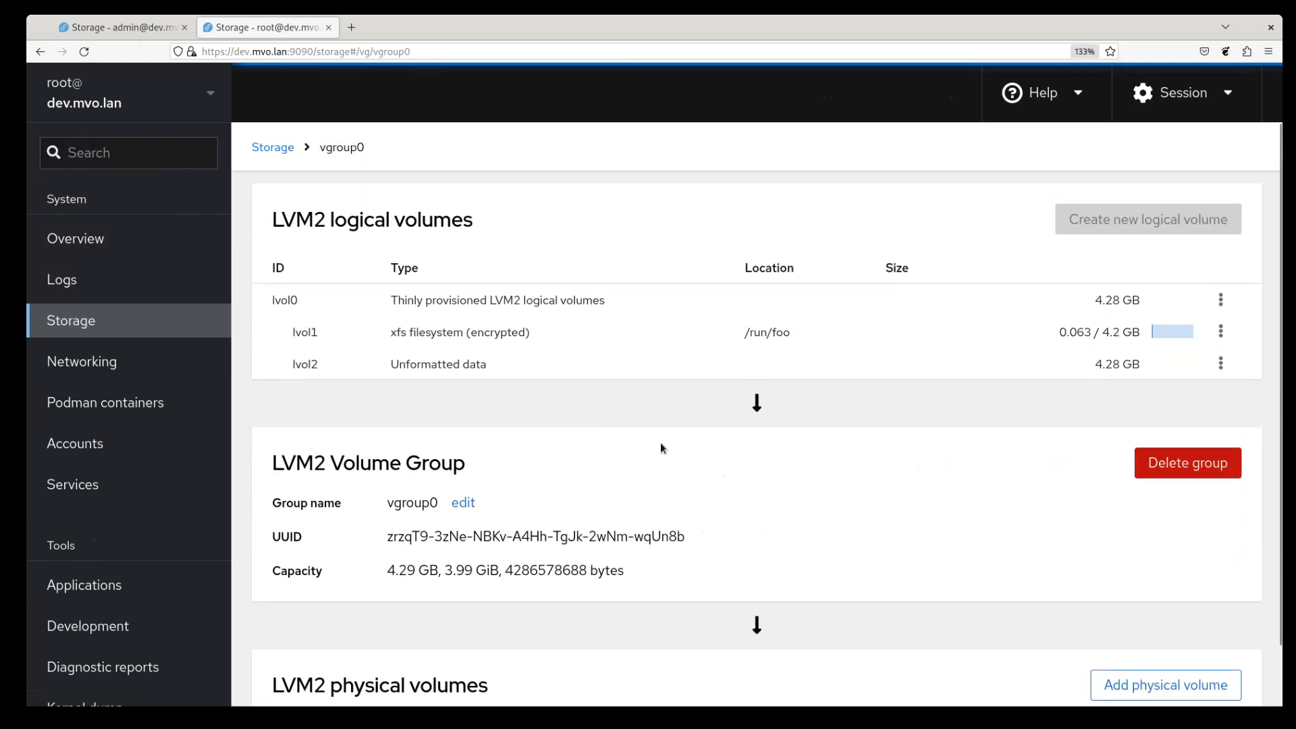
{"action": "left_click", "coordinate": [292, 149]}
{"action": "scroll", "coordinate": [666, 344], "scroll_direction": "down", "scroll_amount": 5}
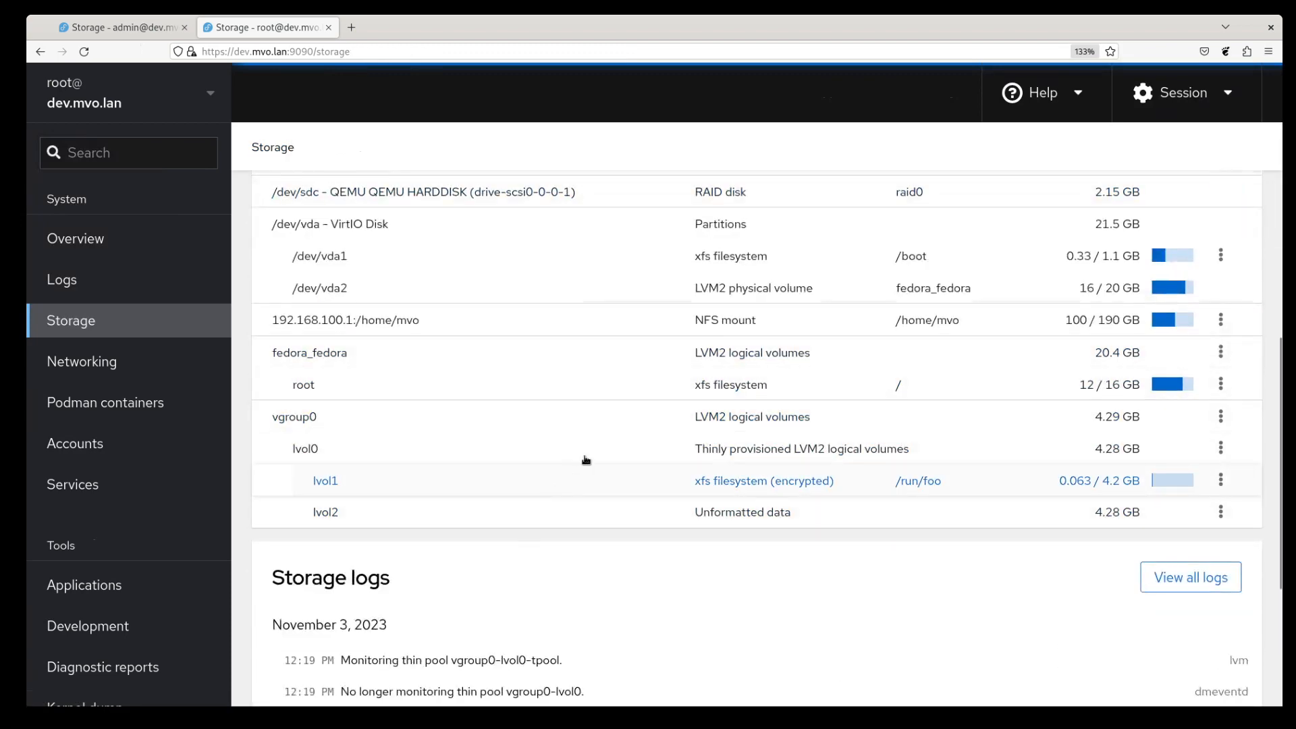
- Open the lvol0 thin pool page, showing 1% data and 11% metadata used
{"action": "left_click", "coordinate": [1221, 448]}
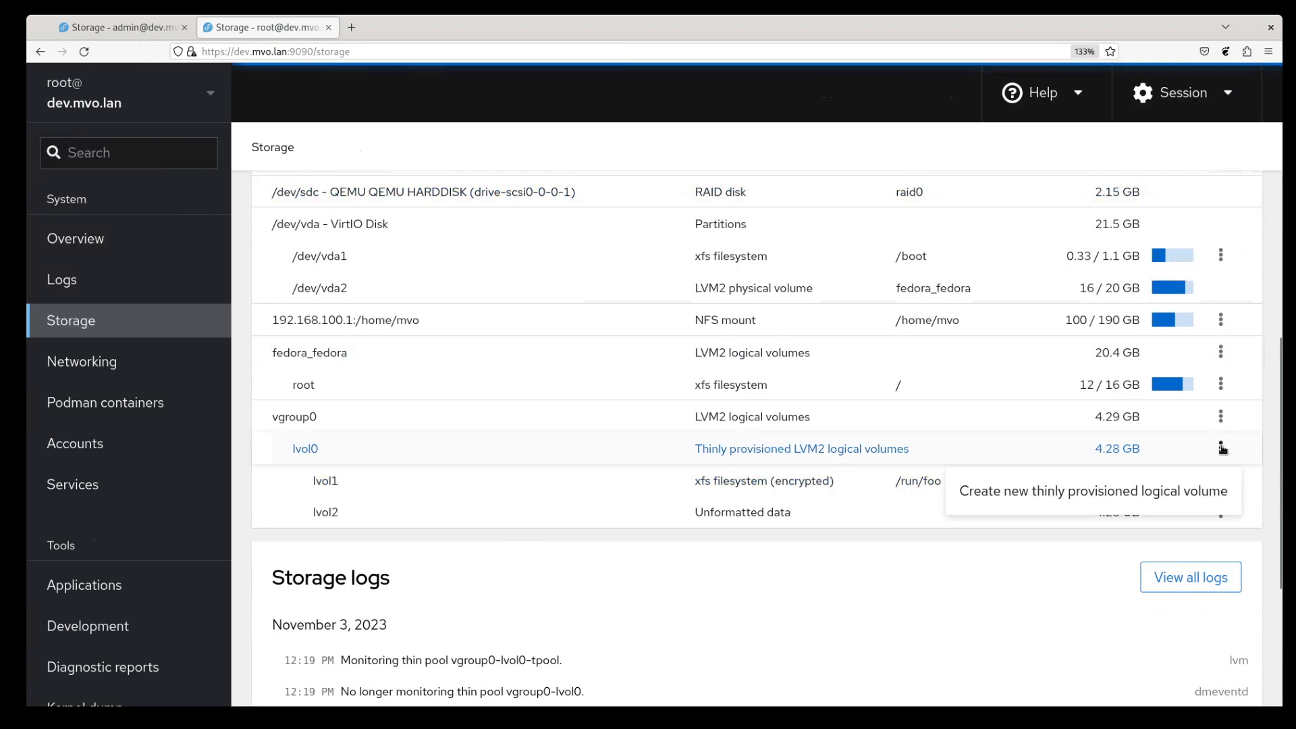
{"action": "left_click", "coordinate": [1222, 448]}
{"action": "left_click", "coordinate": [1222, 481]}
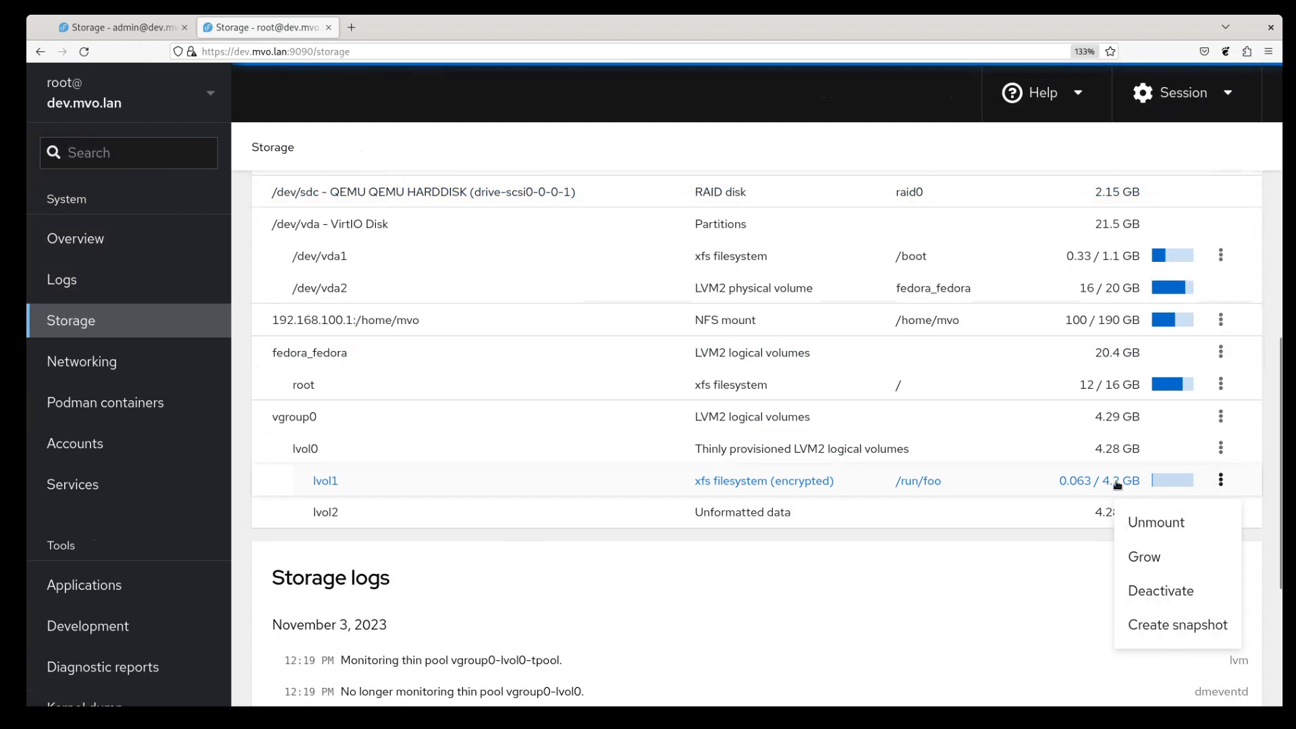
{"action": "left_click", "coordinate": [1221, 447]}
{"action": "left_click", "coordinate": [1224, 448]}
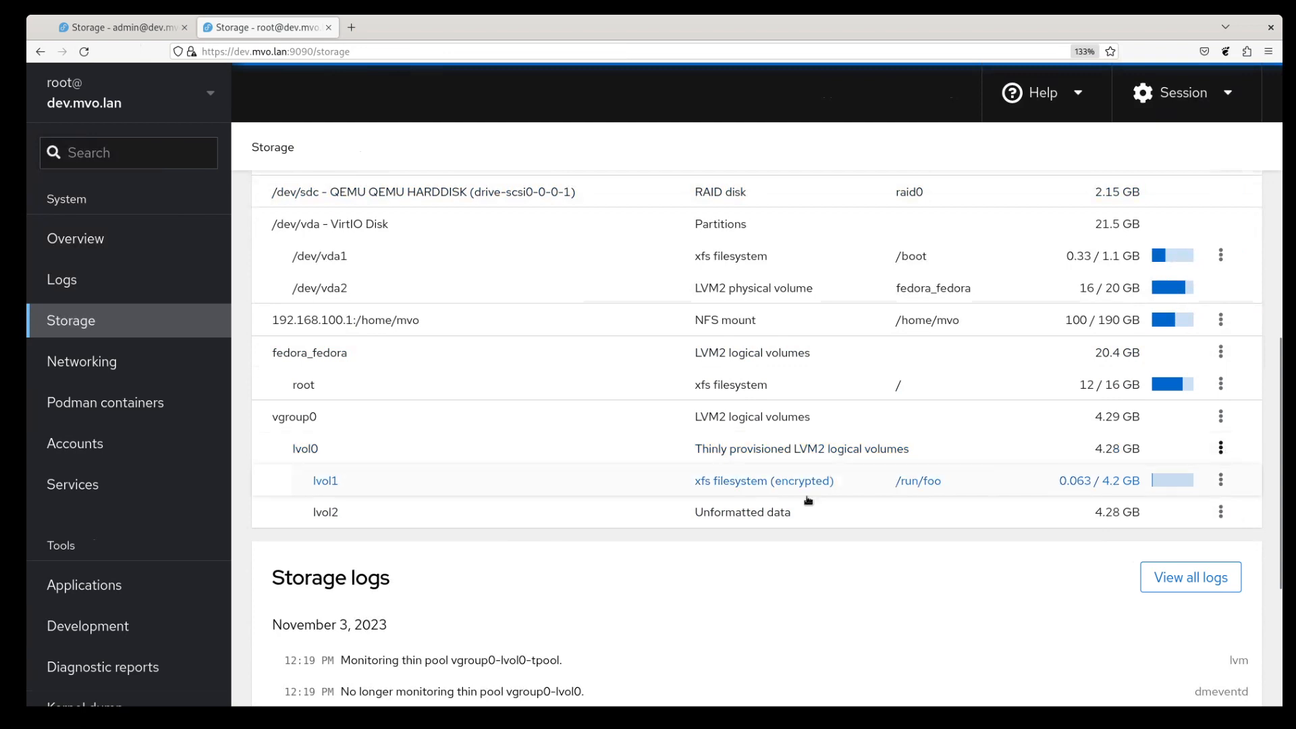
{"action": "left_click", "coordinate": [490, 447]}
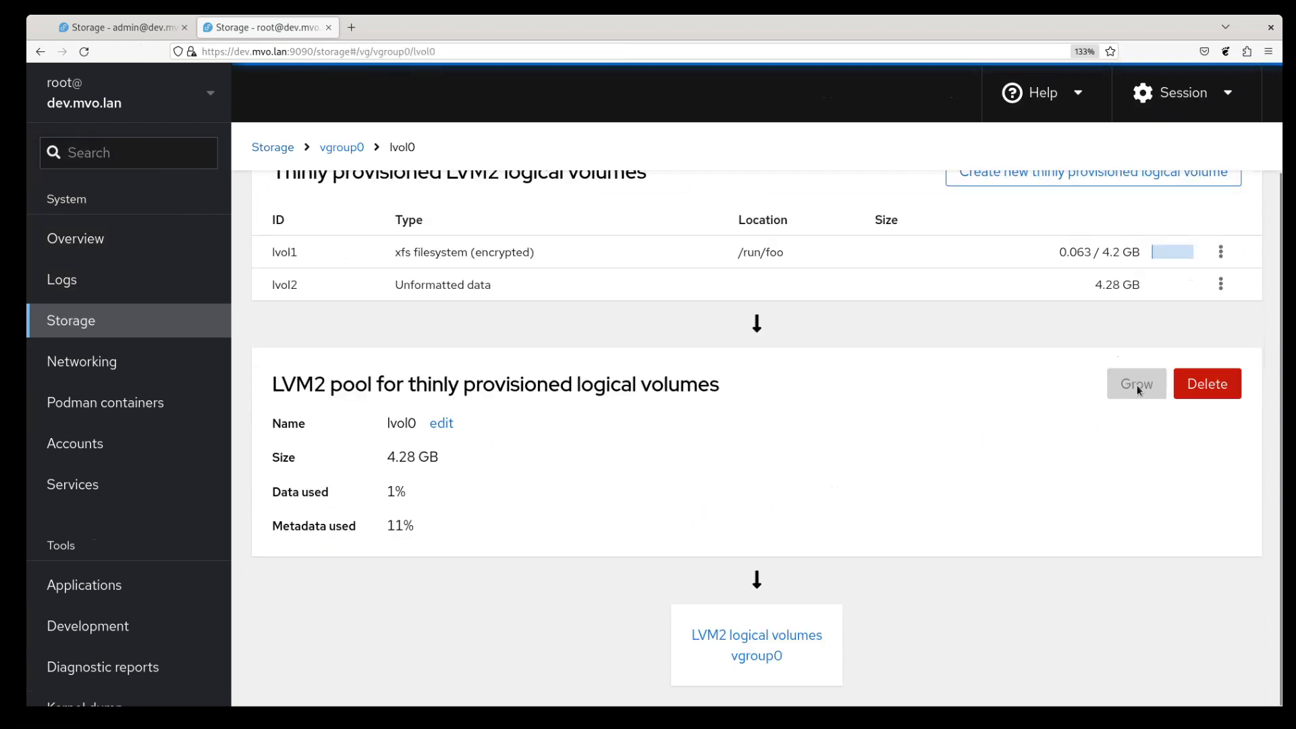
- Read the tooltip explaining lvol0's disabled Grow button, then return to the Storage overview
{"action": "mouse_move", "coordinate": [1139, 383]}
{"action": "scroll", "coordinate": [966, 489], "scroll_direction": "up", "scroll_amount": 1}
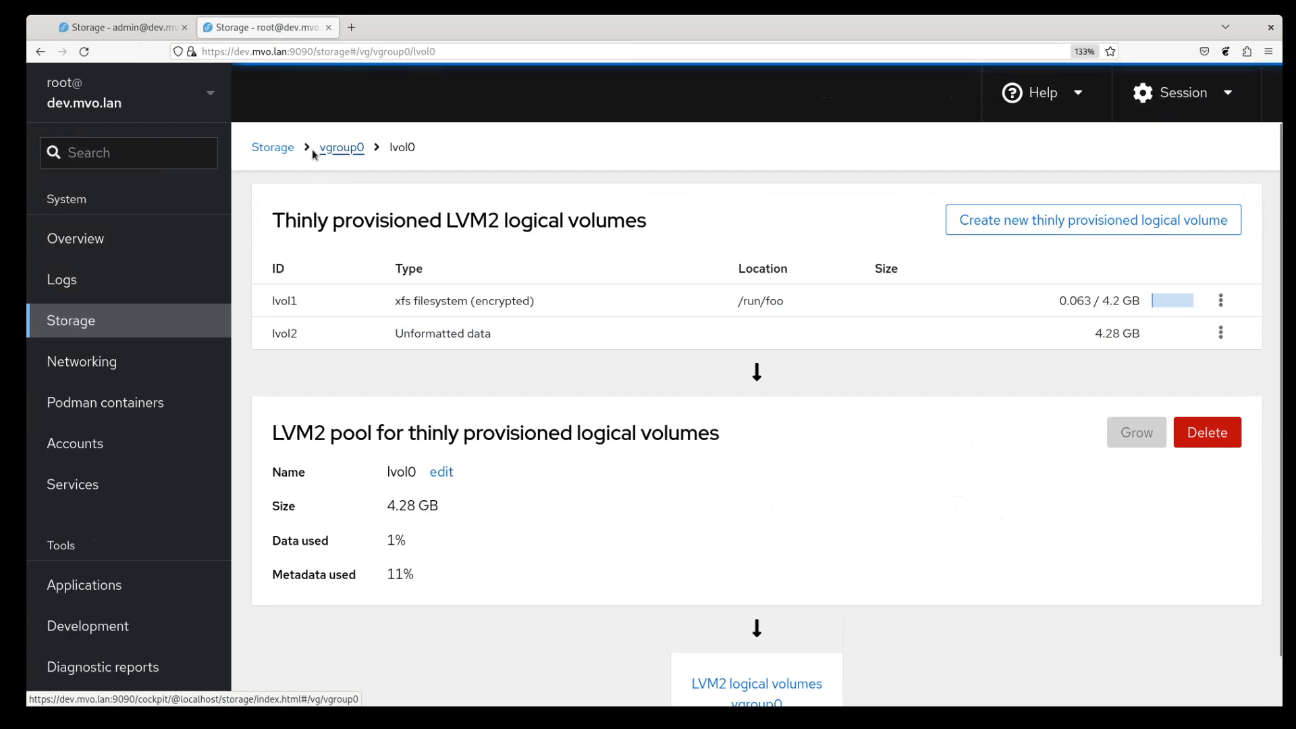
{"action": "left_click", "coordinate": [273, 149]}
{"action": "scroll", "coordinate": [540, 340], "scroll_direction": "down", "scroll_amount": 1}
{"action": "scroll", "coordinate": [540, 340], "scroll_direction": "down", "scroll_amount": 3}
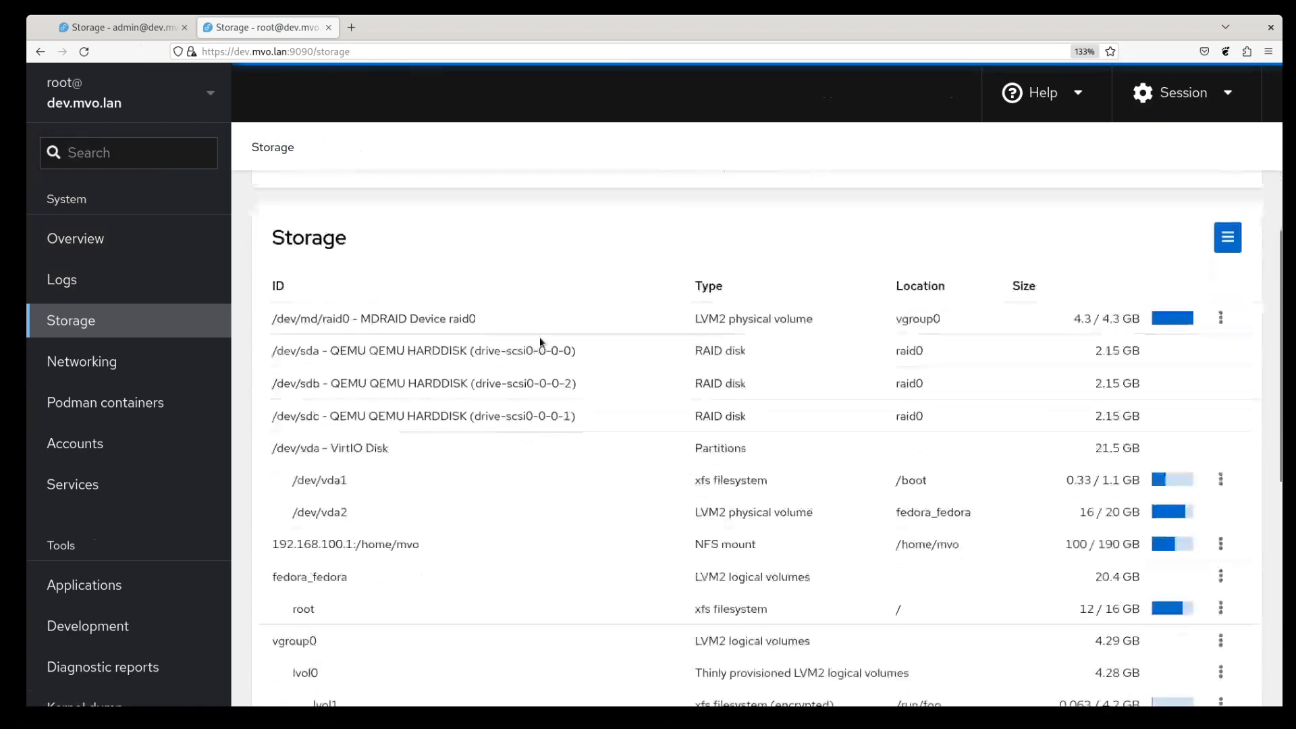
- In the first tab's Storage table, open vgroup0 to see /dev/md/raid0 and lvol0
{"action": "left_click", "coordinate": [131, 27]}
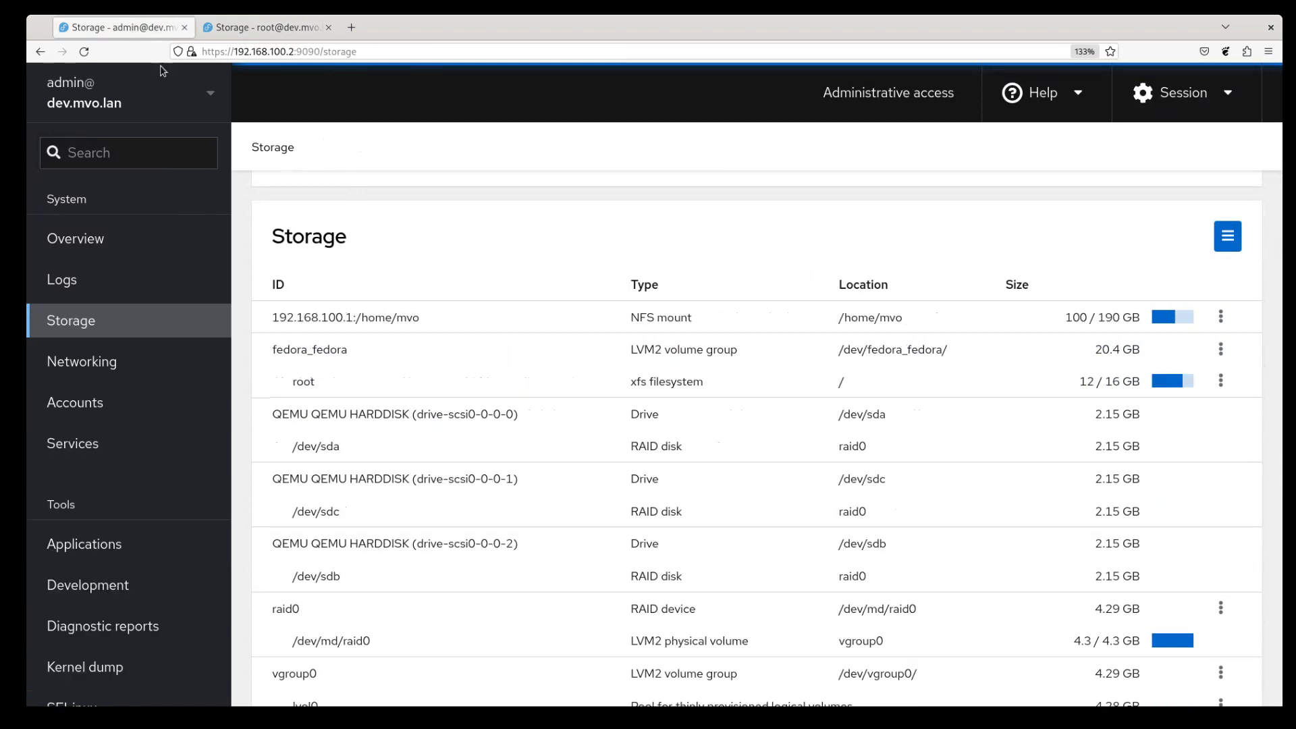
{"action": "scroll", "coordinate": [625, 286], "scroll_direction": "down", "scroll_amount": 3}
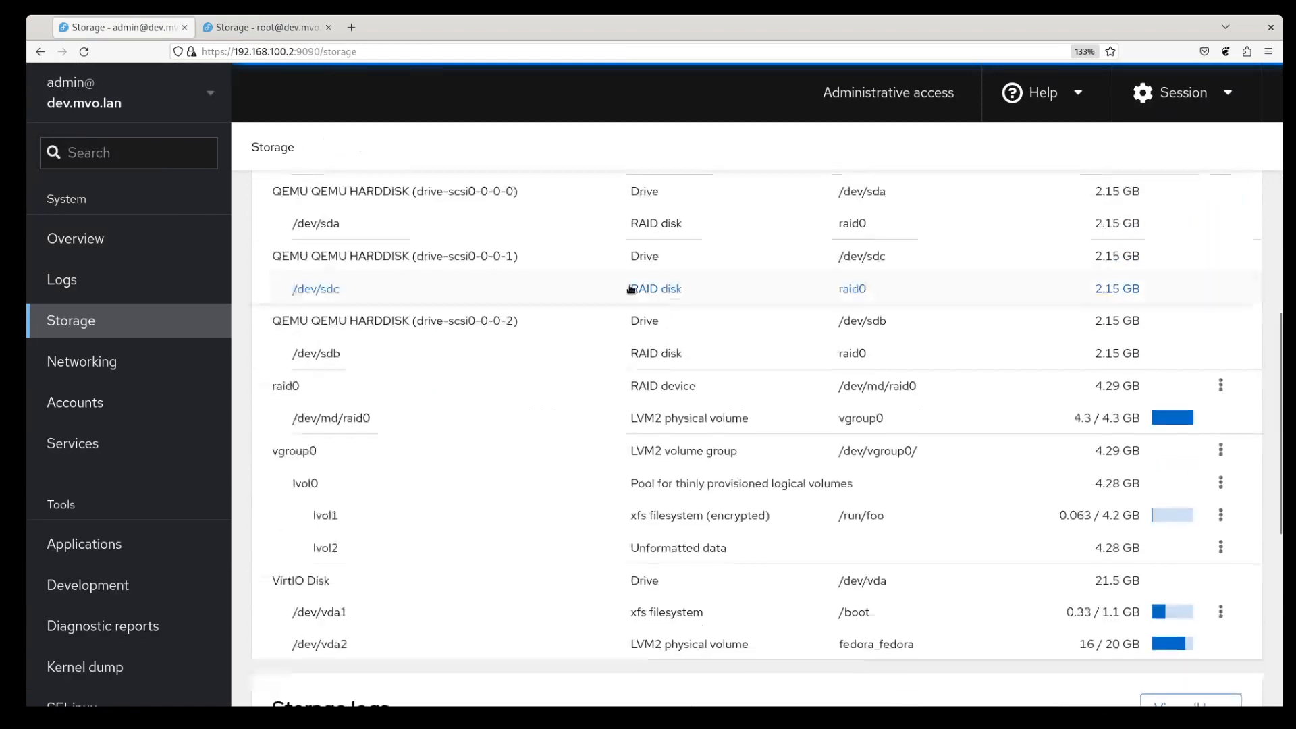
{"action": "scroll", "coordinate": [625, 291], "scroll_direction": "up", "scroll_amount": 2}
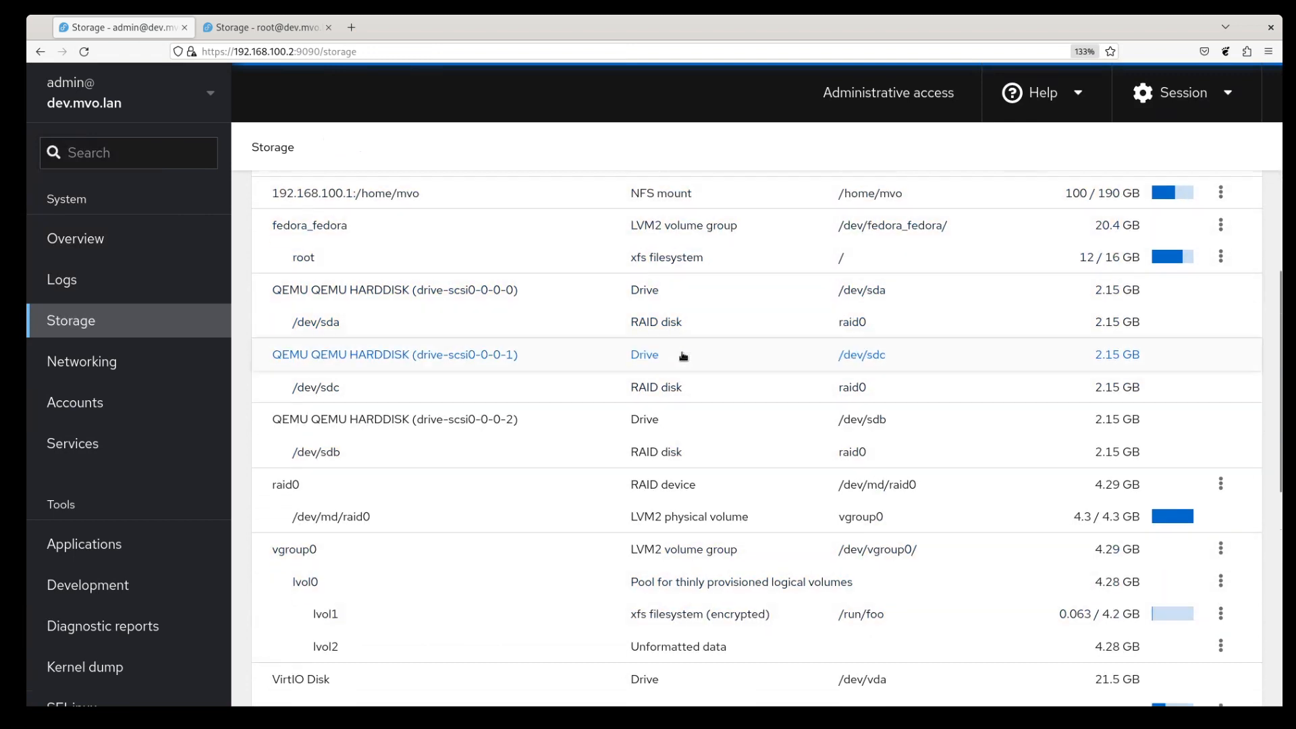
{"action": "scroll", "coordinate": [683, 353], "scroll_direction": "down", "scroll_amount": 3}
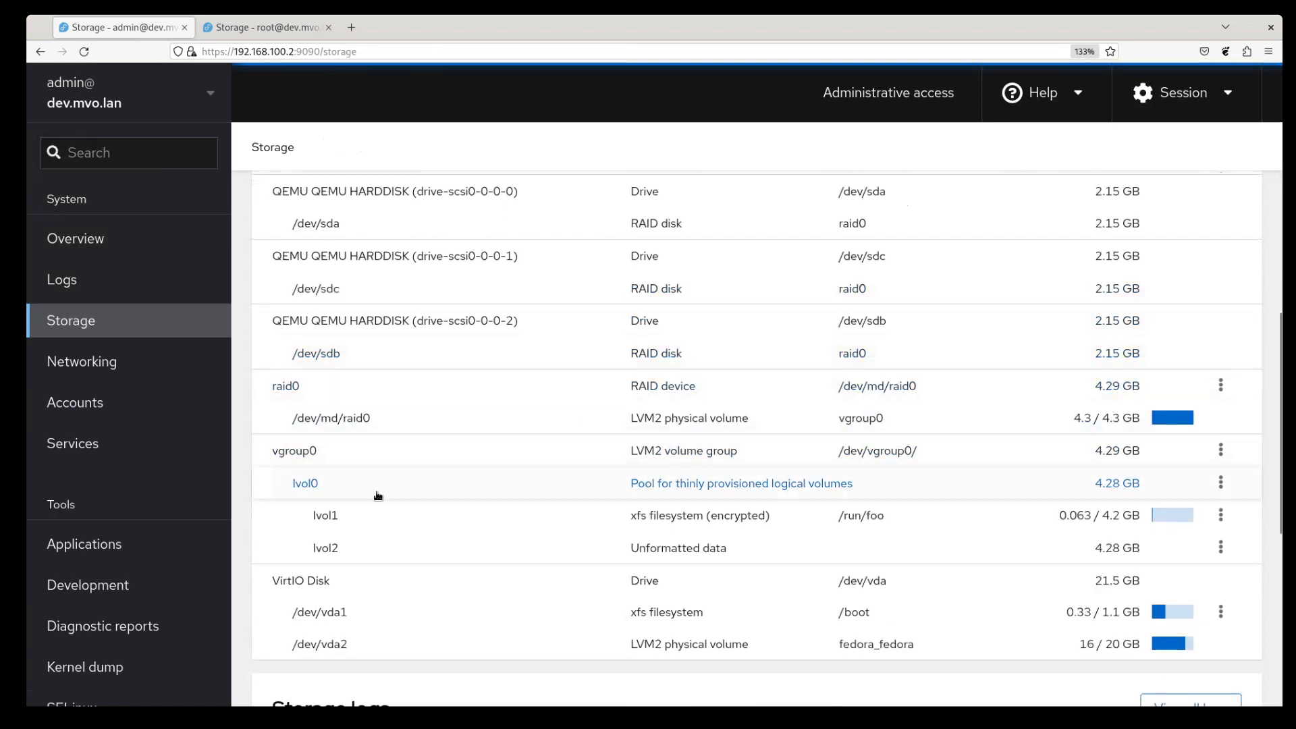
{"action": "left_click", "coordinate": [667, 457]}
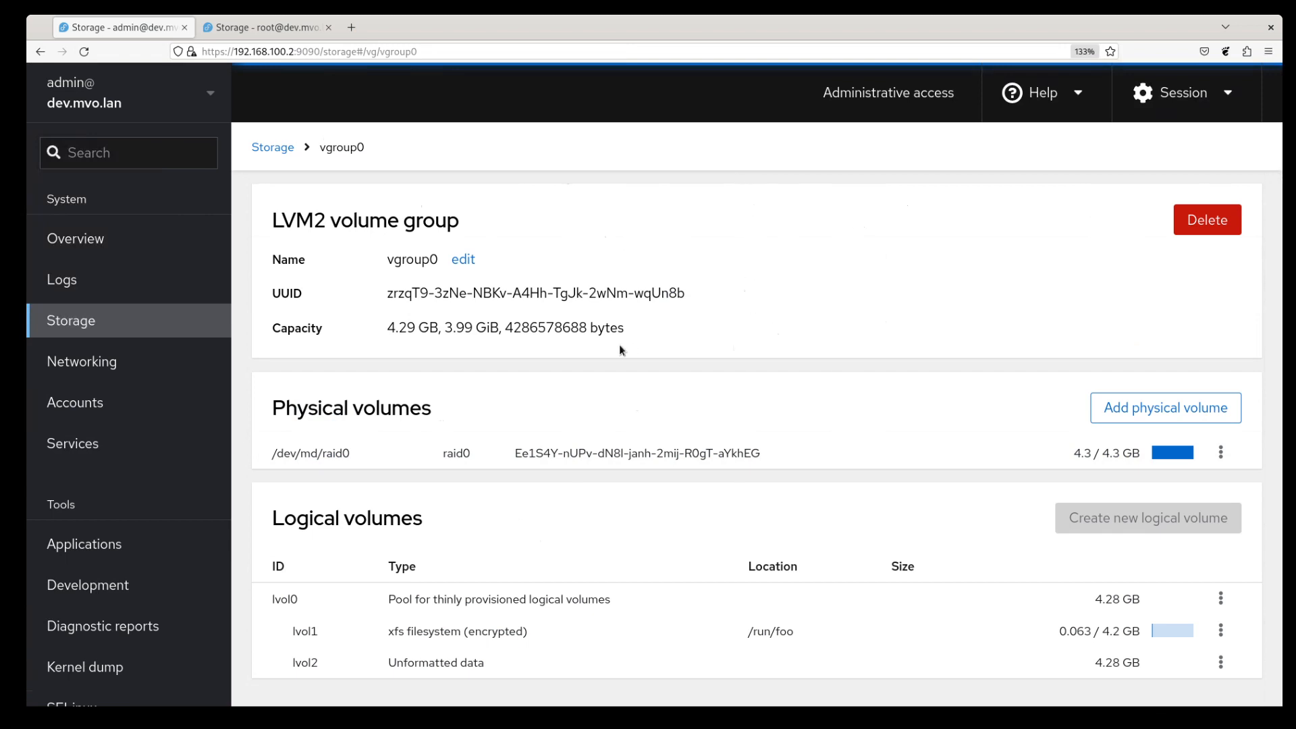
- Inspect the lvol0 thin pool page, then return to the main Storage overview
{"action": "left_click", "coordinate": [473, 599]}
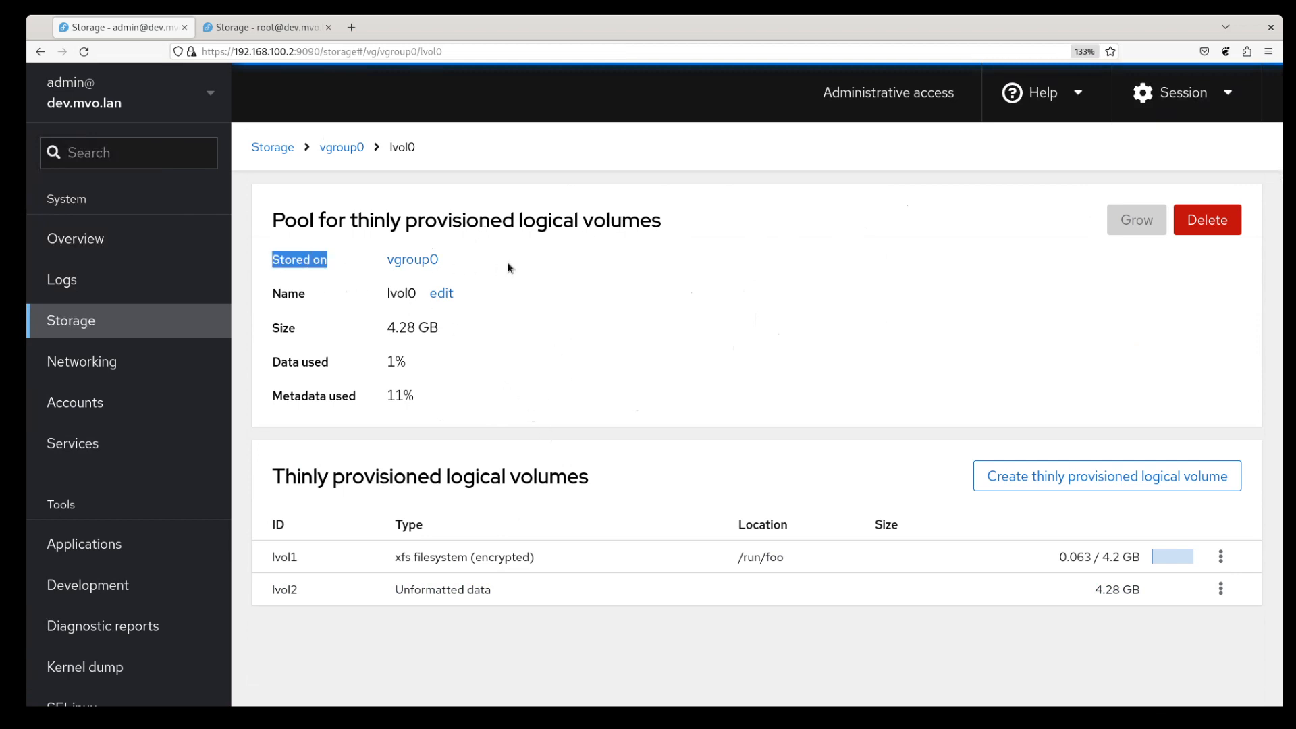
{"action": "left_click", "coordinate": [484, 261]}
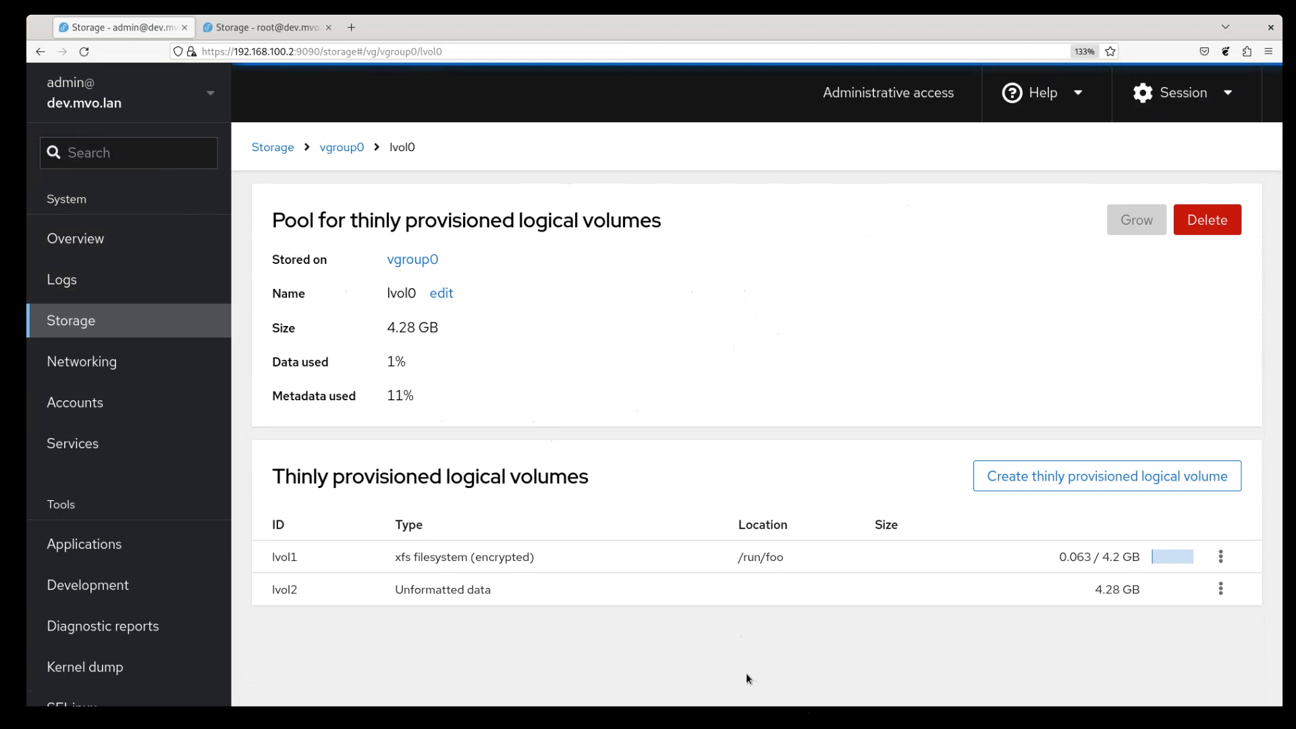
{"action": "left_click", "coordinate": [278, 147]}
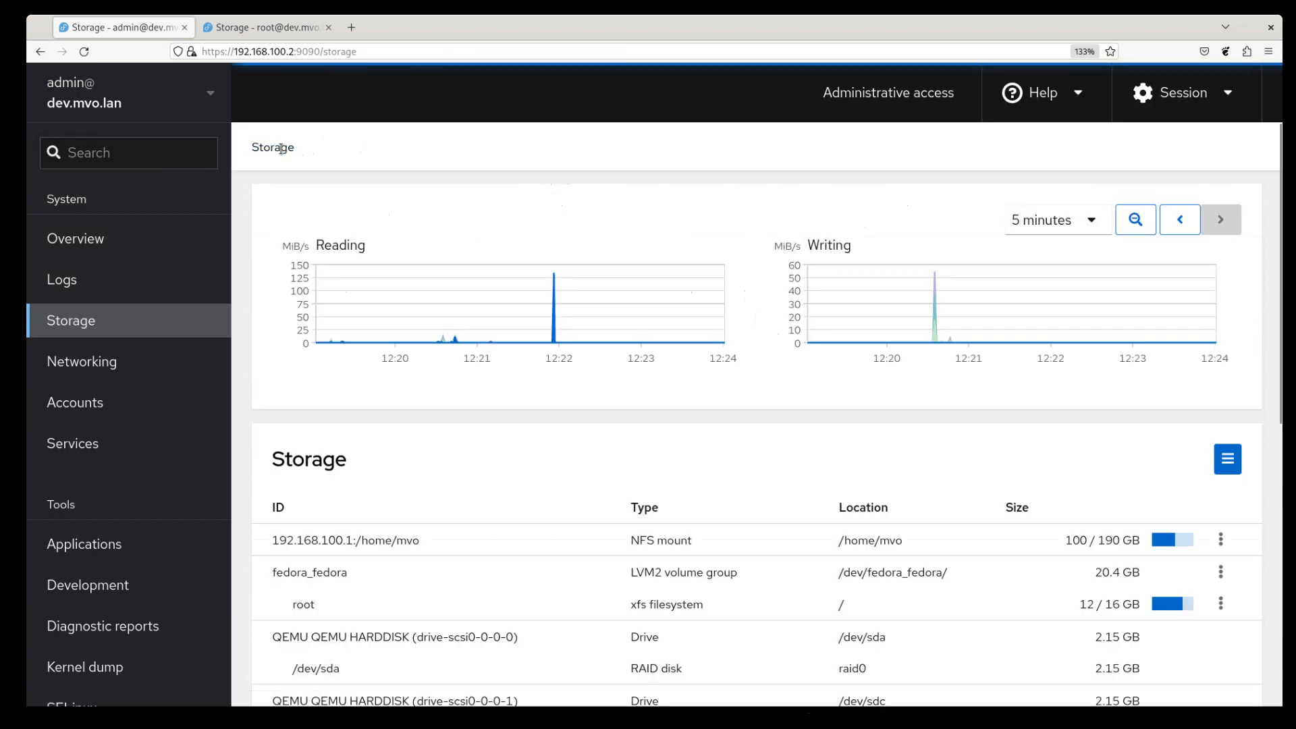
- Switch to the root@ session and scroll its Storage table to find /dev/md/raid0 in vgroup0
{"action": "scroll", "coordinate": [559, 362], "scroll_direction": "down", "scroll_amount": 6}
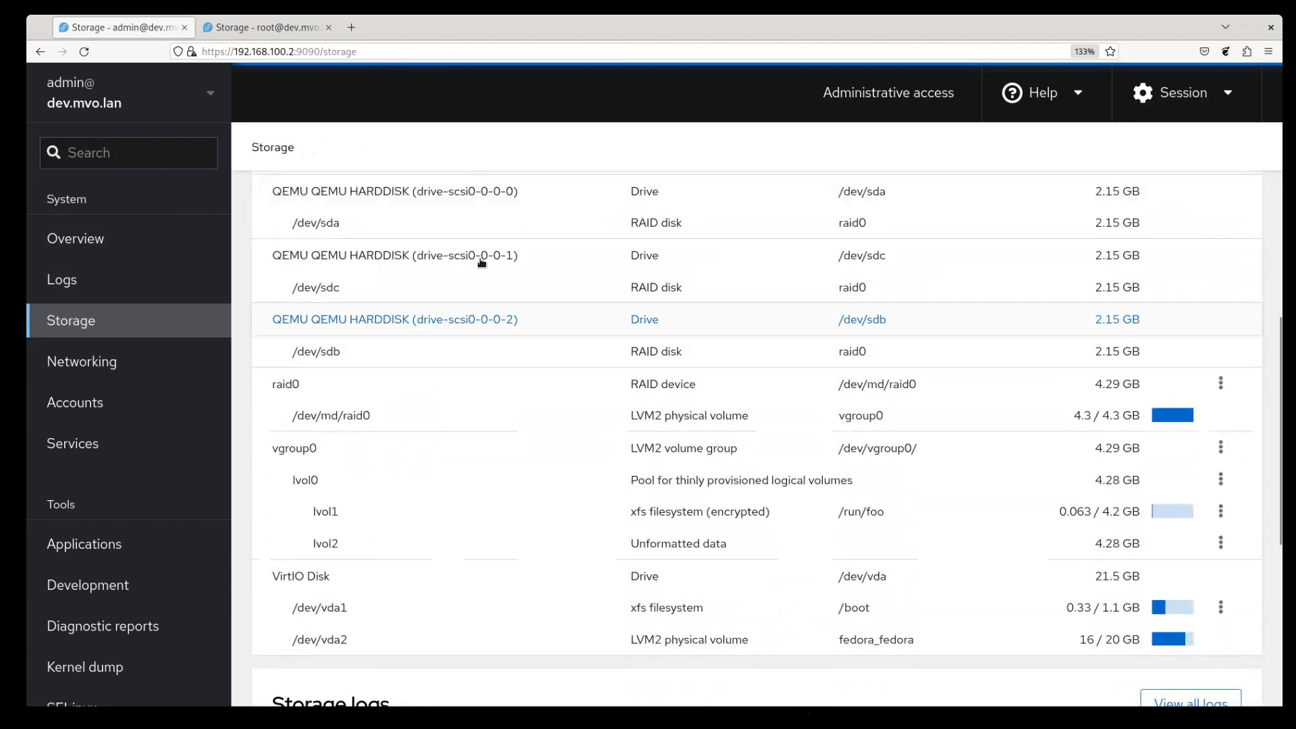
{"action": "key", "text": "ctrl+Tab"}
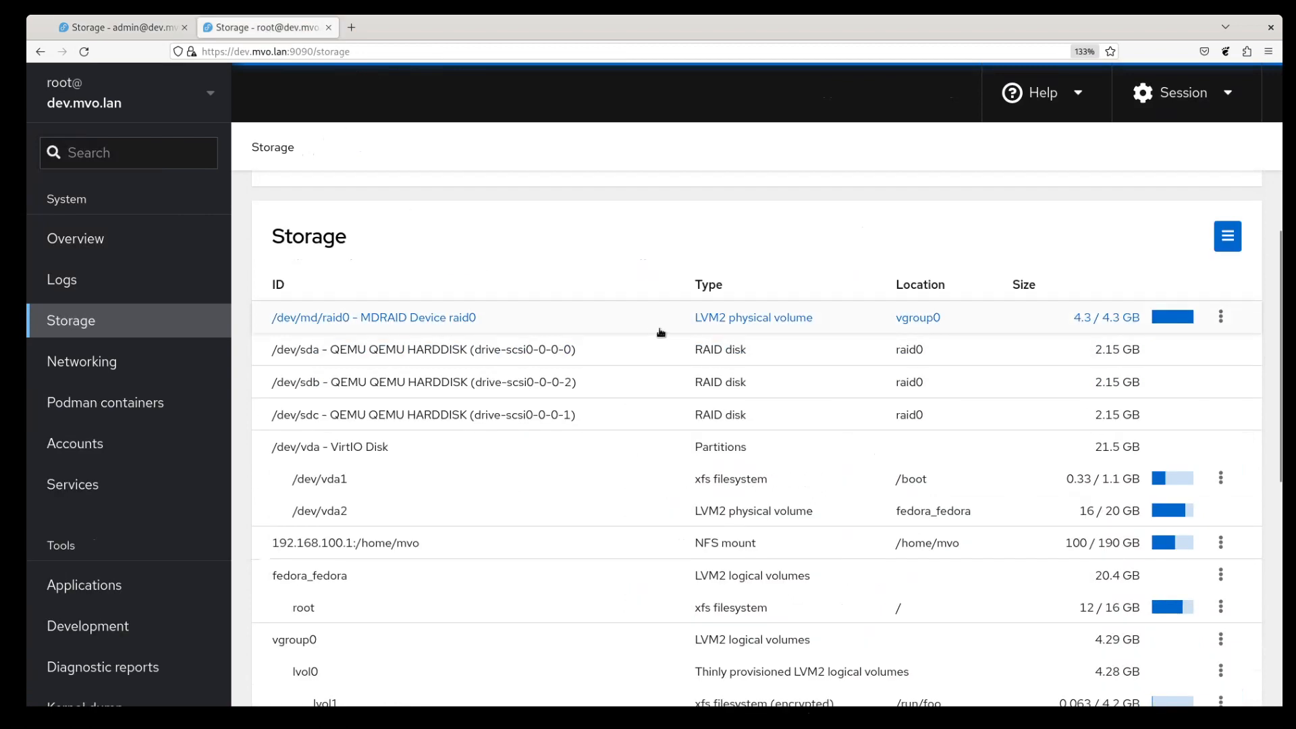
{"action": "scroll", "coordinate": [723, 453], "scroll_direction": "down", "scroll_amount": 3}
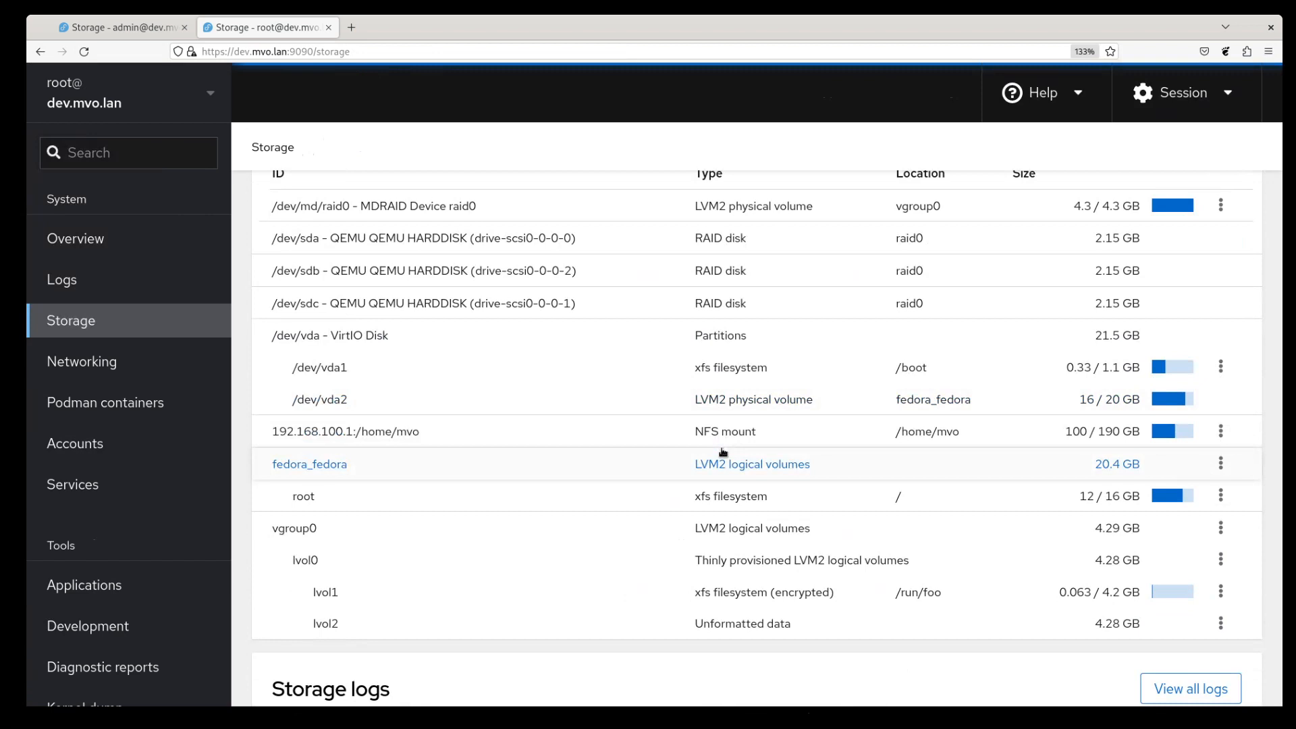
{"action": "scroll", "coordinate": [675, 418], "scroll_direction": "up", "scroll_amount": 6}
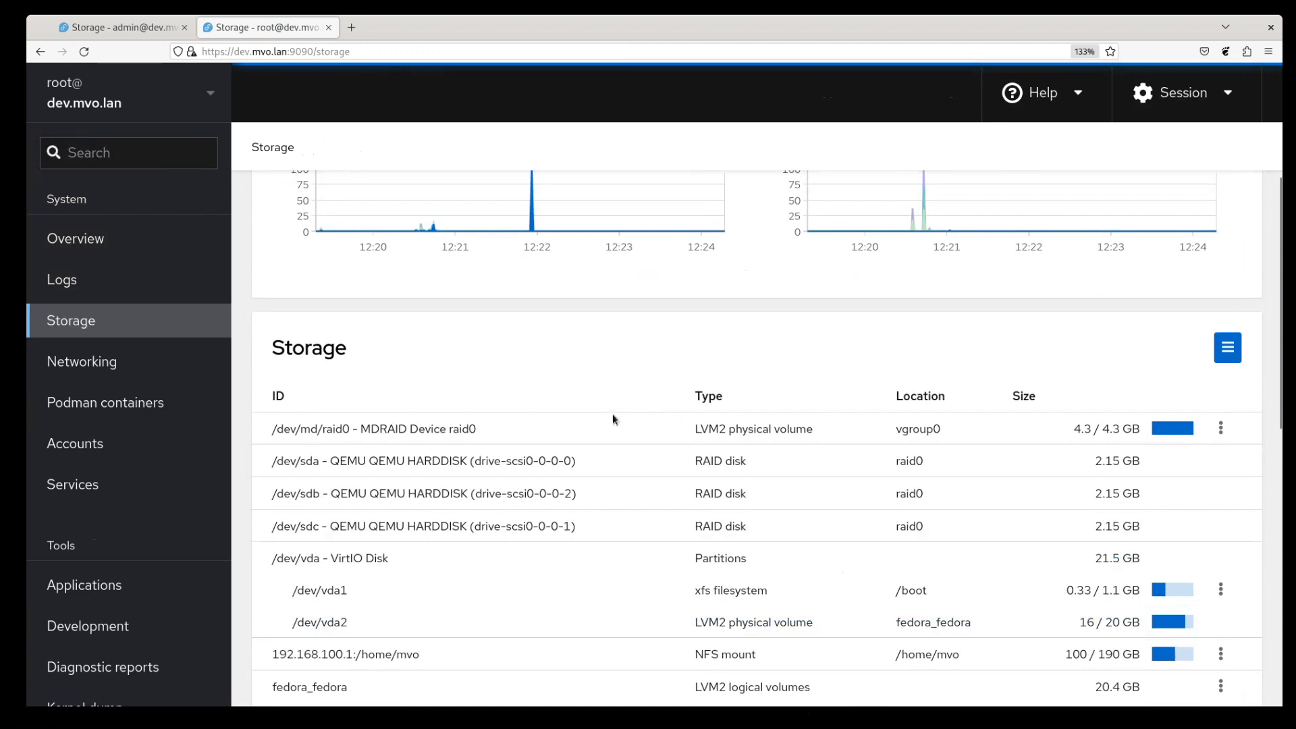
{"action": "scroll", "coordinate": [613, 420], "scroll_direction": "down", "scroll_amount": 3}
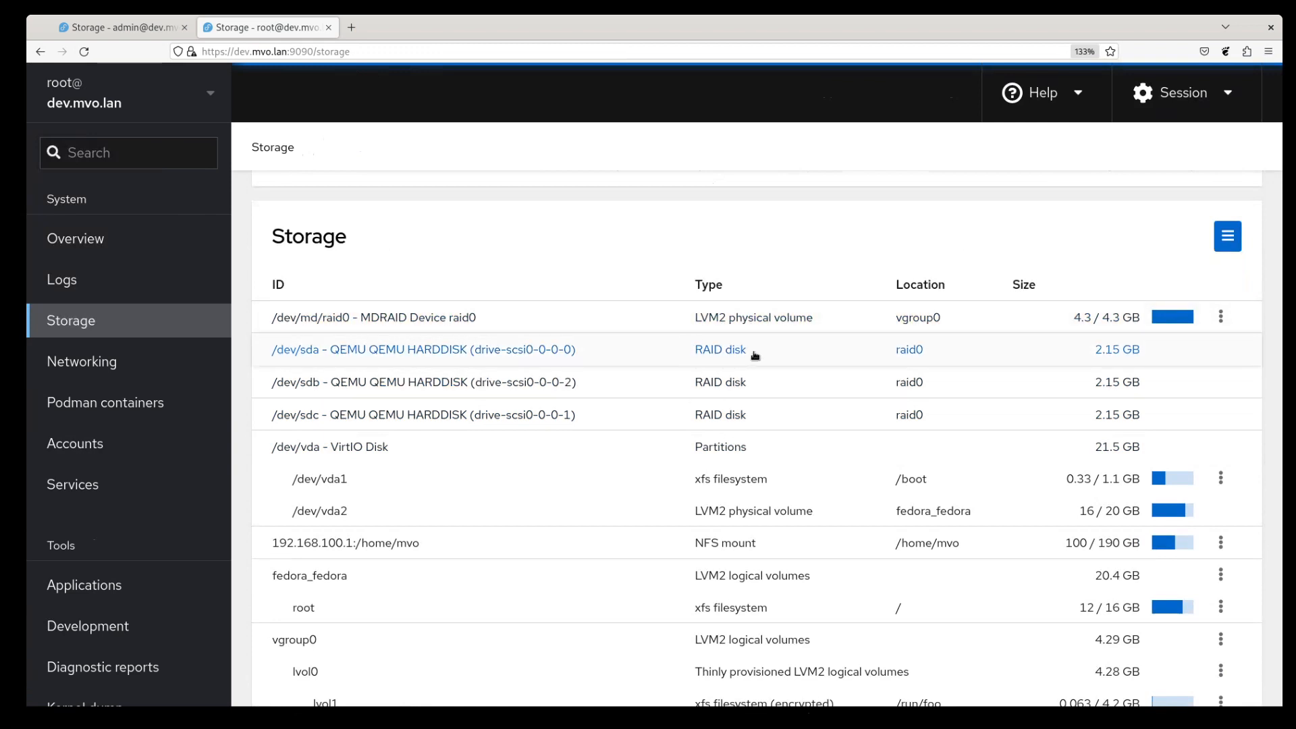
- Glance at the /dev/sda drive page, then open the fedora_fedora volume group from Storage
{"action": "left_click", "coordinate": [510, 355]}
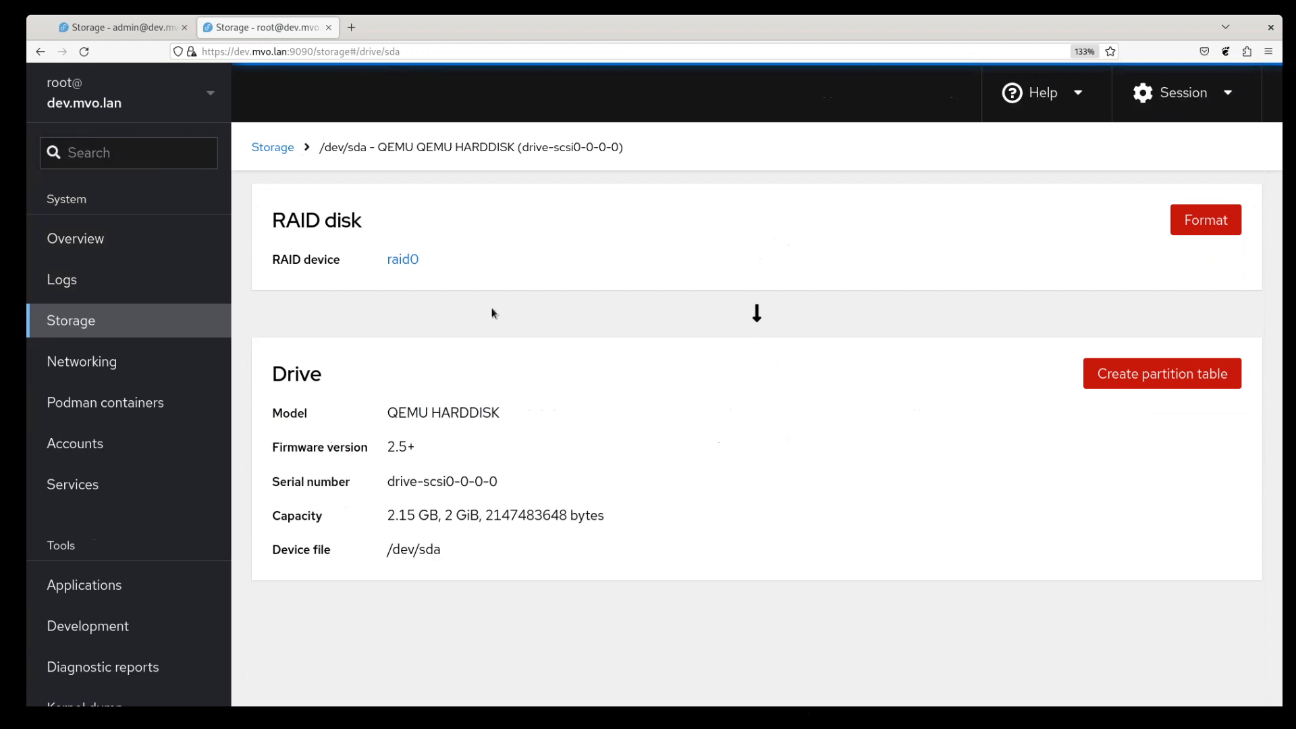
{"action": "left_click", "coordinate": [273, 148]}
{"action": "scroll", "coordinate": [501, 386], "scroll_direction": "down", "scroll_amount": 5}
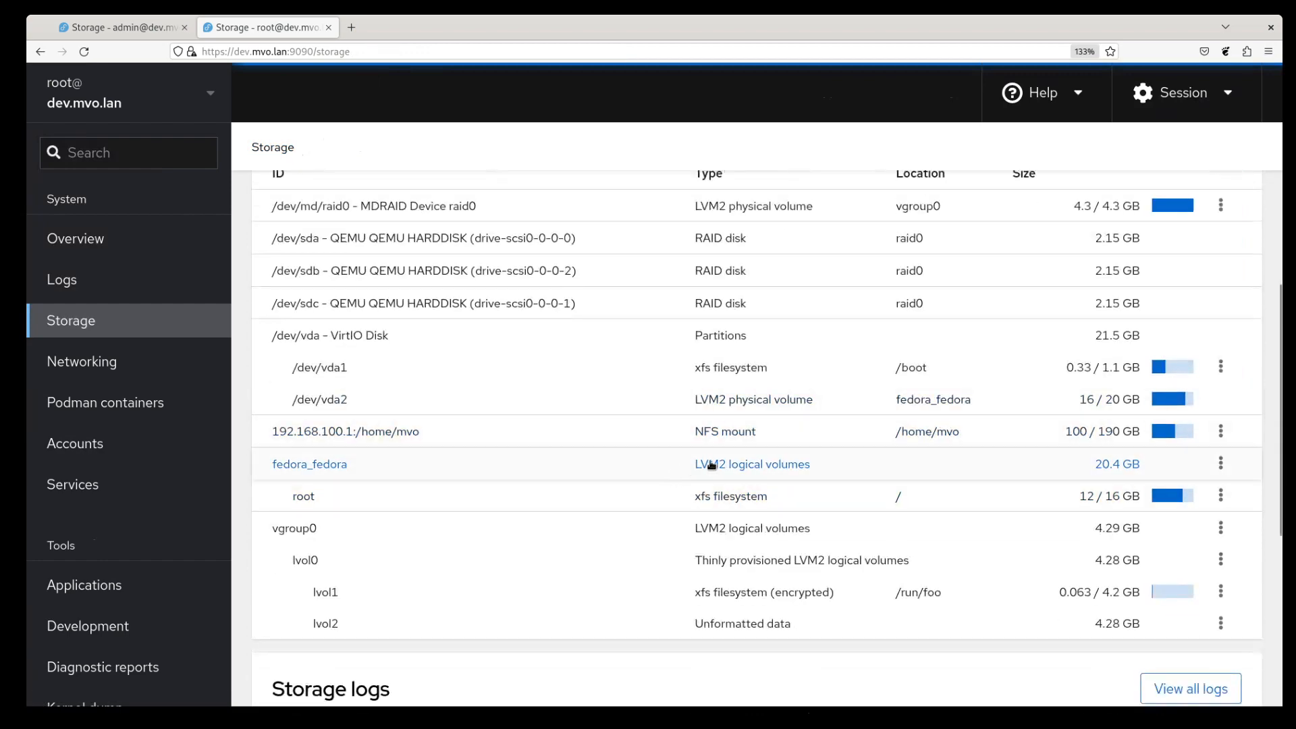
{"action": "left_click", "coordinate": [773, 471]}
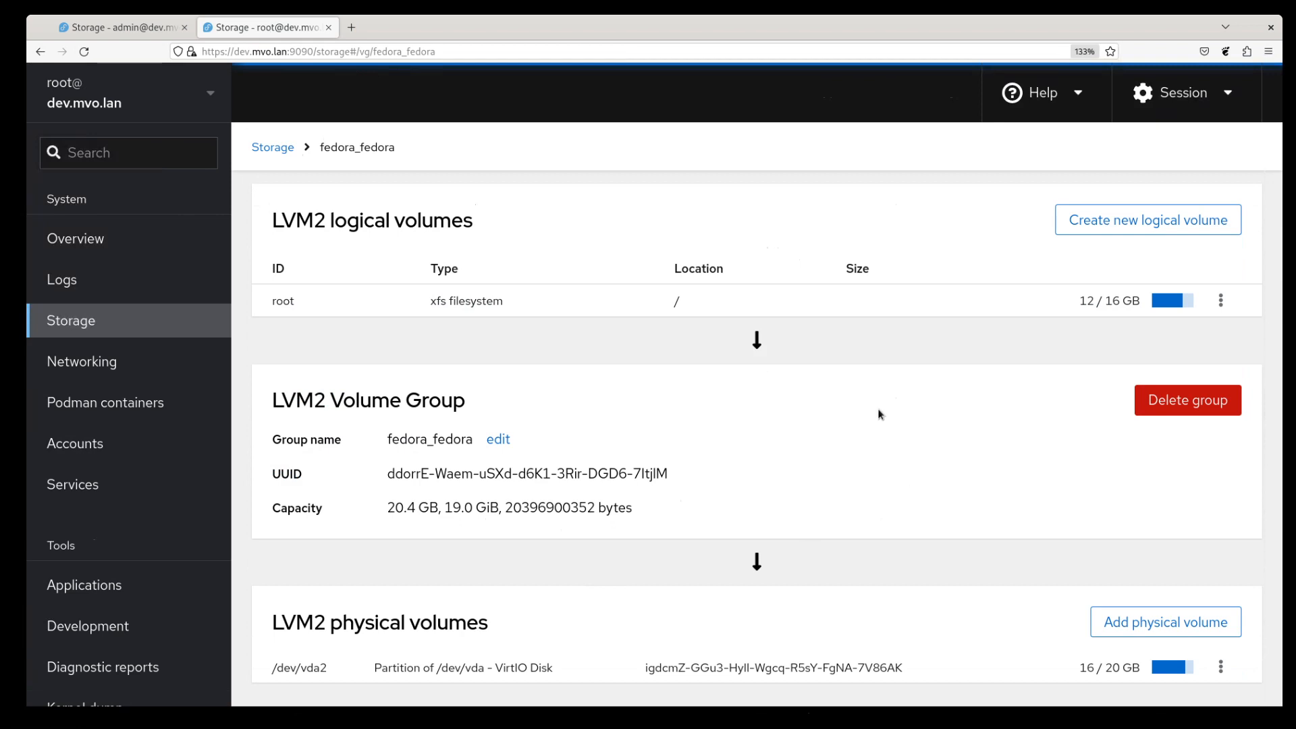
- Go back to Storage and open the /dev/sda drive page again
{"action": "left_click", "coordinate": [273, 147]}
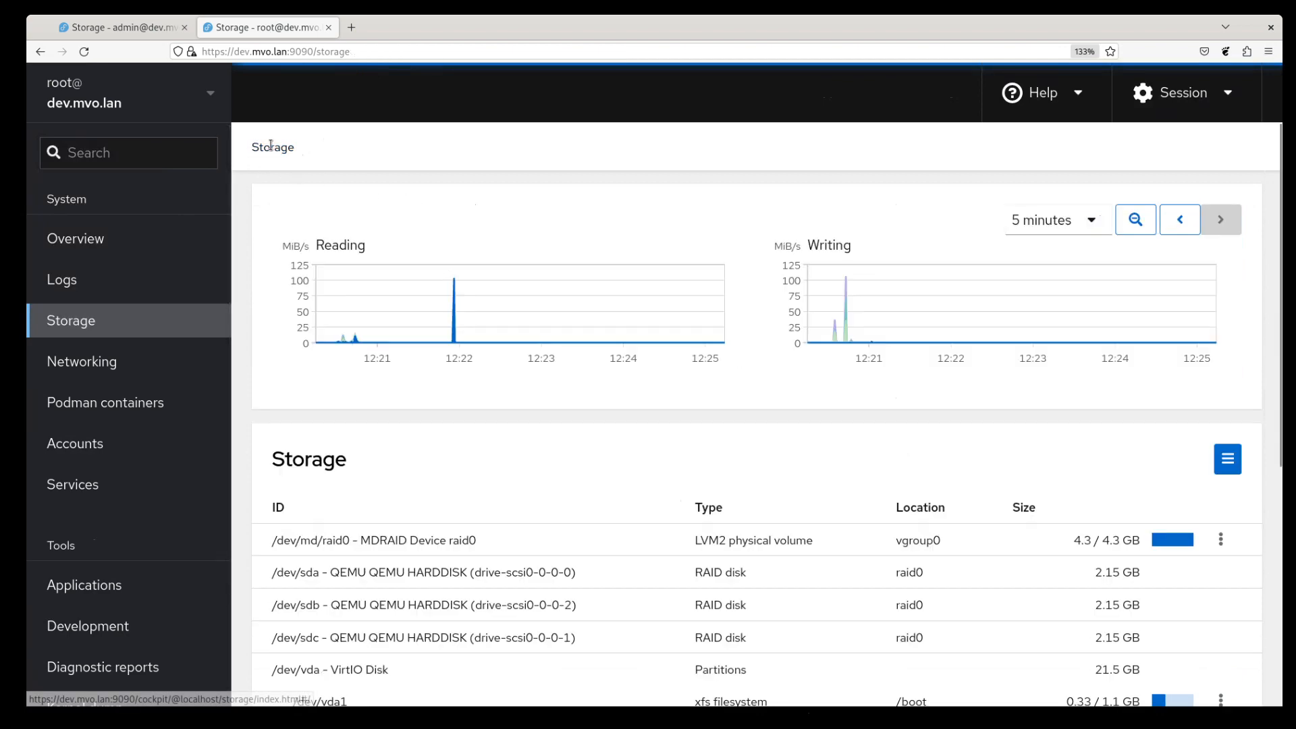
{"action": "scroll", "coordinate": [594, 428], "scroll_direction": "down", "scroll_amount": 3}
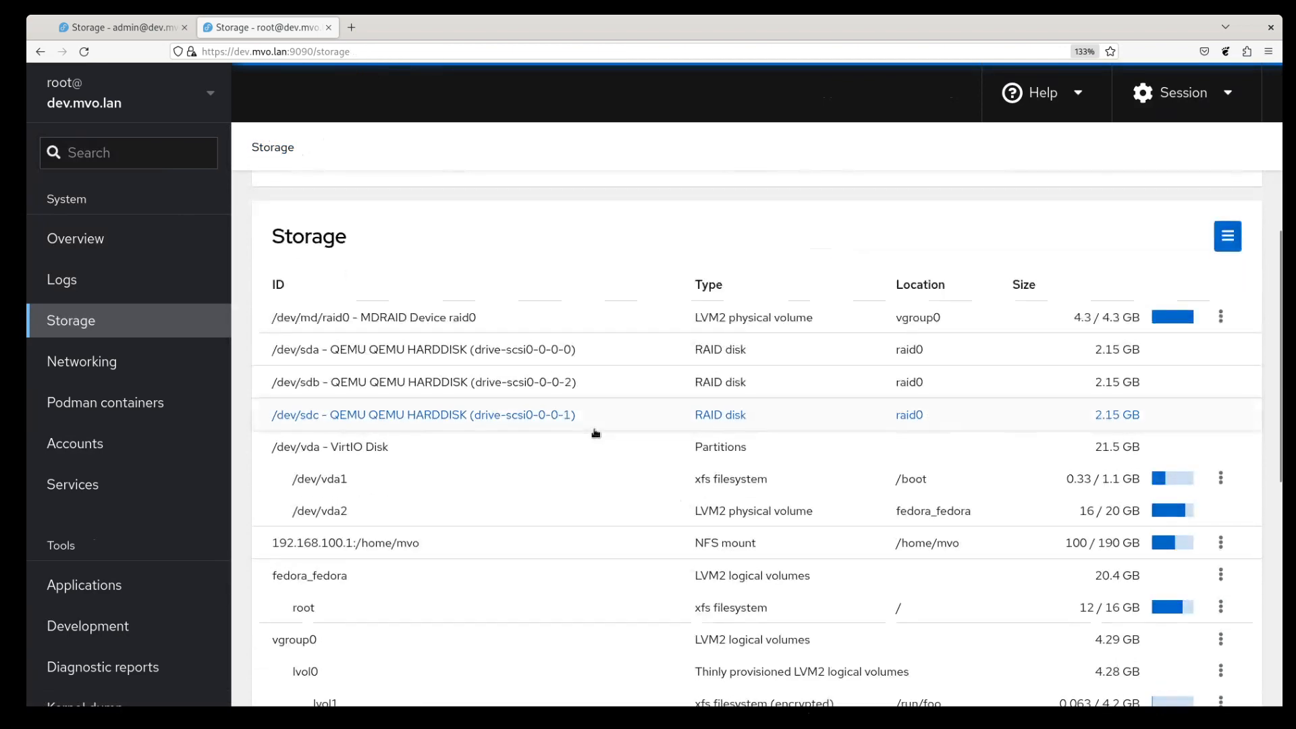
{"action": "left_click", "coordinate": [518, 350]}
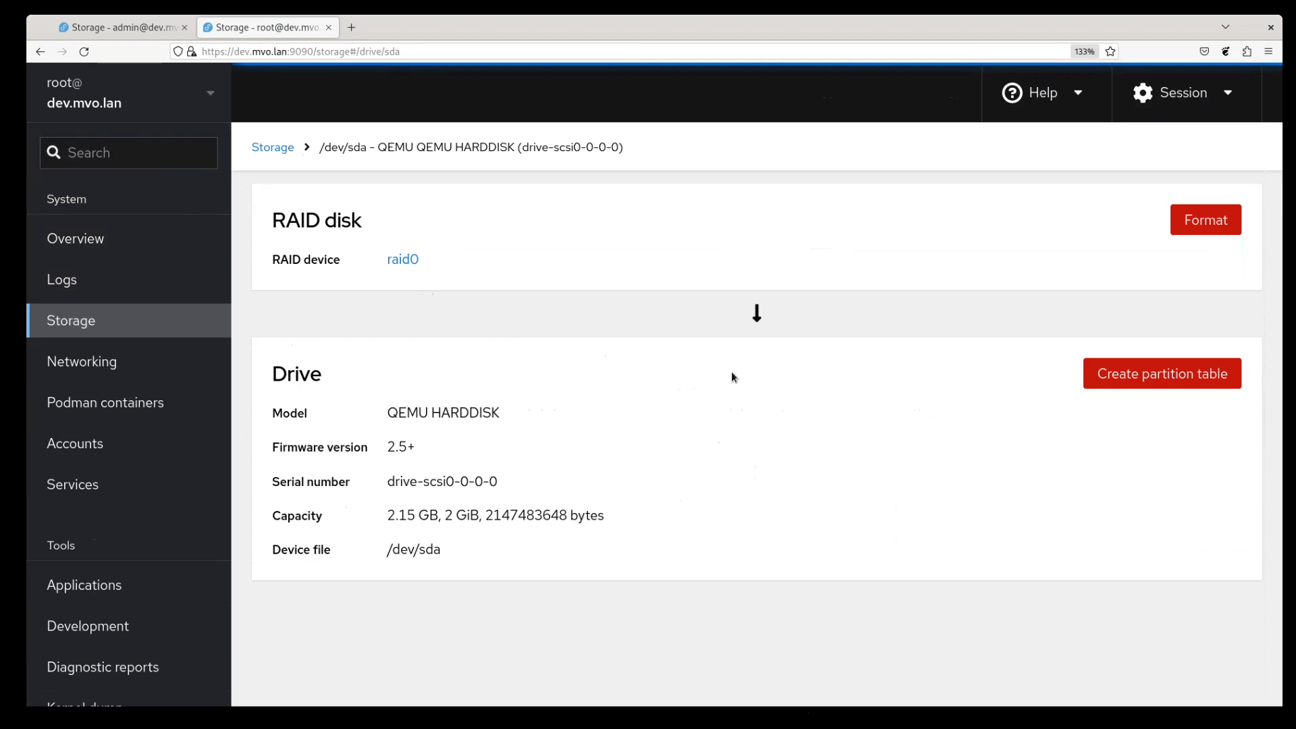
- Return to Storage and open the /dev/md/raid0 RAID 5 device page
{"action": "left_click", "coordinate": [277, 148]}
{"action": "scroll", "coordinate": [439, 424], "scroll_direction": "down", "scroll_amount": 2}
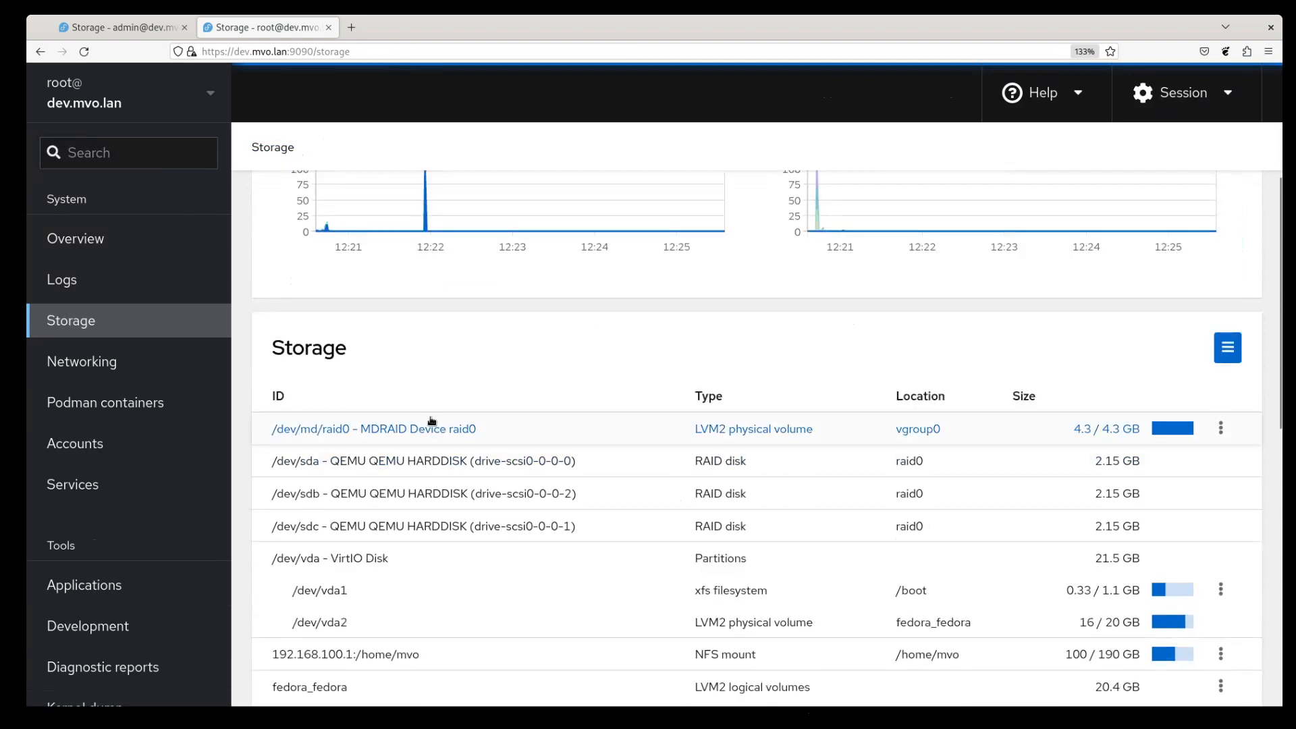
{"action": "left_click", "coordinate": [440, 424]}
{"action": "scroll", "coordinate": [605, 349], "scroll_direction": "up", "scroll_amount": 2}
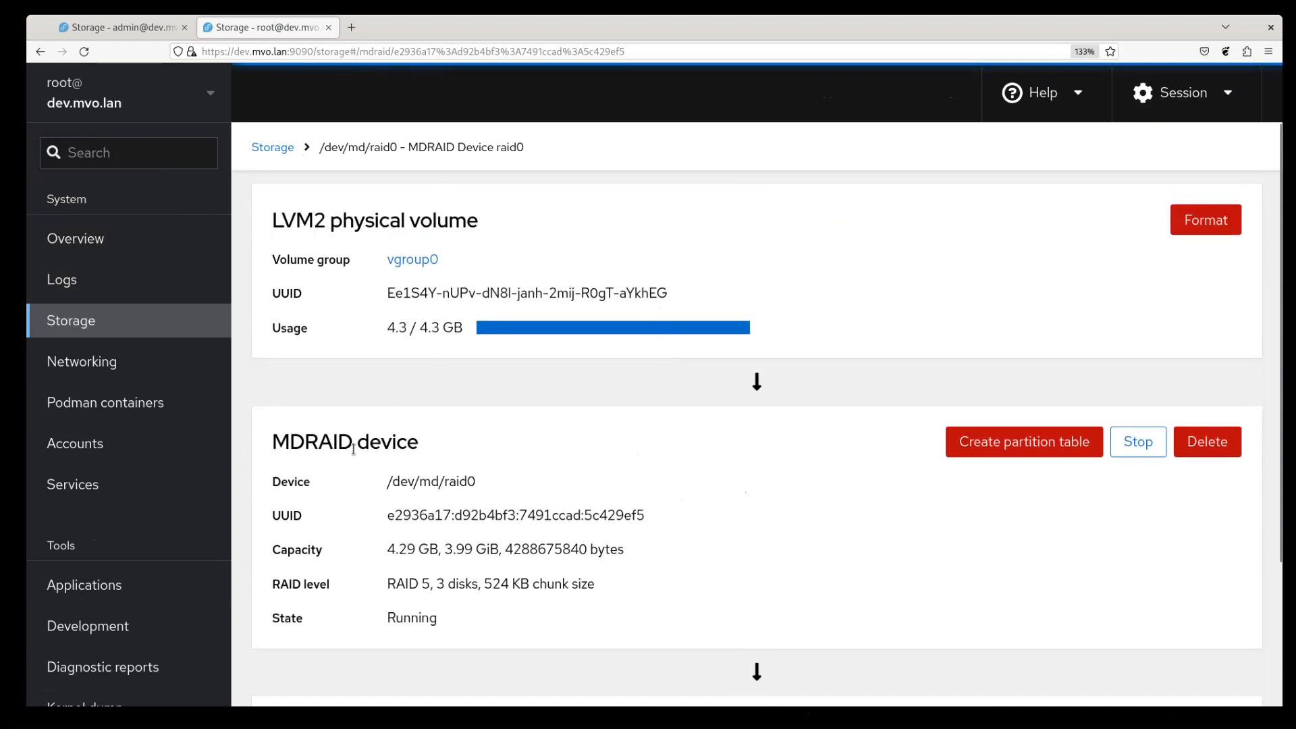
{"action": "left_click_drag", "start_coordinate": [387, 481], "coordinate": [495, 484]}
{"action": "left_click", "coordinate": [497, 483]}
{"action": "scroll", "coordinate": [811, 587], "scroll_direction": "down", "scroll_amount": 3}
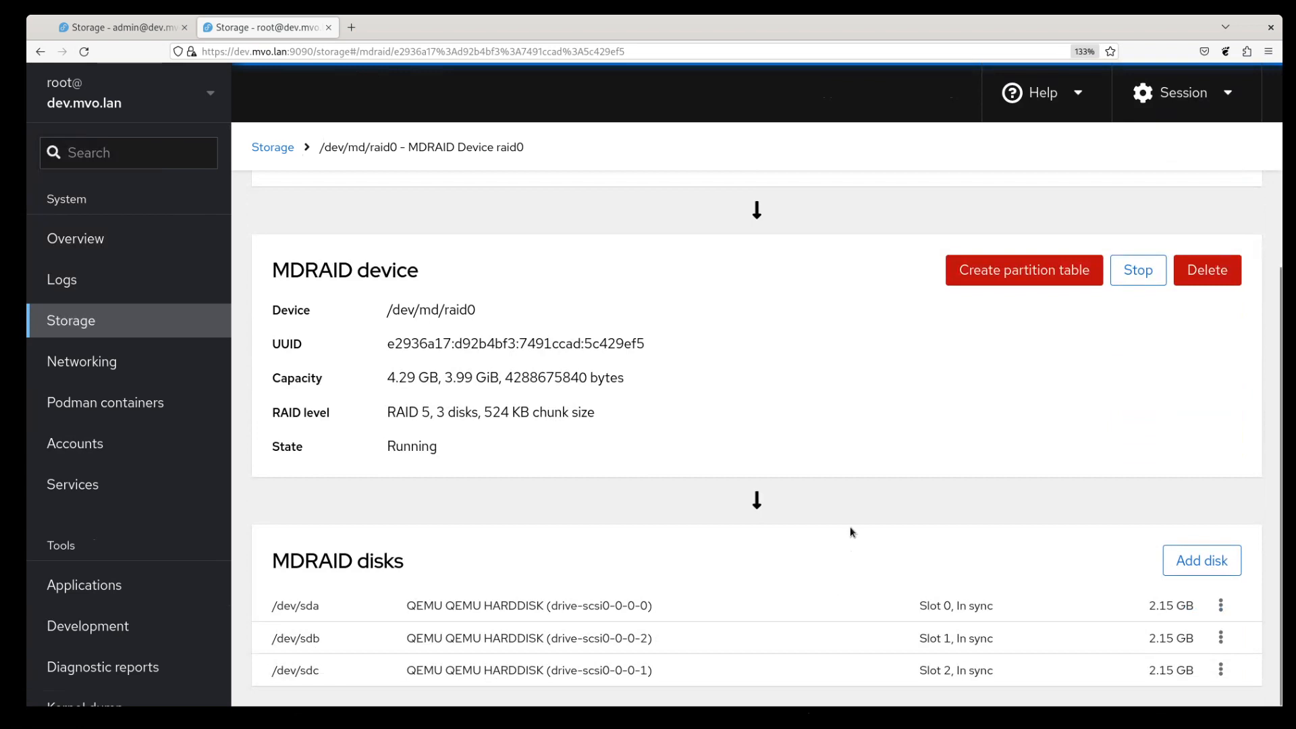
{"action": "scroll", "coordinate": [842, 522], "scroll_direction": "up", "scroll_amount": 3}
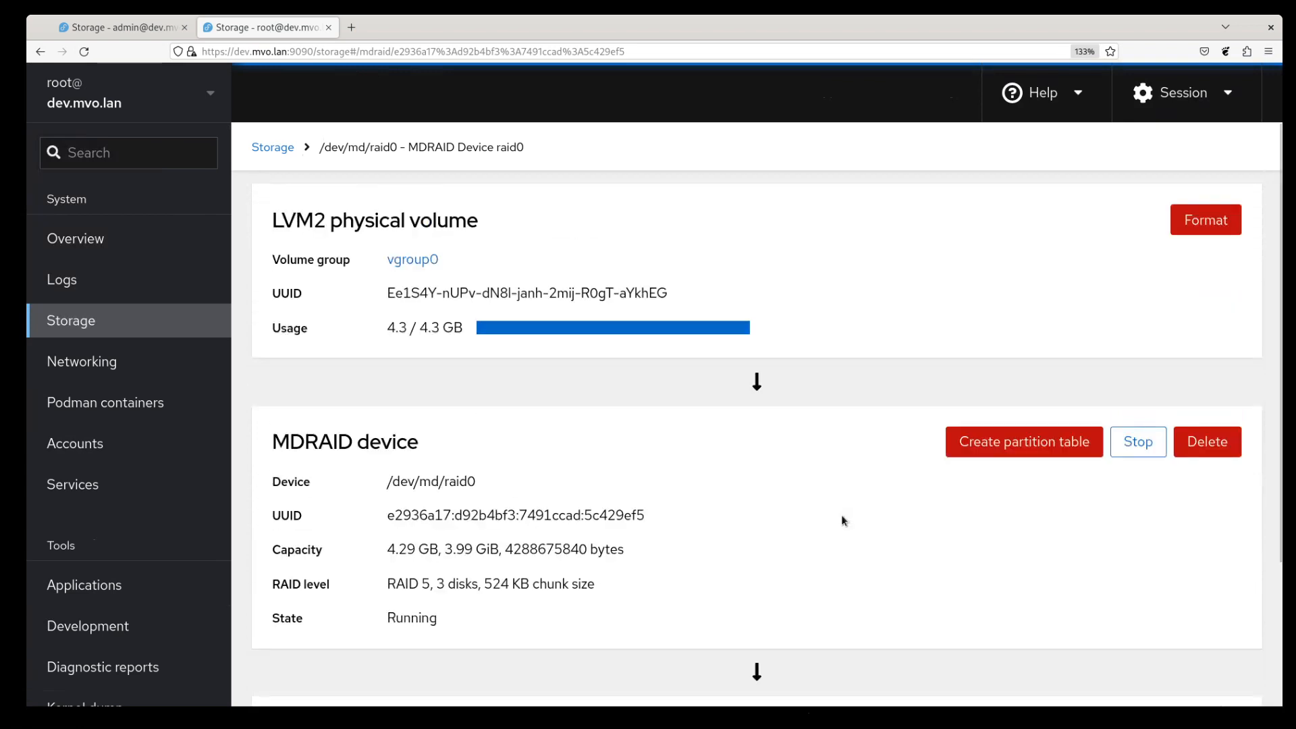